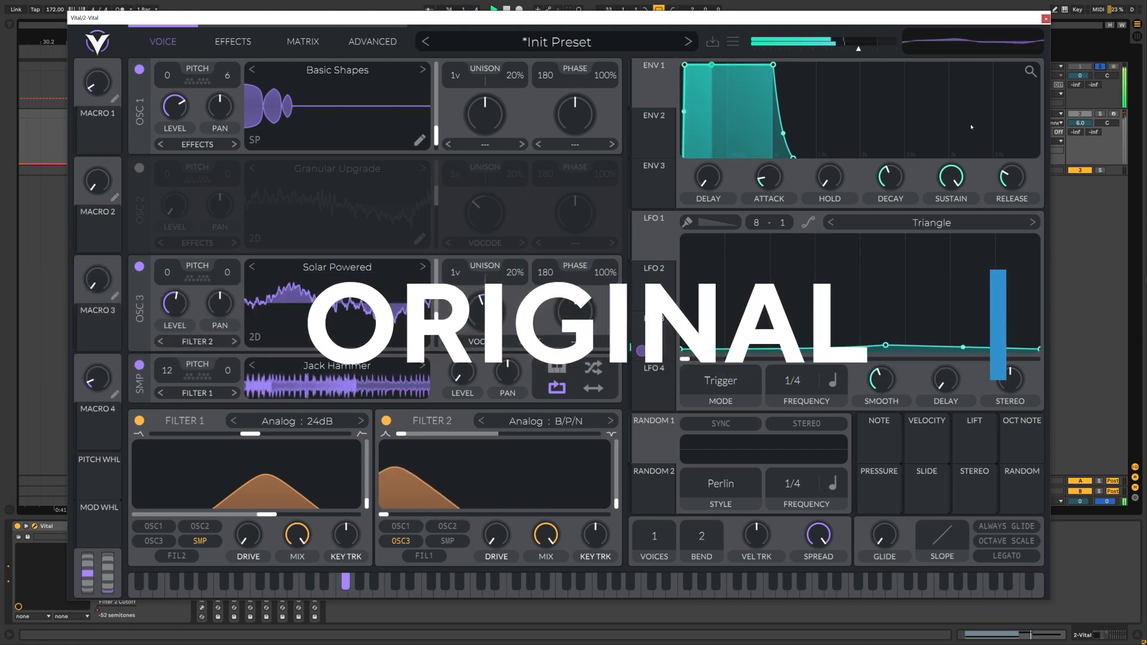
- Audition the original bass sound and its recreation by toggling the track's solo and playing each back
key("space")
left_click(1099, 115)
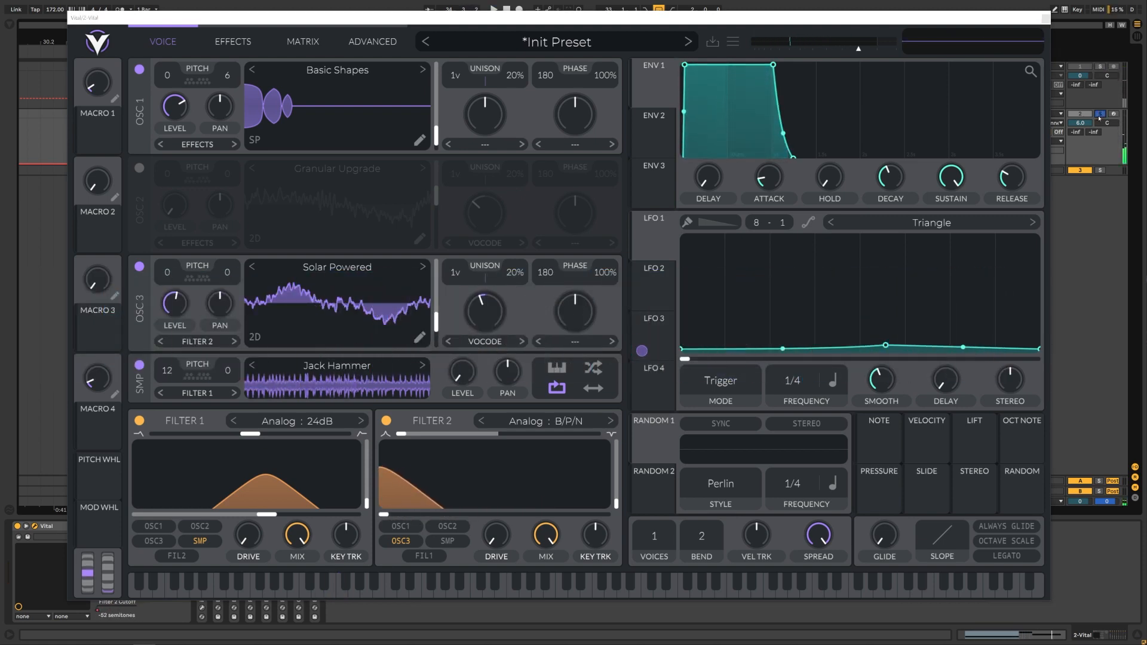
key("space")
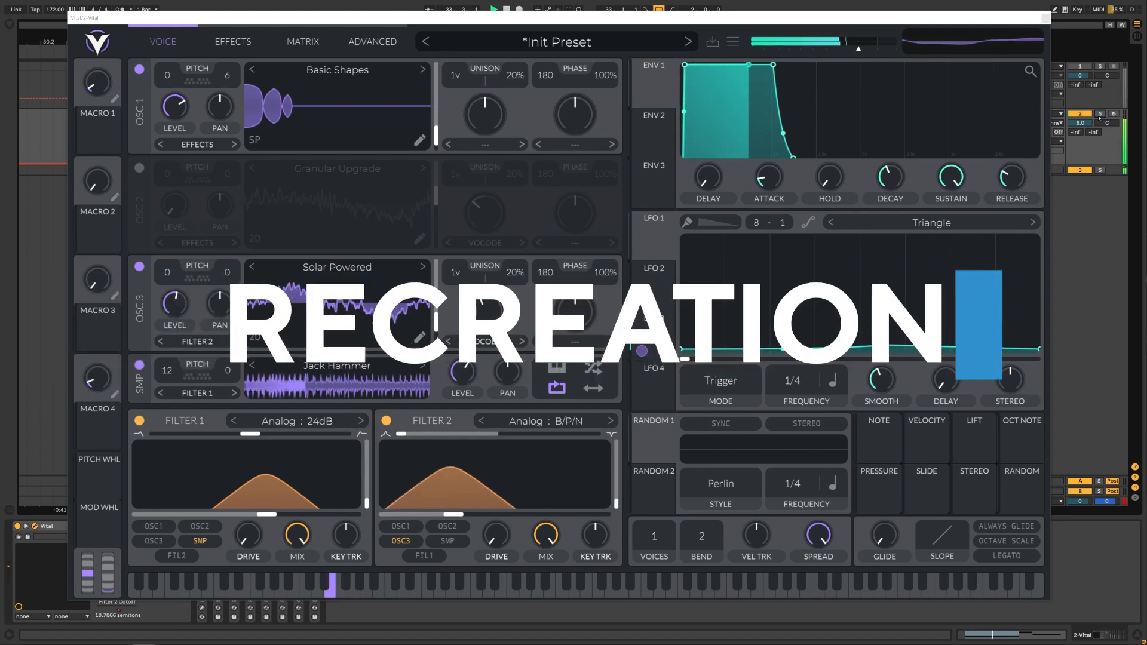
key("space")
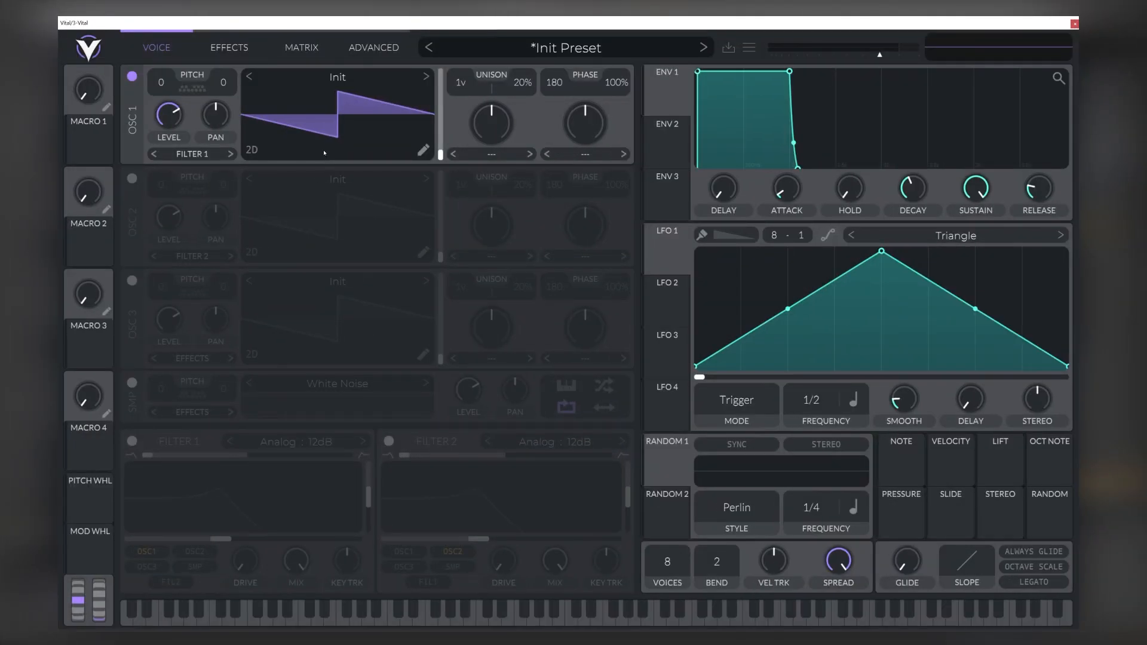
- Load the Basic Shapes wavetable from the factory collection into oscillator 1
left_click(340, 85)
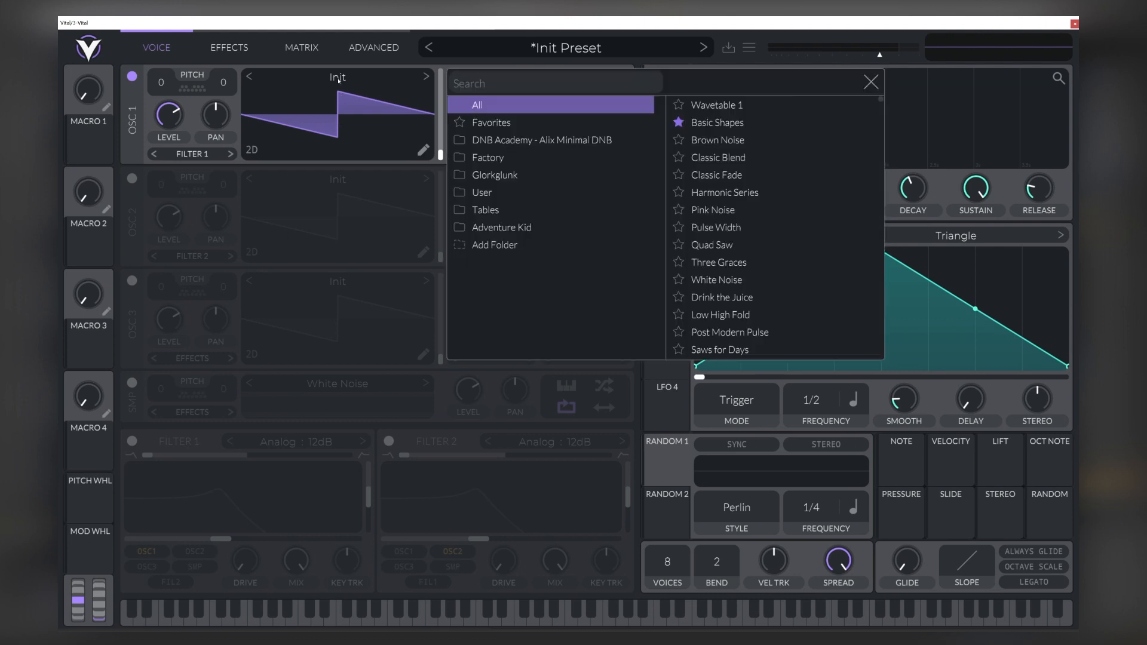
left_click(717, 122)
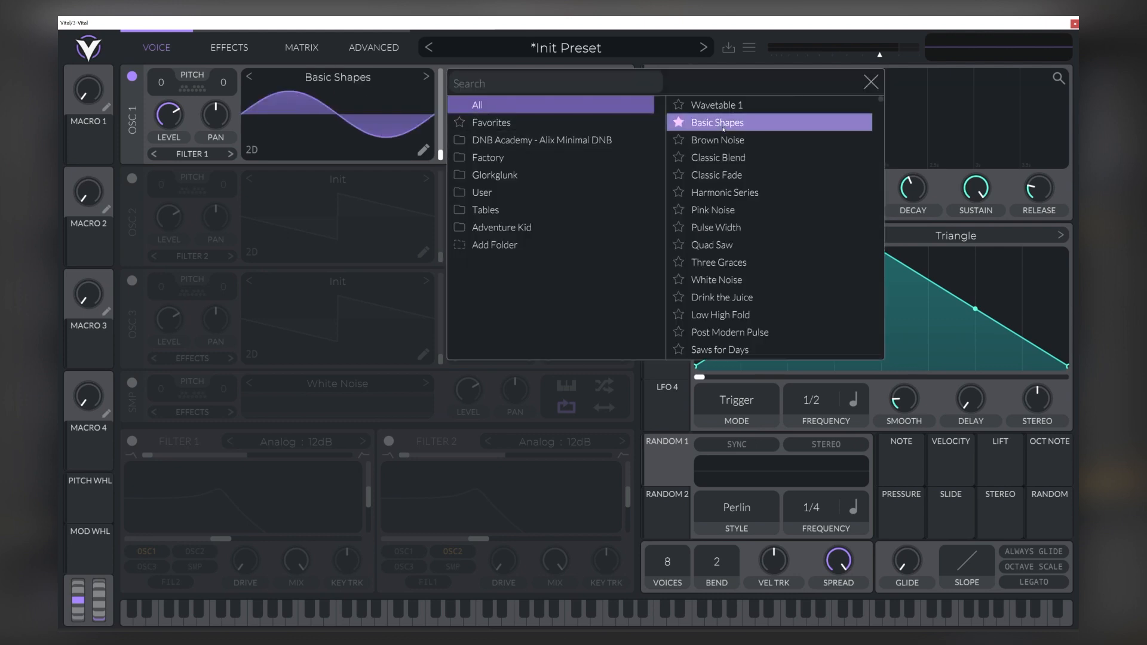
left_click(496, 158)
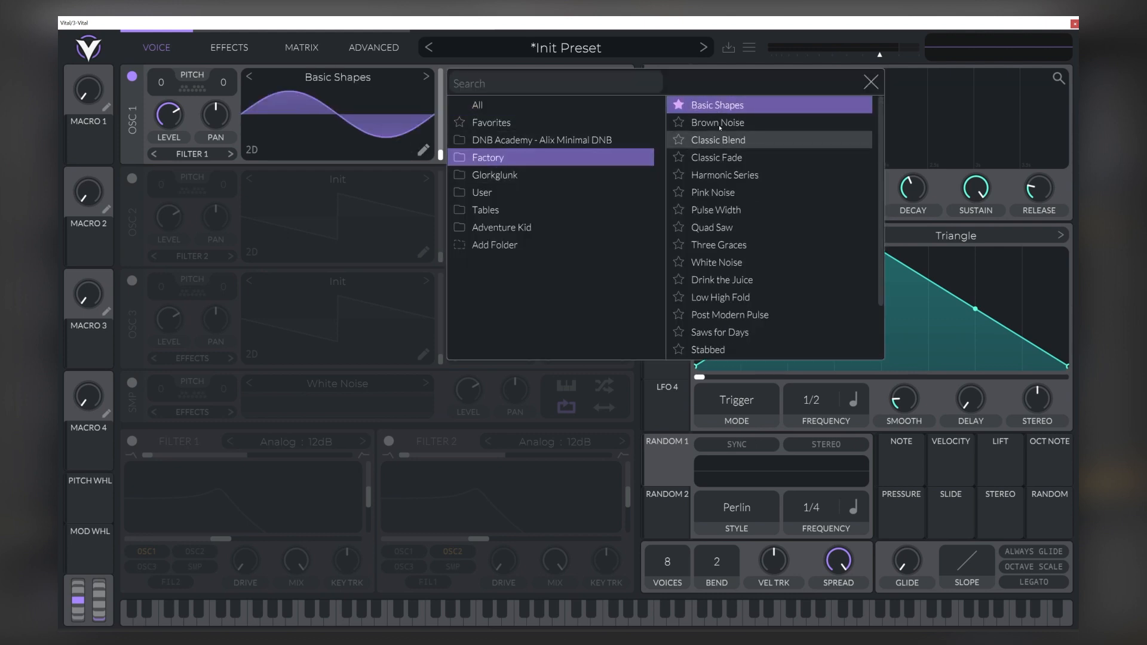
left_click(393, 167)
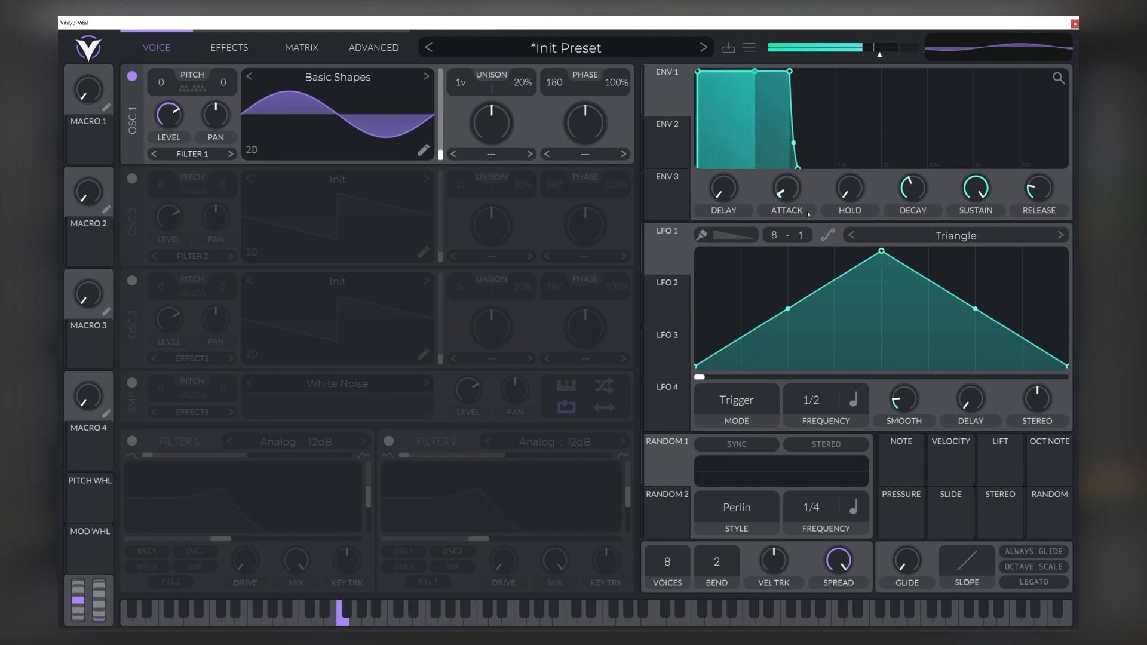
- Lengthen Envelope 1's attack slightly so the sound fades in softly, and play it back
left_click_drag(783, 182, 1000, 204)
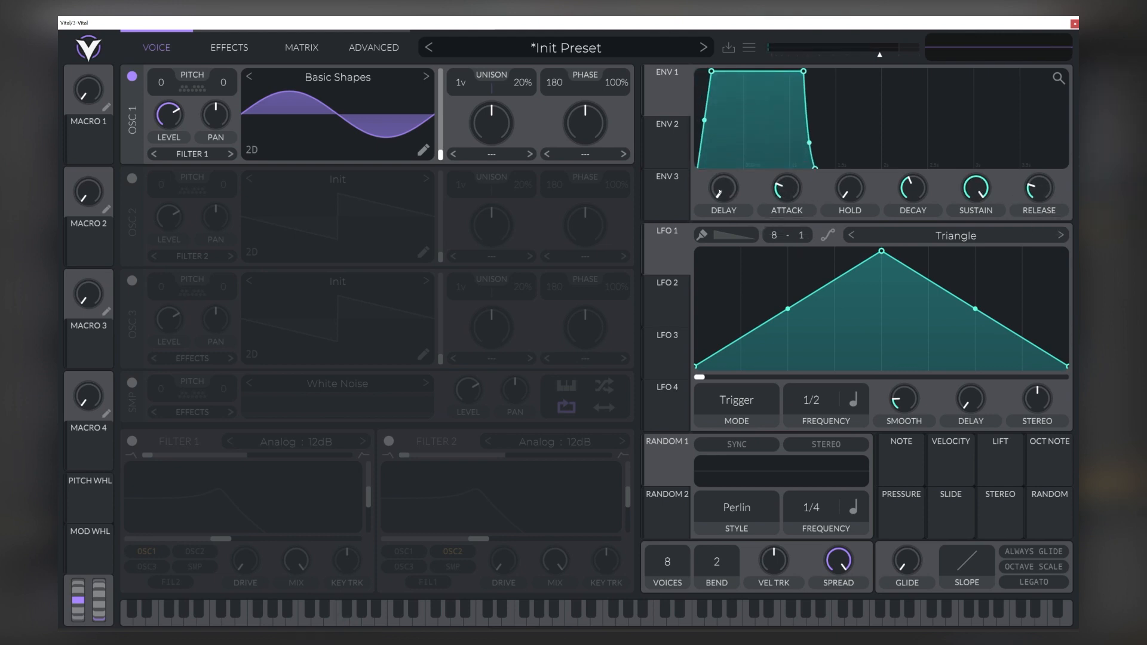
left_click_drag(788, 190, 787, 192)
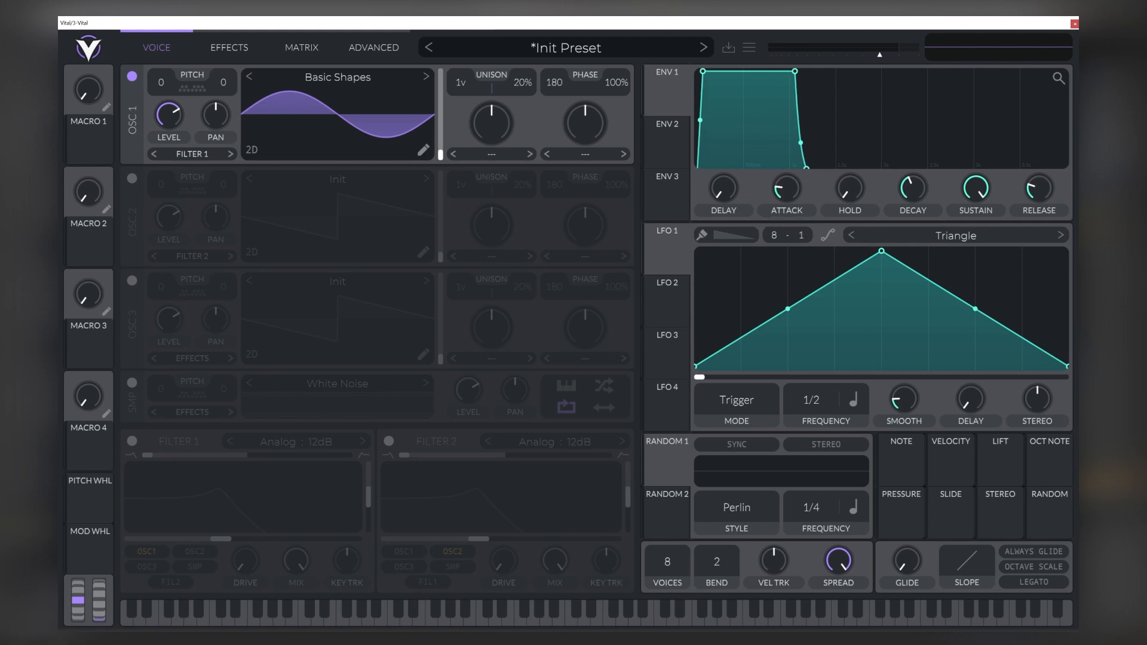
left_click(1106, 205)
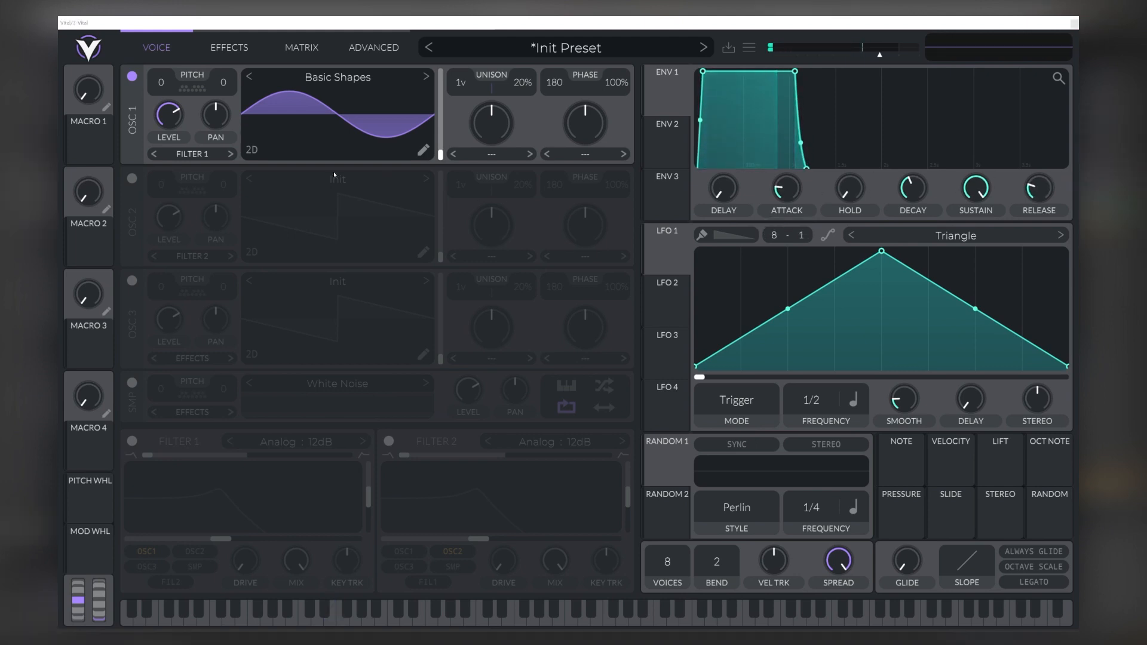
- Enable oscillator 3 and route it into Filter 2, set to Analog 24dB with blend 1.000 and a lowered cutoff
left_click(132, 281)
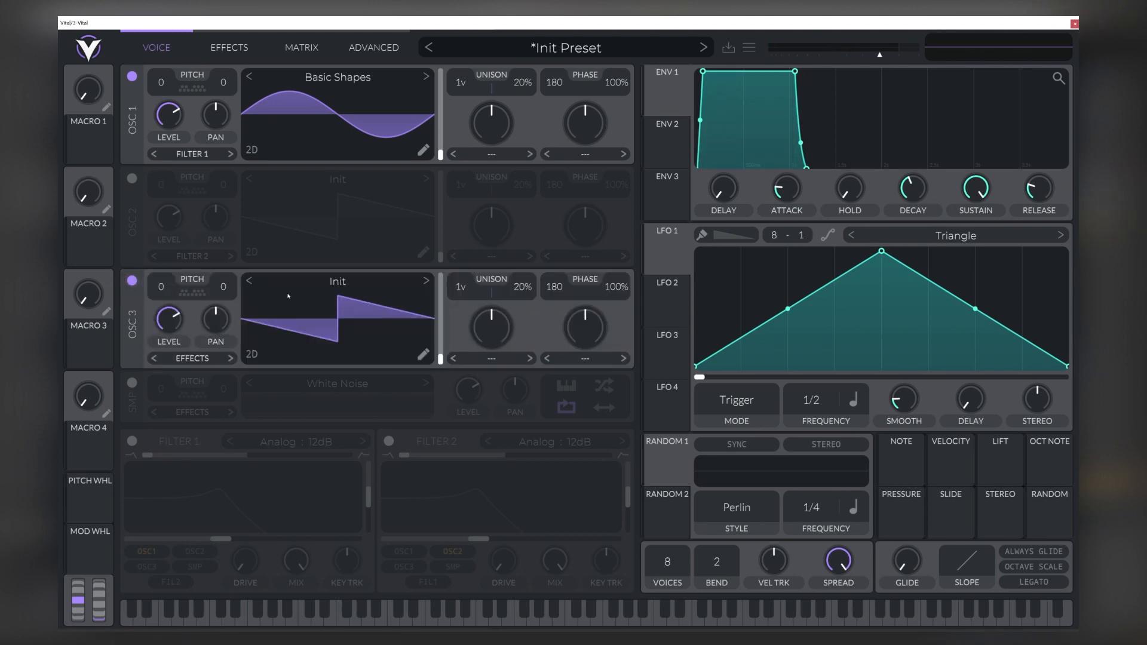
left_click(388, 442)
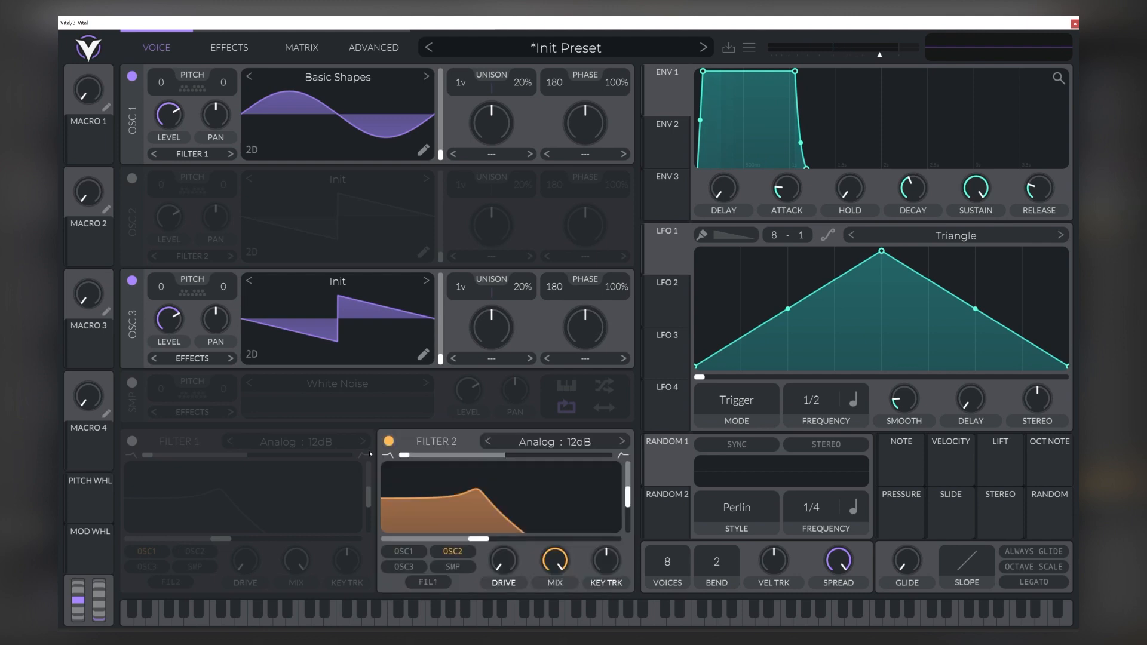
left_click_drag(444, 457, 524, 460)
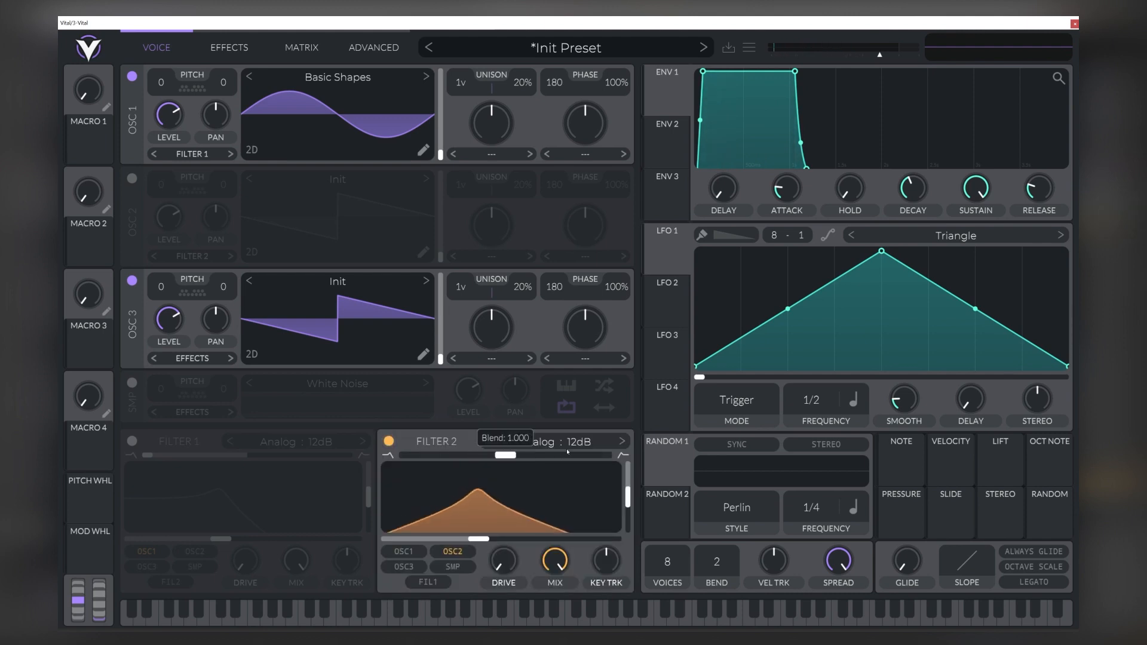
left_click(622, 443)
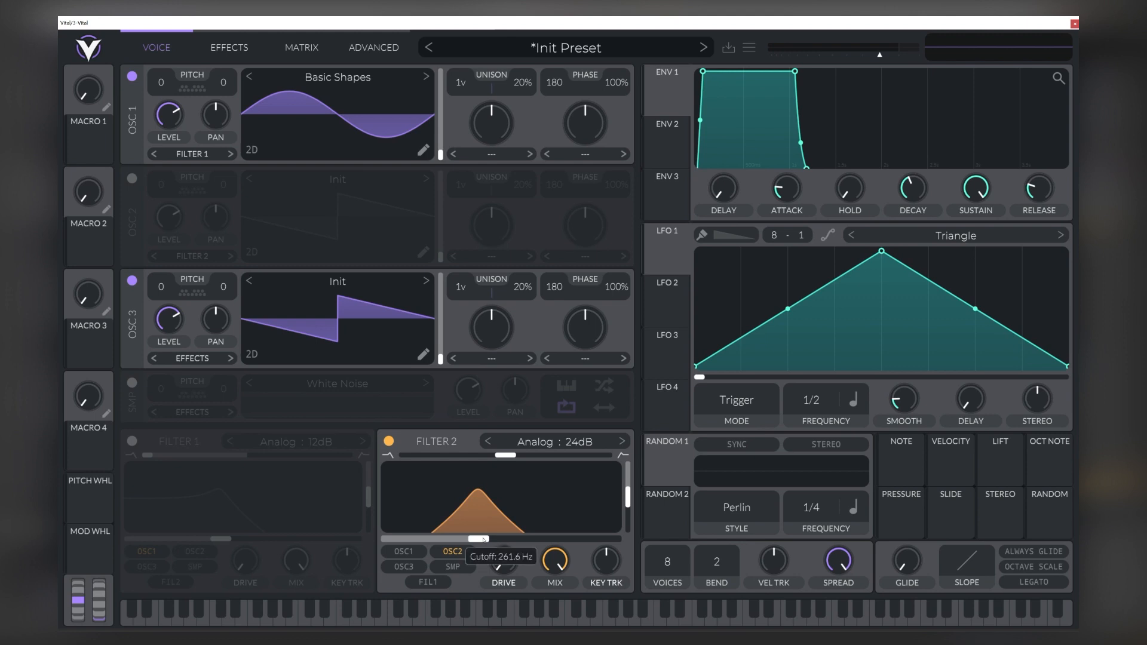
left_click_drag(484, 540, 453, 506)
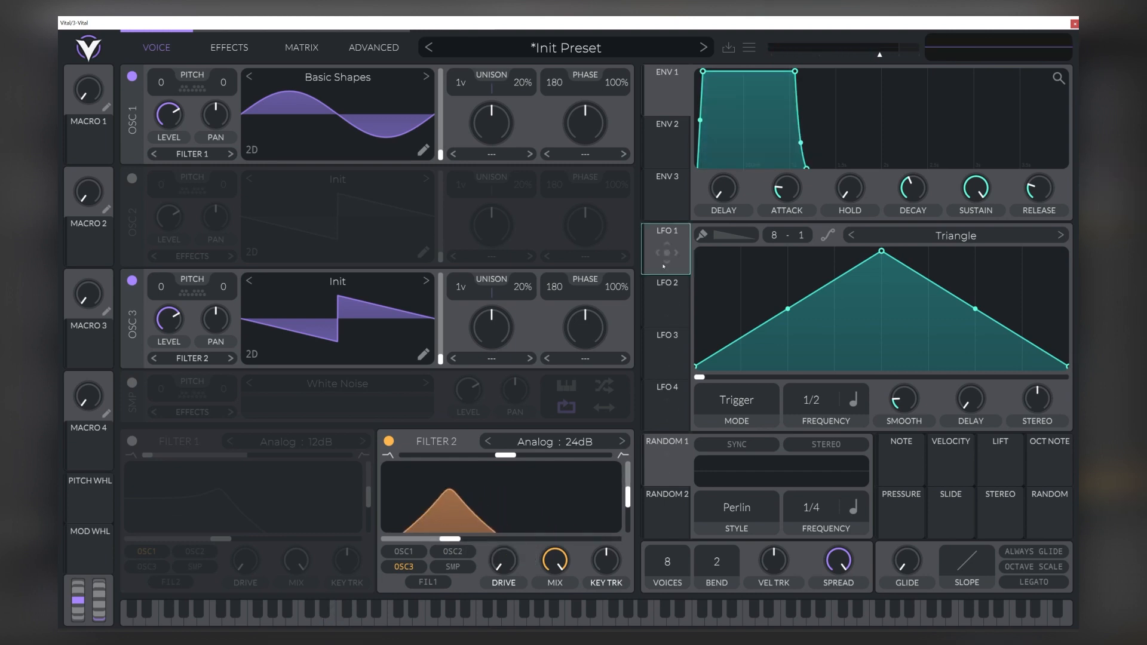
- Assign LFO 1 to Filter 2's cutoff at a 2/1 frequency and shape a first peak and valley in its curve
left_click_drag(664, 265, 501, 532)
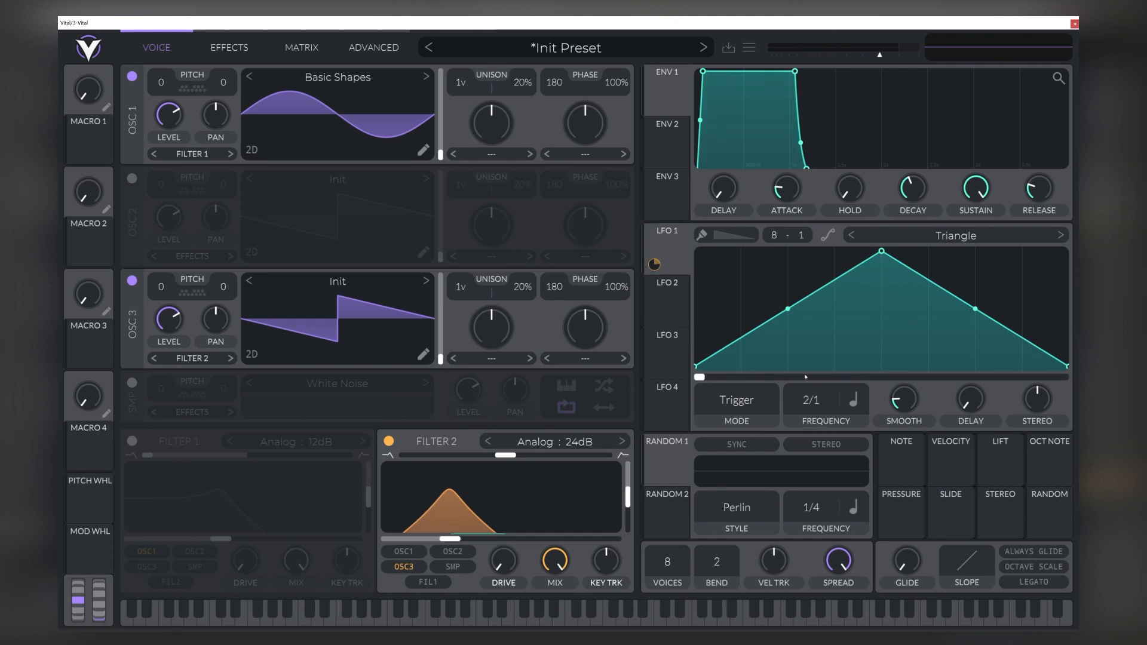
double_click(780, 300)
left_click_drag(781, 300, 758, 287)
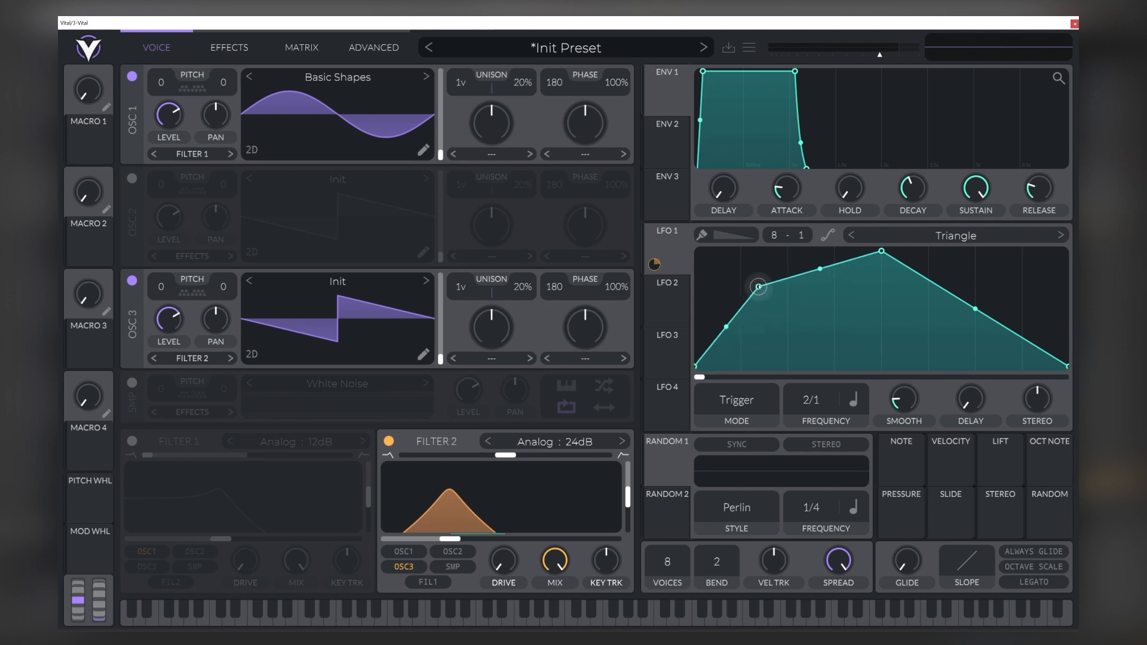
double_click(772, 331)
left_click_drag(772, 331, 771, 394)
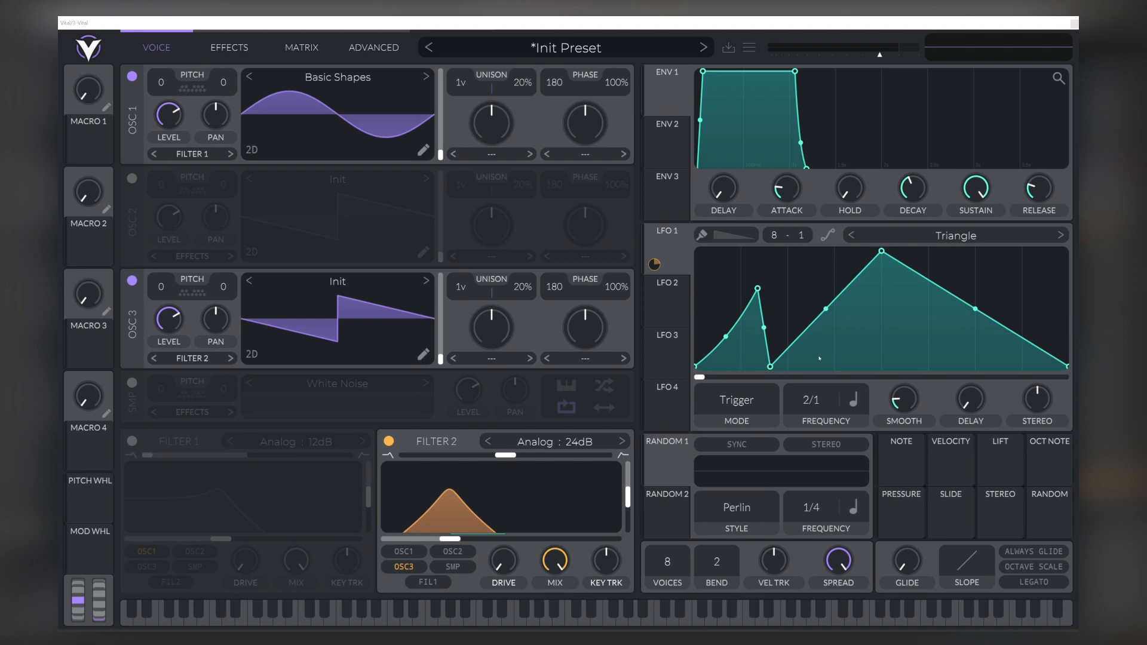
- Refine LFO 1's first peak, add a second peak with a valley after it, and move the triangle's tip in as a lower third peak
left_click_drag(758, 289, 741, 298)
mouse_move(770, 366)
left_mouse_down()
mouse_move(761, 366)
mouse_move(817, 366)
mouse_move(768, 365)
left_mouse_up()
double_click(787, 299)
double_click(804, 351)
mouse_move(787, 299)
left_mouse_down()
mouse_move(798, 301)
mouse_move(787, 304)
left_mouse_up()
left_click_drag(767, 365, 775, 366)
left_click_drag(758, 332, 758, 342)
left_click_drag(882, 251, 848, 287)
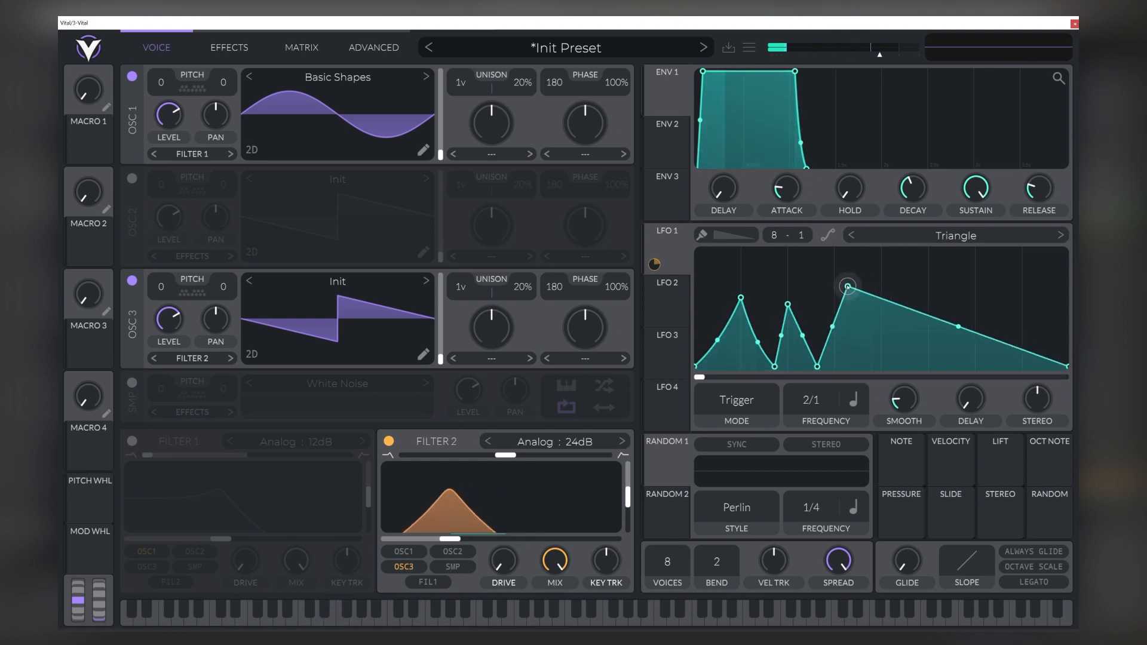
- Switch LFO 1 to Sync mode and extend its curve with more peaks and valleys for five peaks in total
left_click(740, 407)
left_click(741, 456)
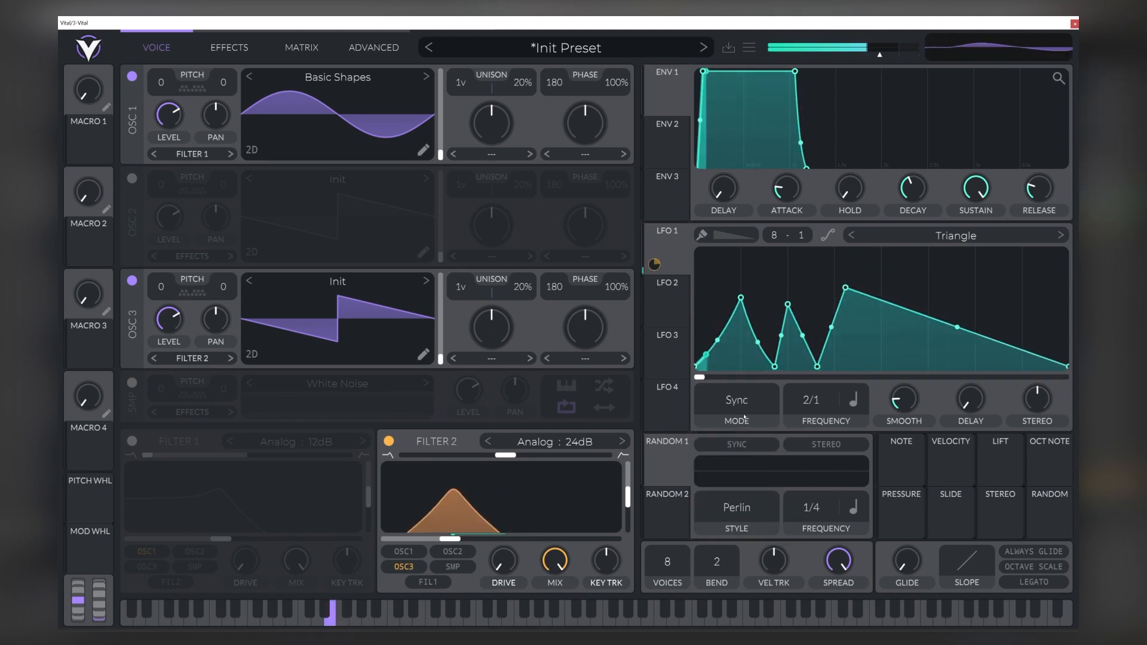
mouse_move(846, 287)
left_mouse_down()
mouse_move(846, 267)
mouse_move(846, 277)
mouse_move(899, 262)
mouse_move(956, 269)
left_mouse_up()
double_click(871, 366)
double_click(894, 284)
double_click(928, 366)
double_click(952, 281)
double_click(995, 367)
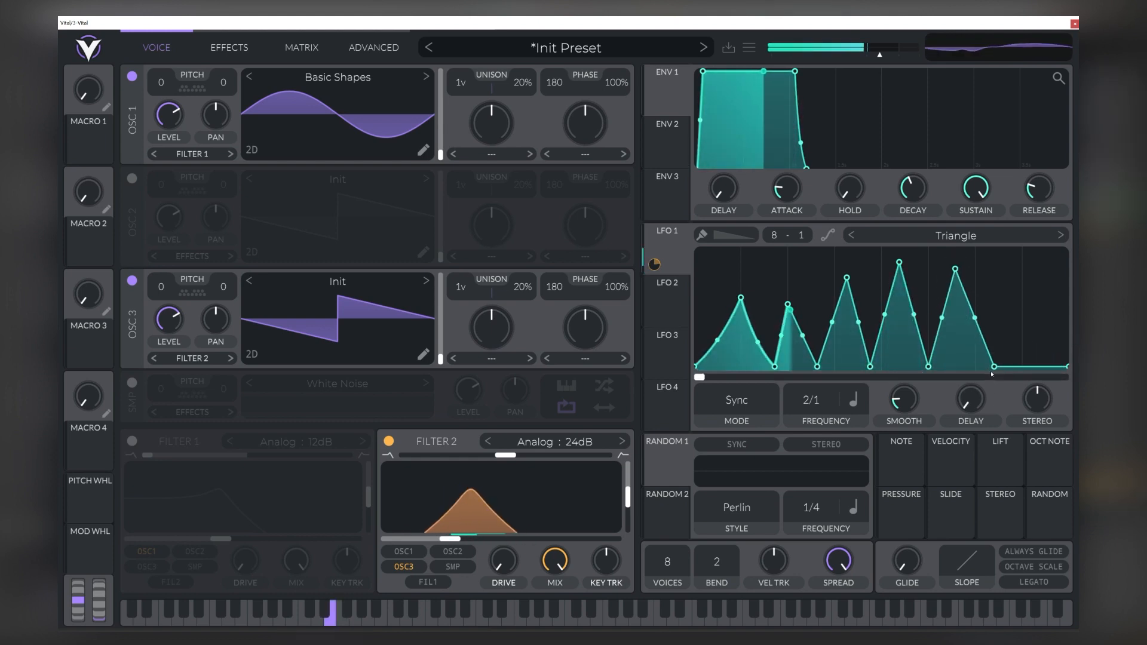
- Fine-tune the positions and heights of LFO 1's second, fourth and fifth peaks and the final valley, and play the result
left_click_drag(942, 318, 942, 334)
left_click_drag(955, 269, 966, 275)
left_click_drag(995, 366, 1007, 363)
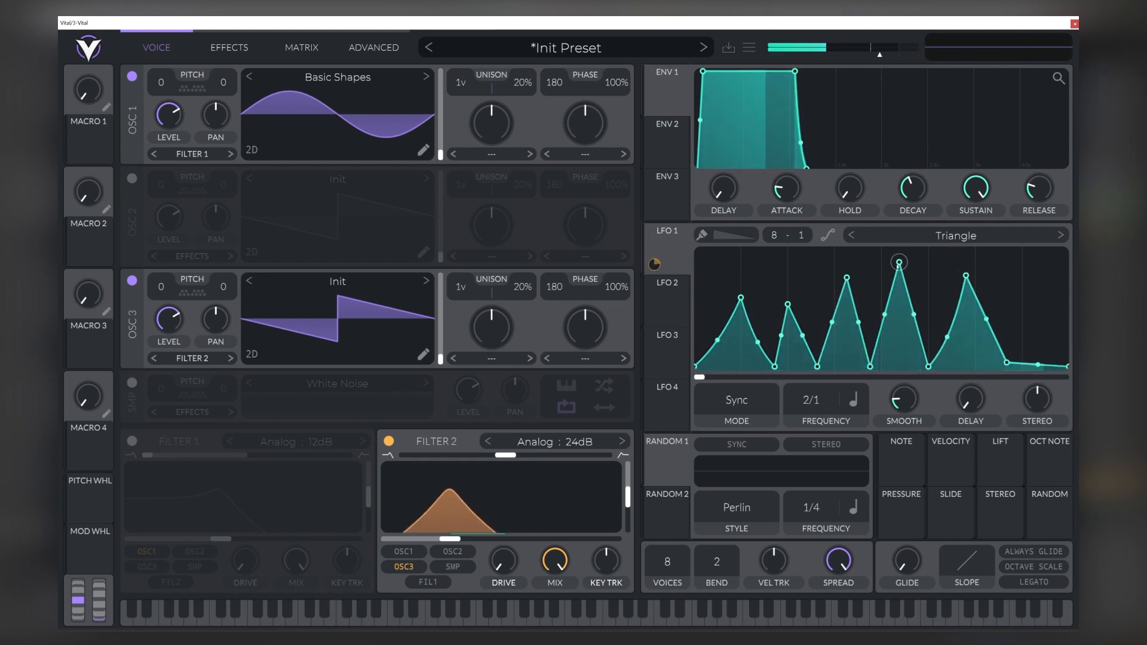
left_click_drag(899, 263, 904, 272)
left_click_drag(788, 305, 801, 305)
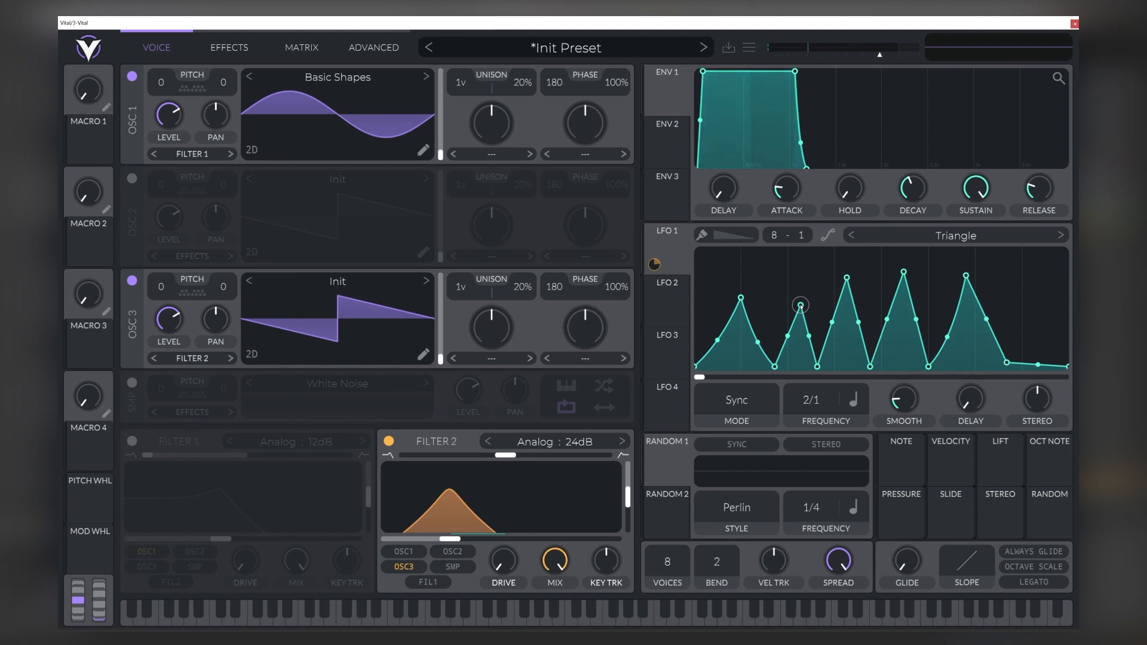
key("space")
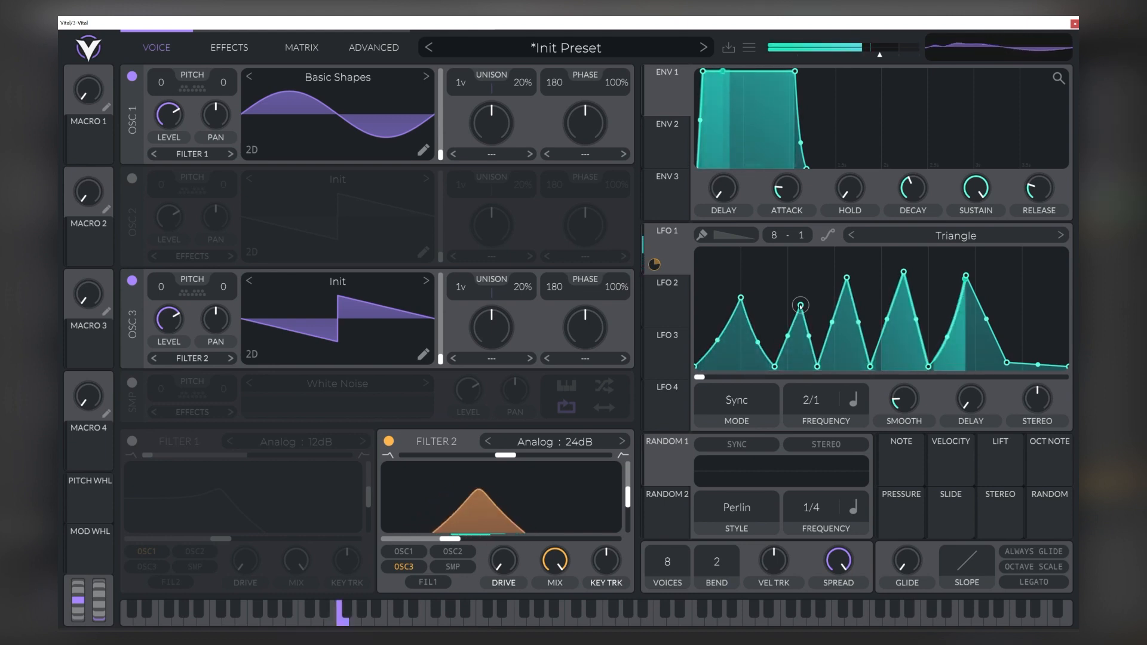
key("space")
- Modulate oscillator 3's level with LFO 1 at an amount of about 0.98 while listening to the playback
left_click_drag(666, 250, 168, 320)
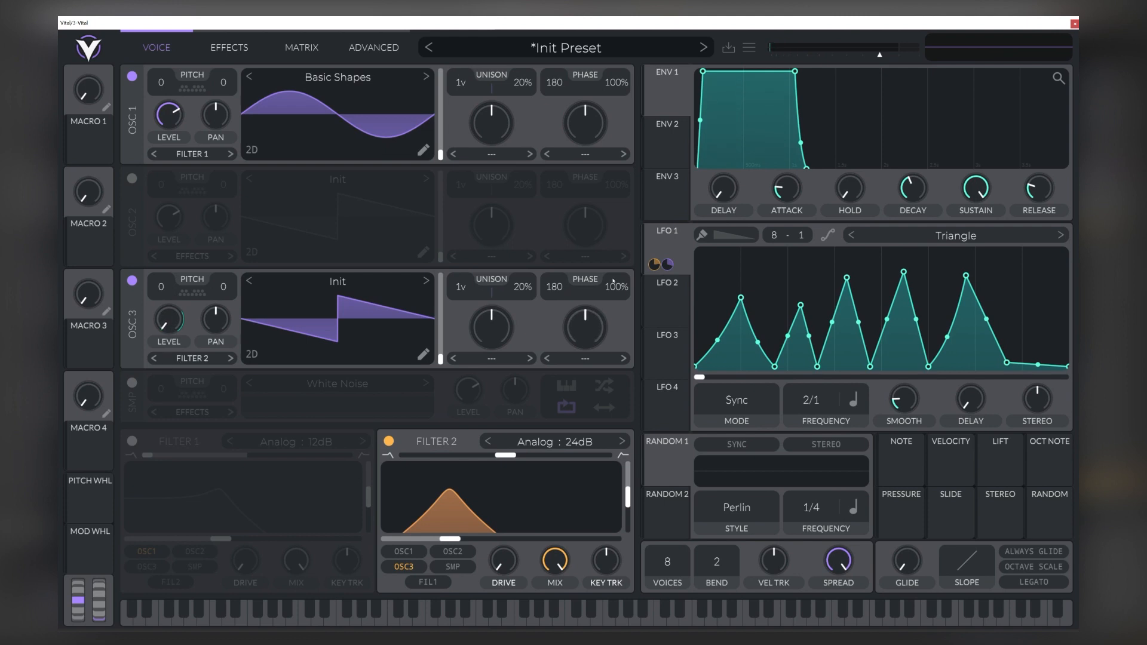
key("space")
left_click_drag(668, 264, 668, 223)
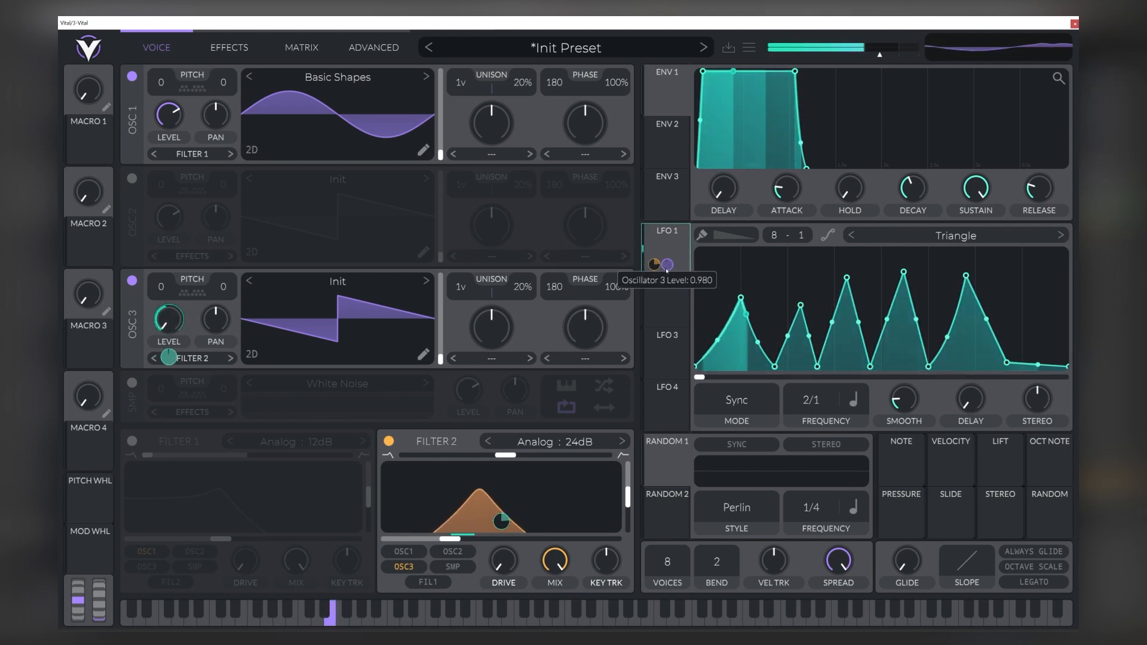
key("space")
- Load the Corpusbode Phaser wavetable from the Glorkglunk folder into oscillator 3
left_click(343, 285)
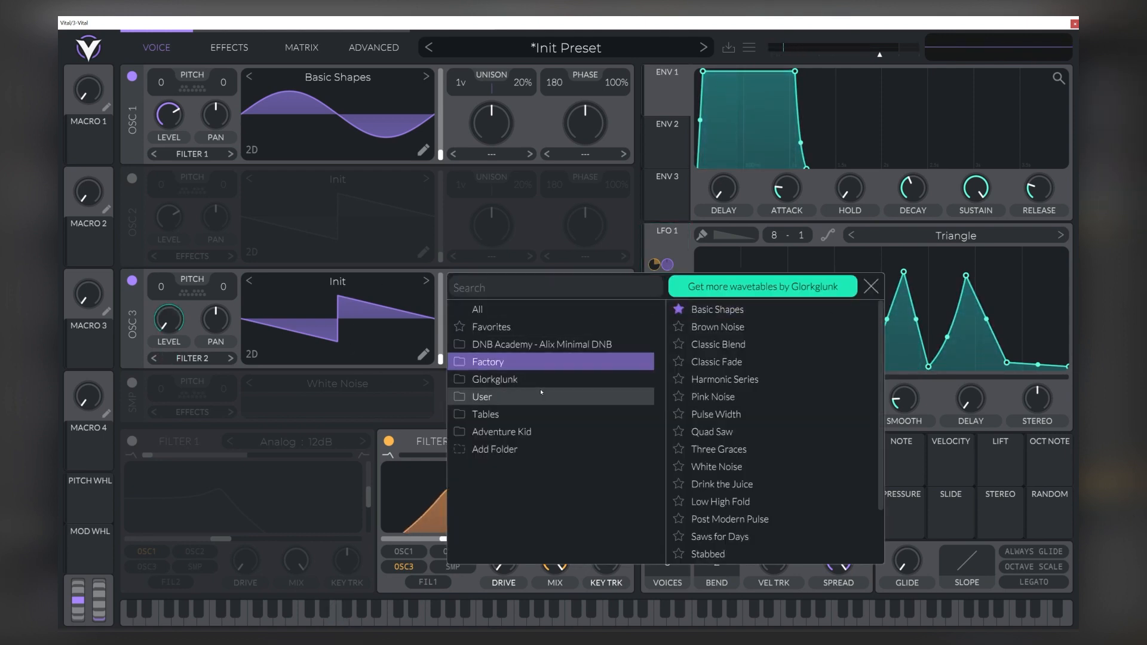
left_click(496, 381)
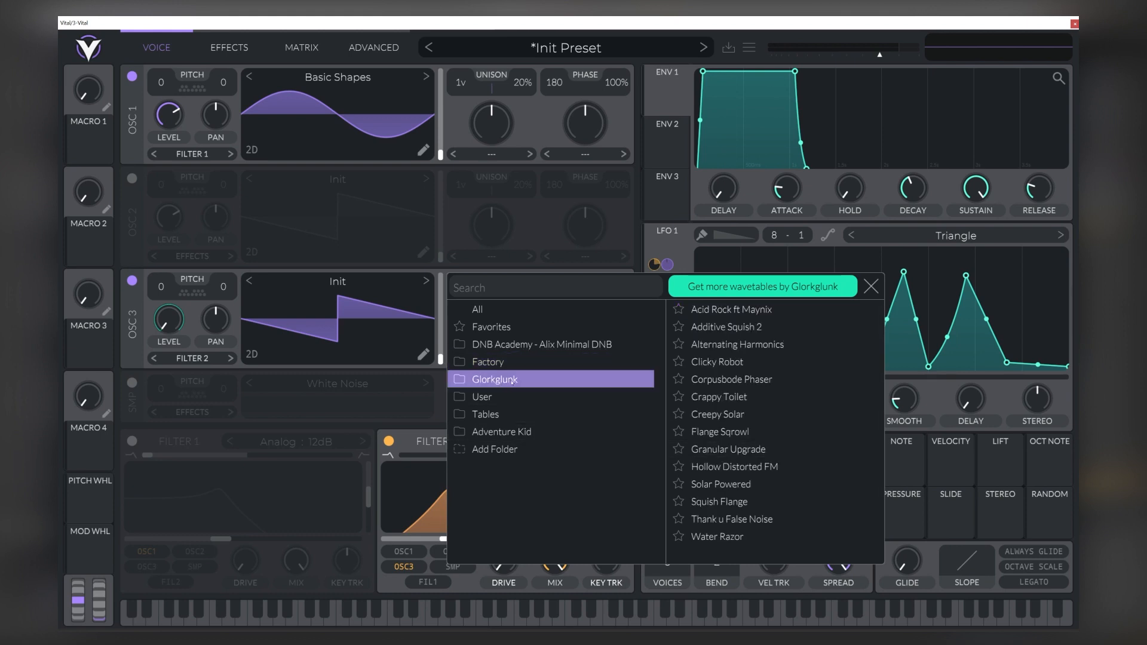
left_click(732, 380)
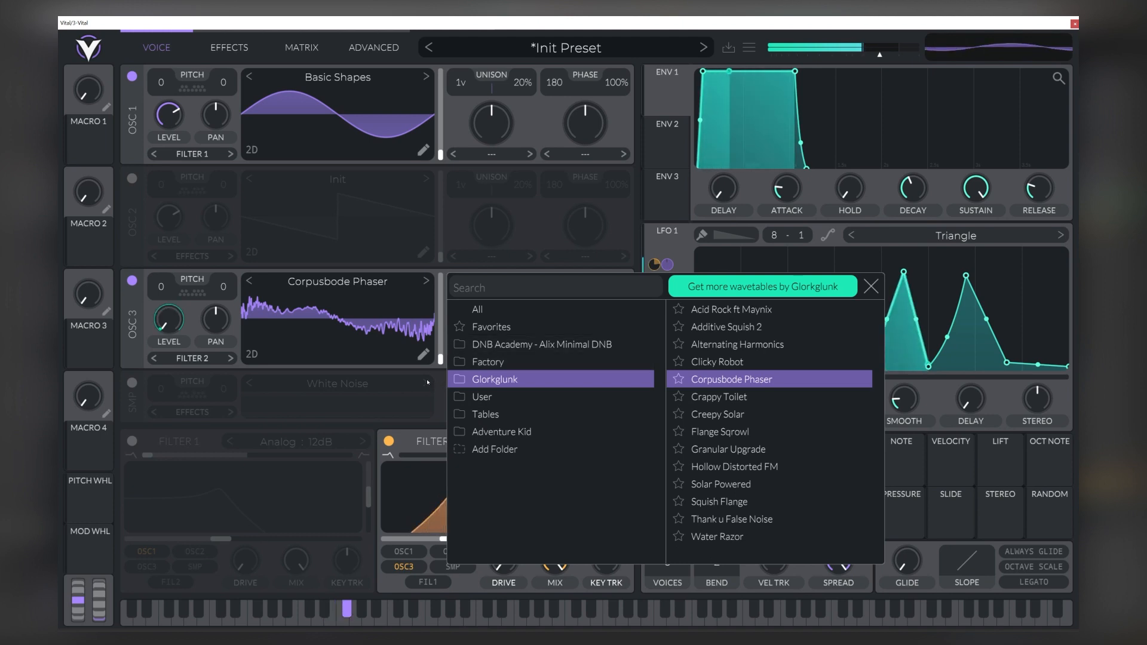
left_click(444, 385)
- Set oscillator 3's phase distortion to Bend and raise its amount to the maximum
left_click(555, 358)
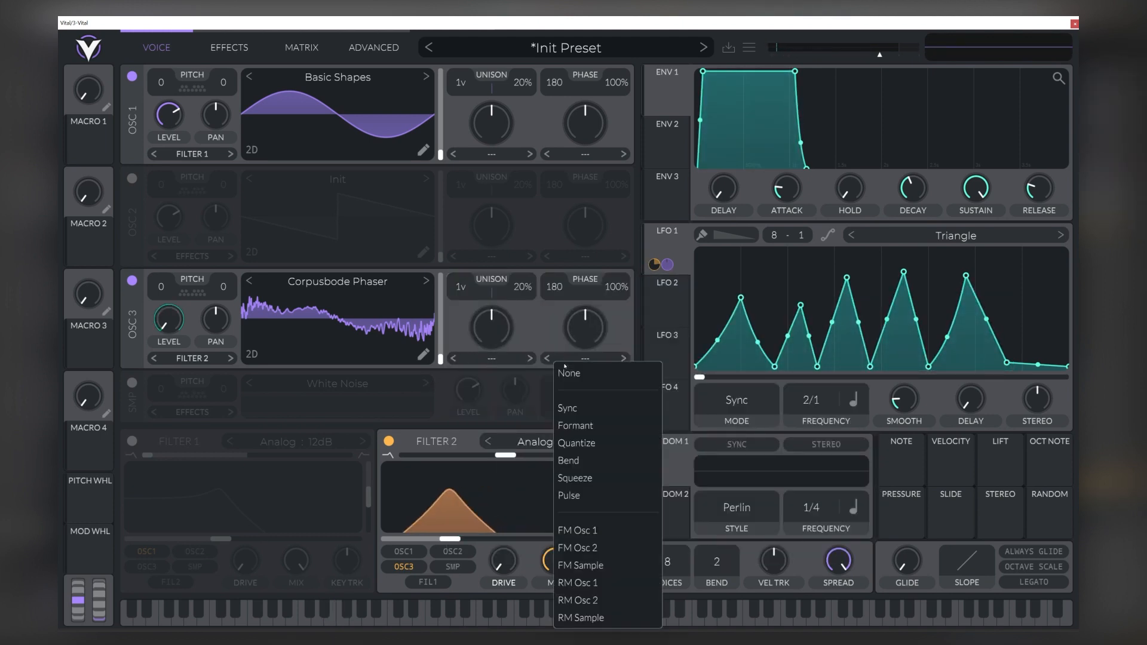
left_click(583, 462)
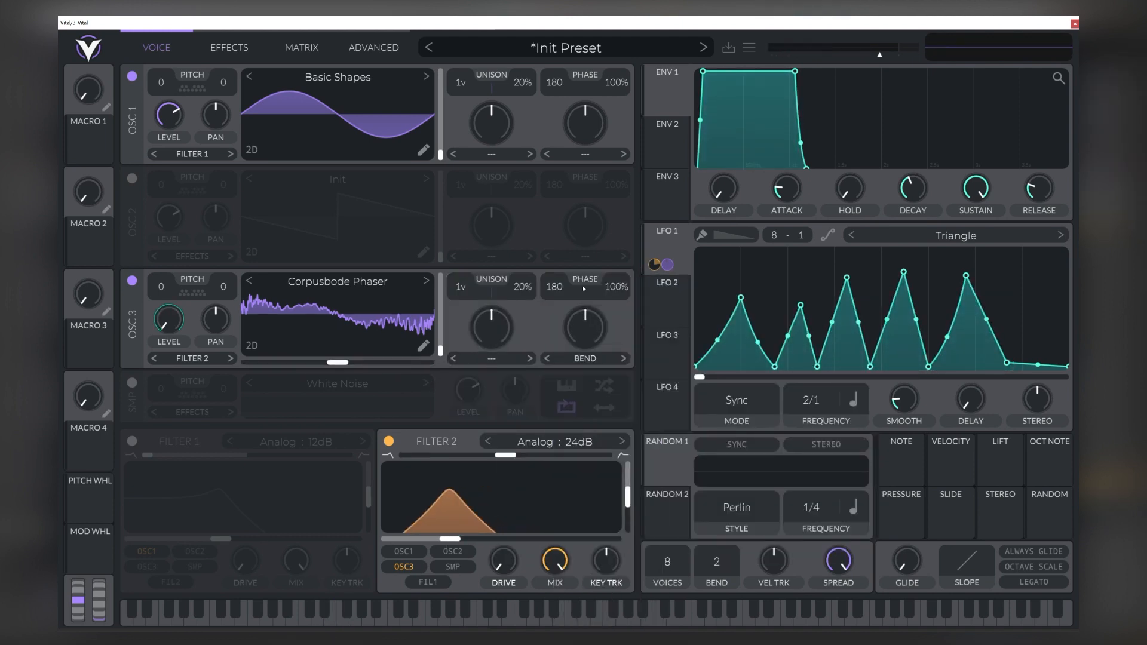
left_click_drag(582, 317, 608, 284)
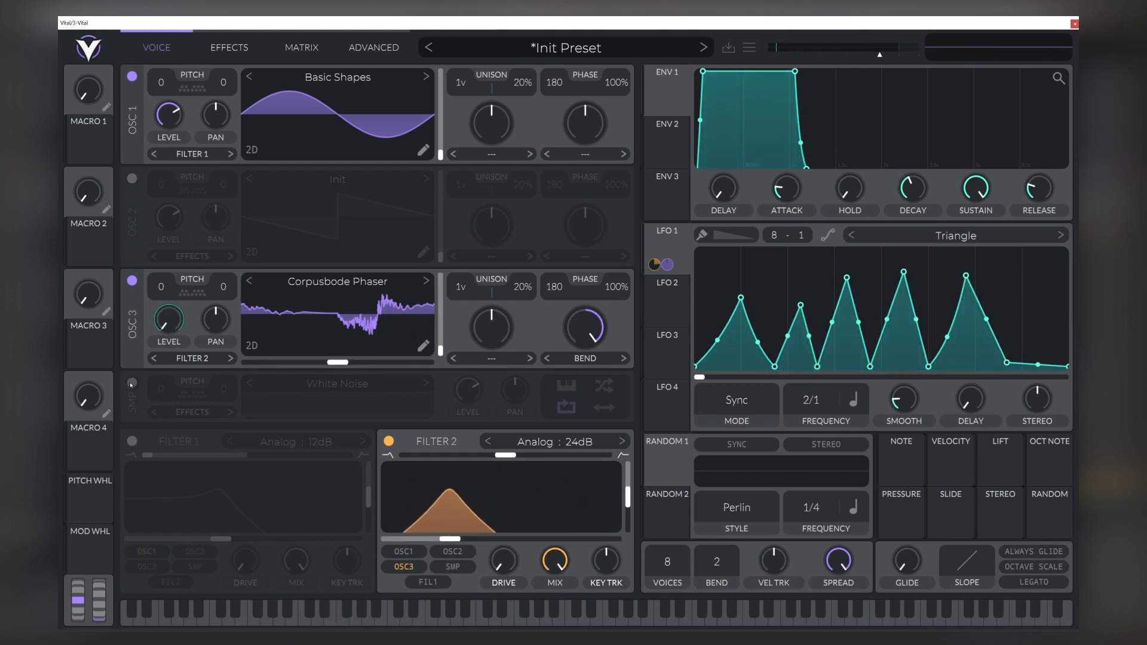
- Enable the White Noise sampler, route it into Filter 2, and modulate its level with LFO 1 by about 0.3
left_click(132, 383)
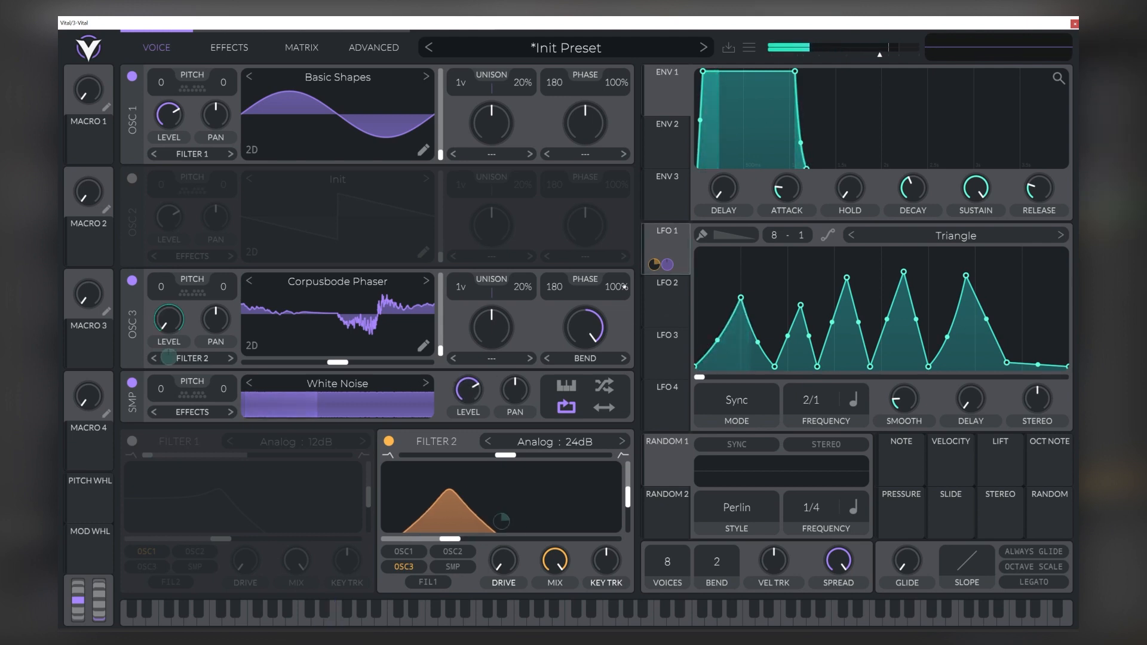
left_click_drag(668, 242, 469, 439)
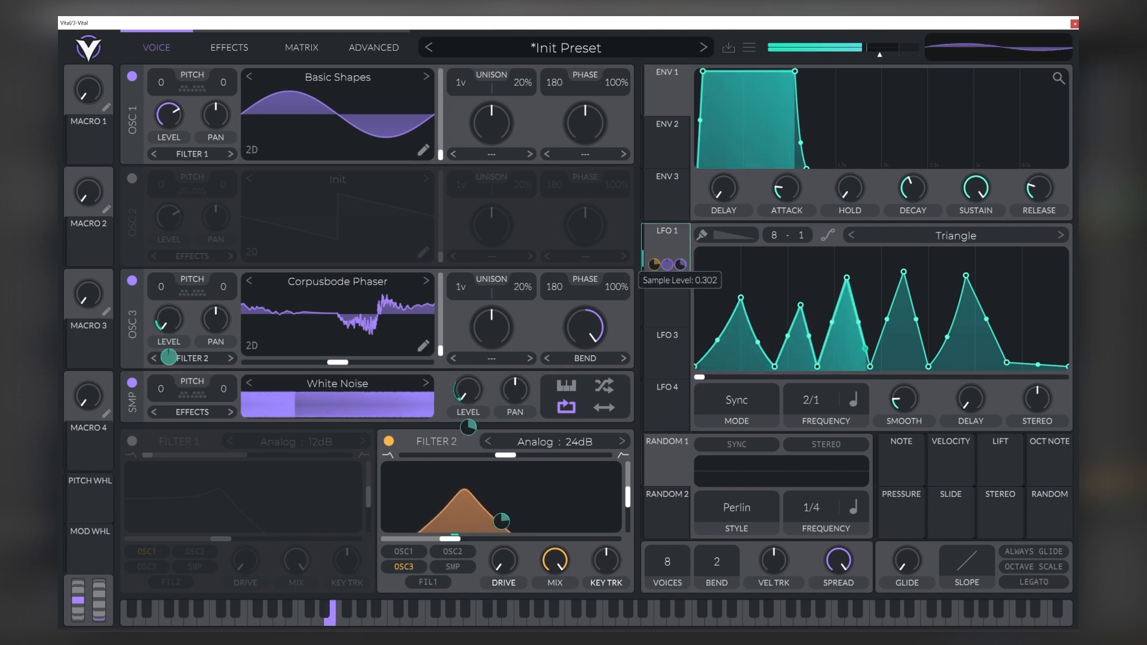
left_click_drag(680, 265, 681, 269)
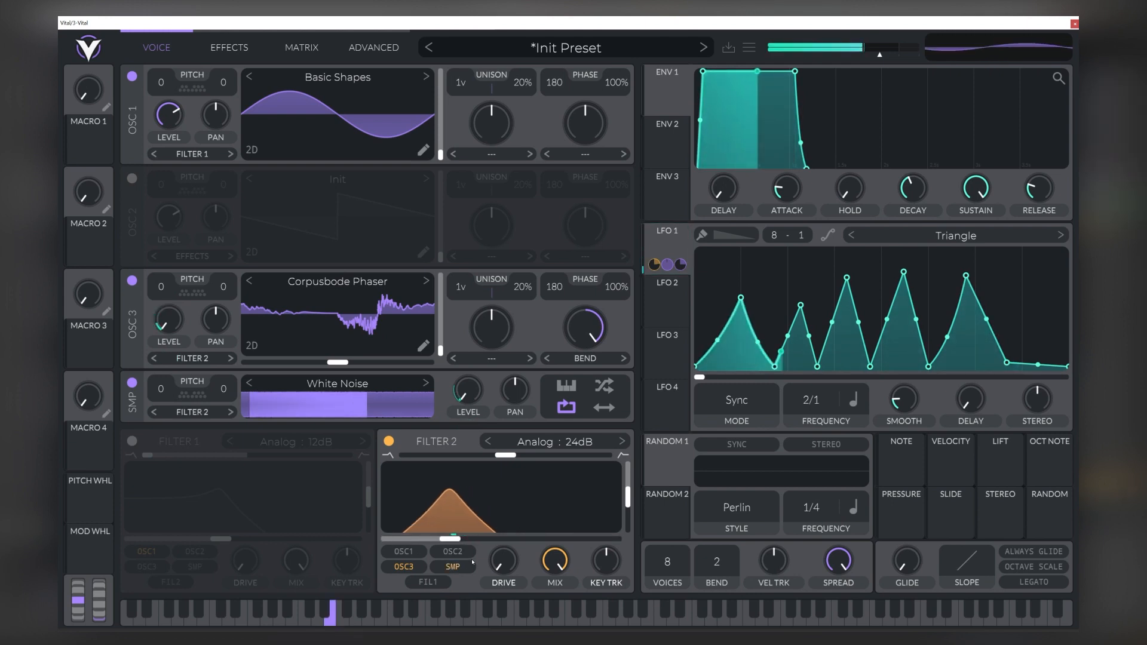
- Move the noise sampler from Filter 2 to Filter 1, set to Analog: 24dB without oscillator 1, and raise its cutoff slightly above 1218 Hz
left_click(463, 572)
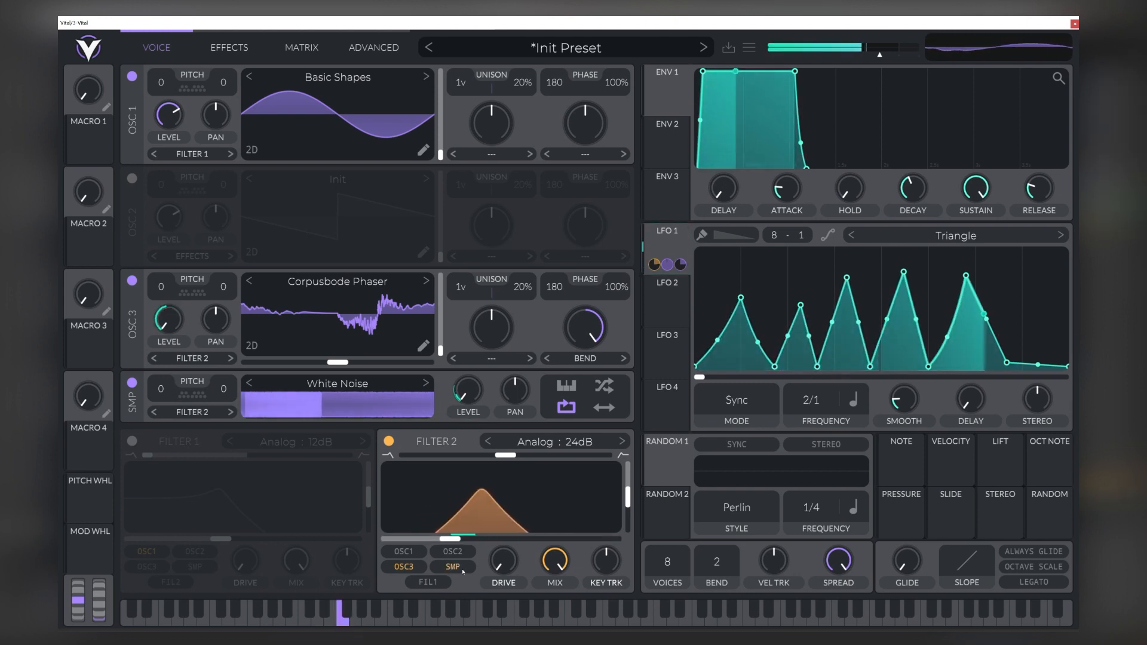
left_click(132, 442)
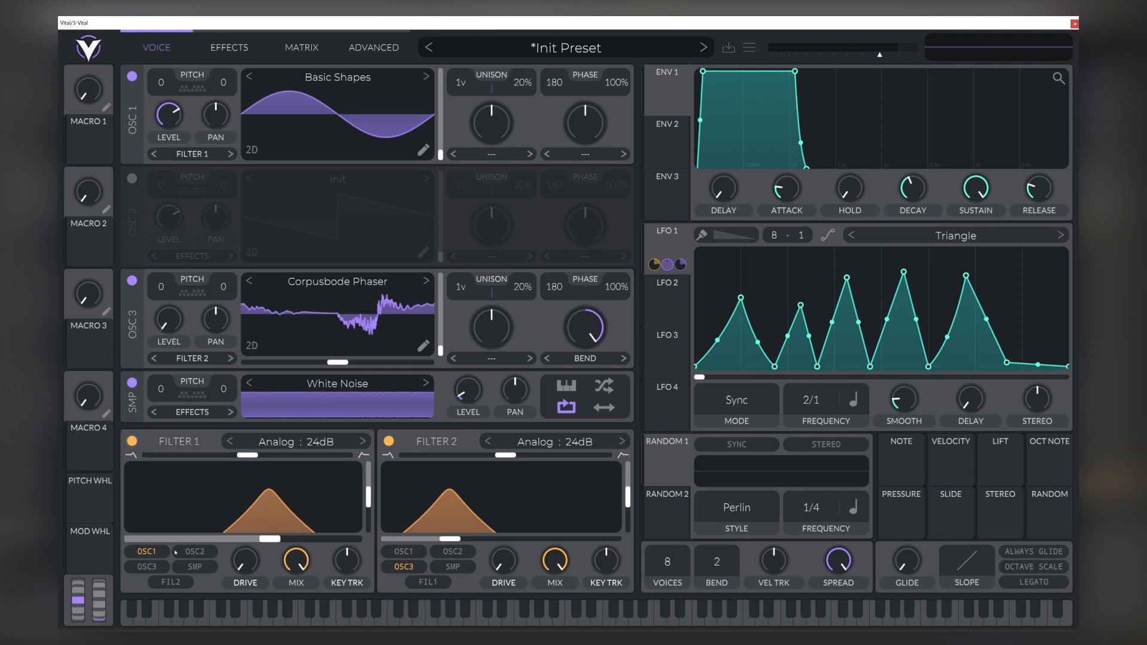
left_click(193, 568)
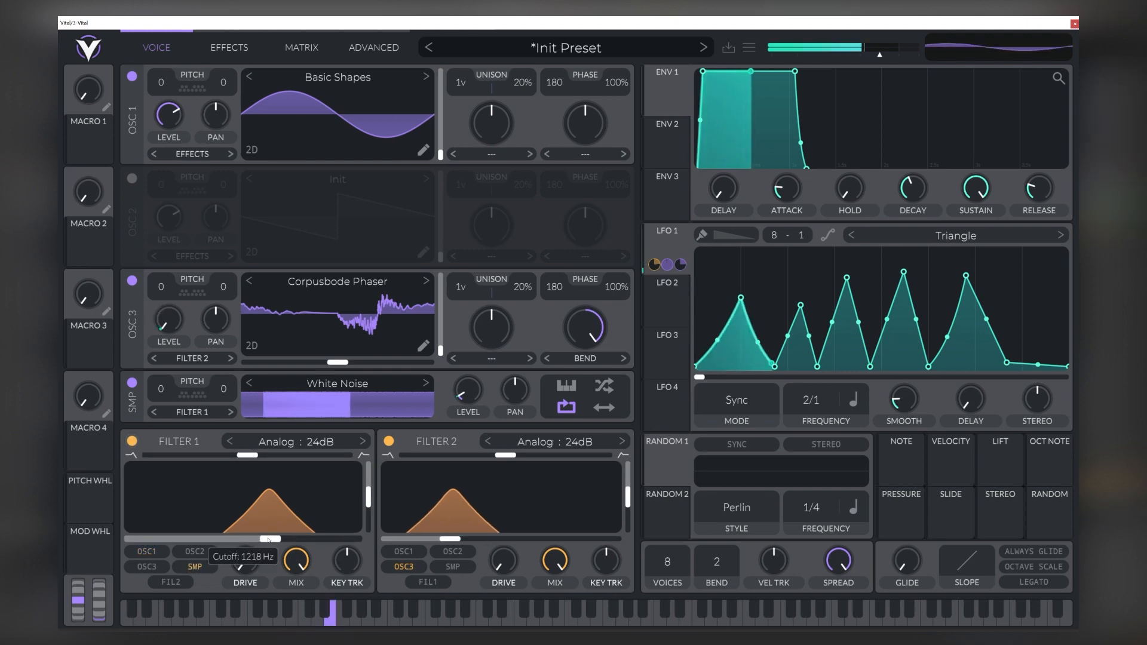
mouse_move(265, 539)
left_mouse_down()
mouse_move(289, 541)
mouse_move(276, 541)
left_mouse_up()
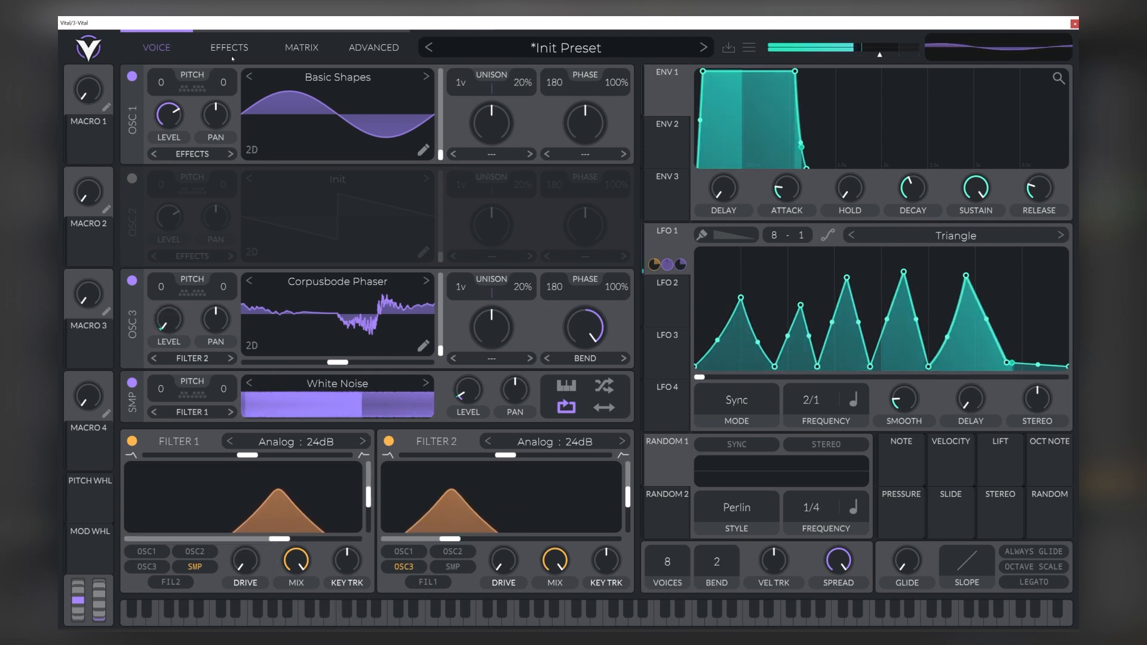
- Enable the Distortion effect with the Soft Clip type and a drive of about 6.3 dB
left_click(231, 52)
left_click(132, 254)
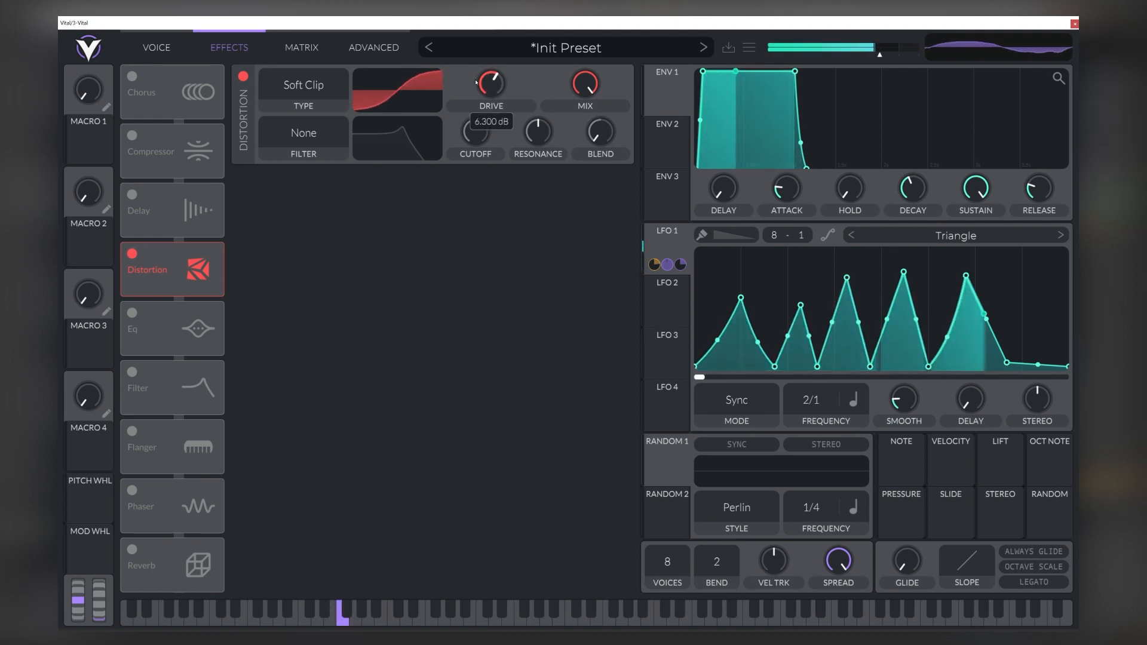
- Set Filter 2's cutoff to about 140 Hz, raise Filter 1's cutoff slightly and turn Filter 1's drive up to maximum
left_click(161, 50)
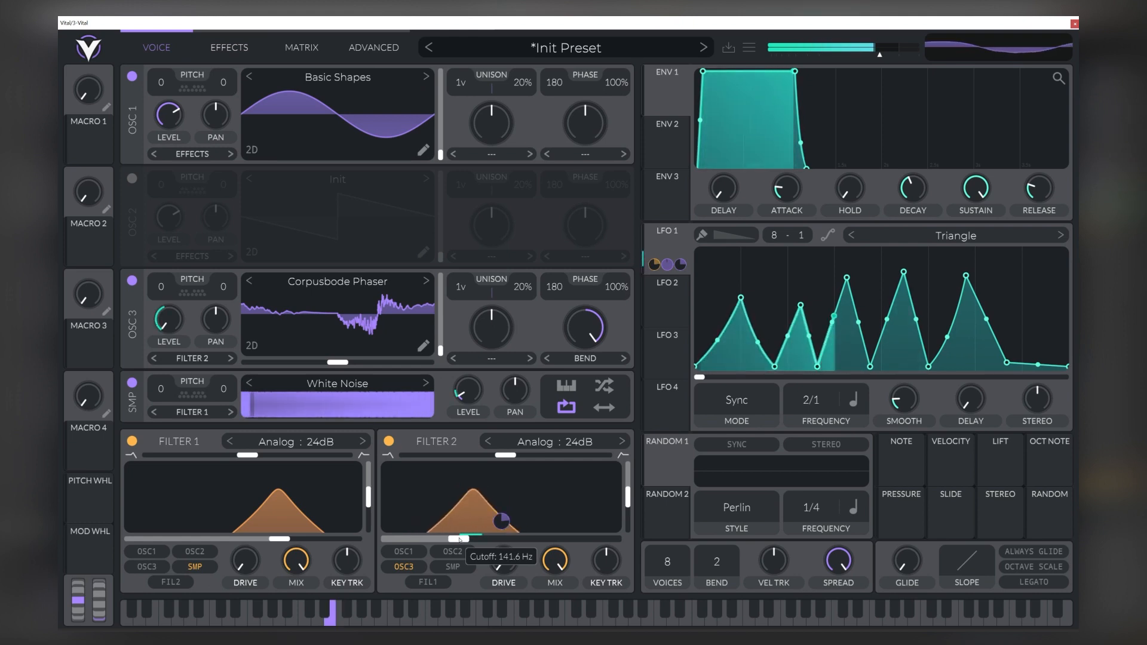
left_click_drag(460, 541, 459, 541)
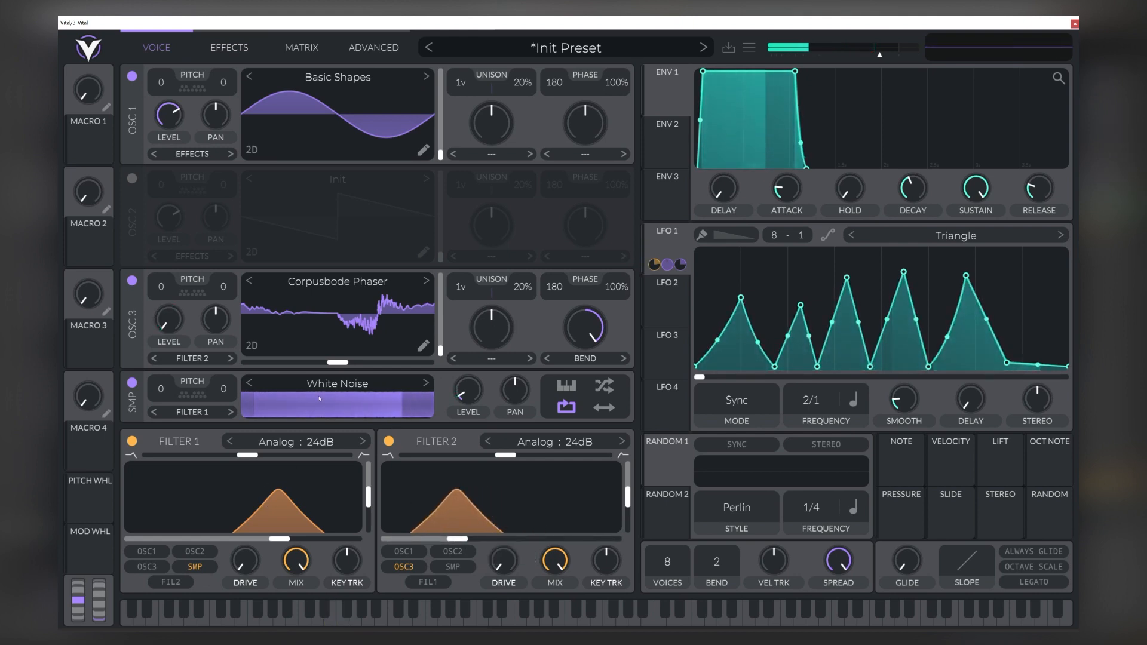
mouse_move(283, 540)
left_click_drag(284, 540, 267, 558)
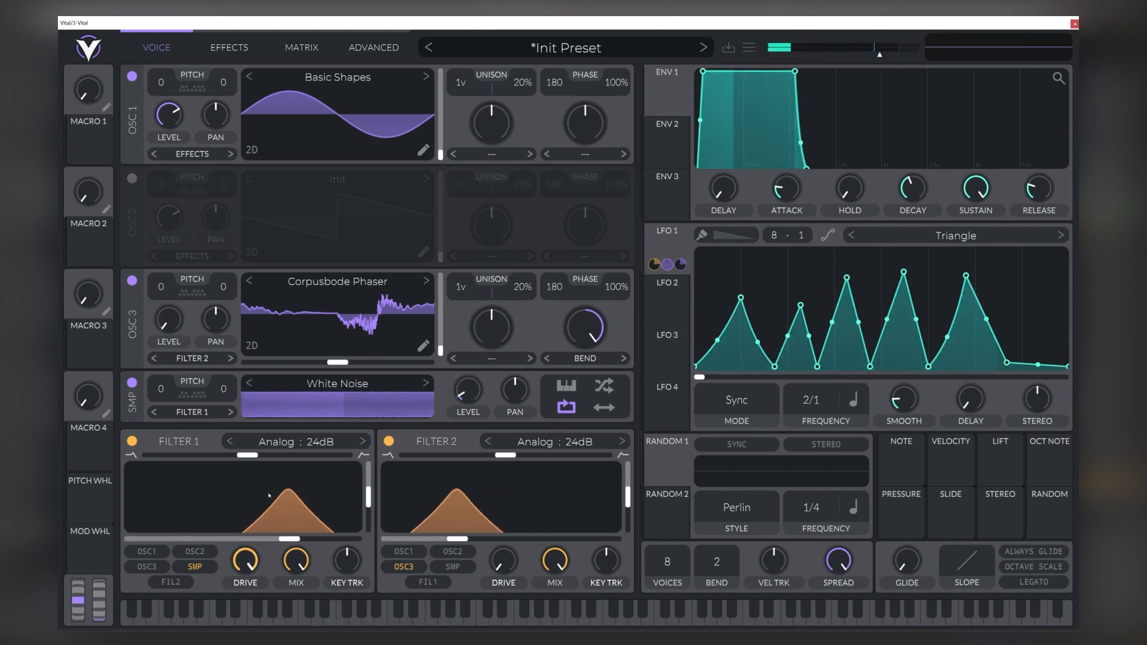
left_click(148, 553)
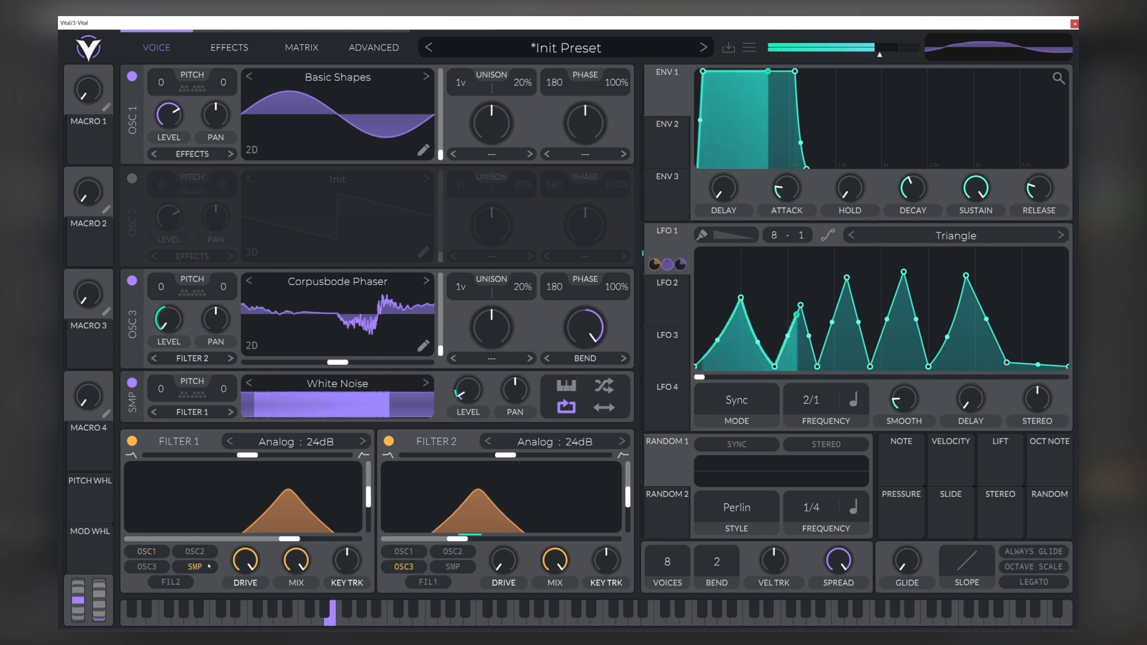
- Raise Filter 2's drive to roughly three quarters and lower its resonance
left_click_drag(506, 561, 531, 470)
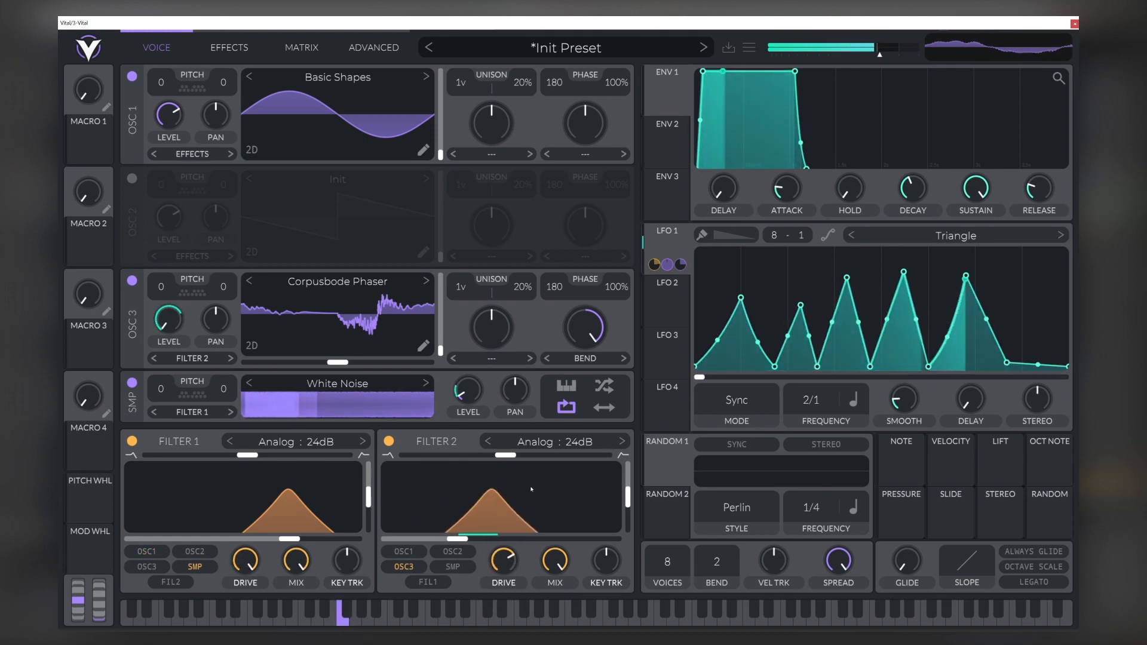
left_click_drag(628, 509, 628, 534)
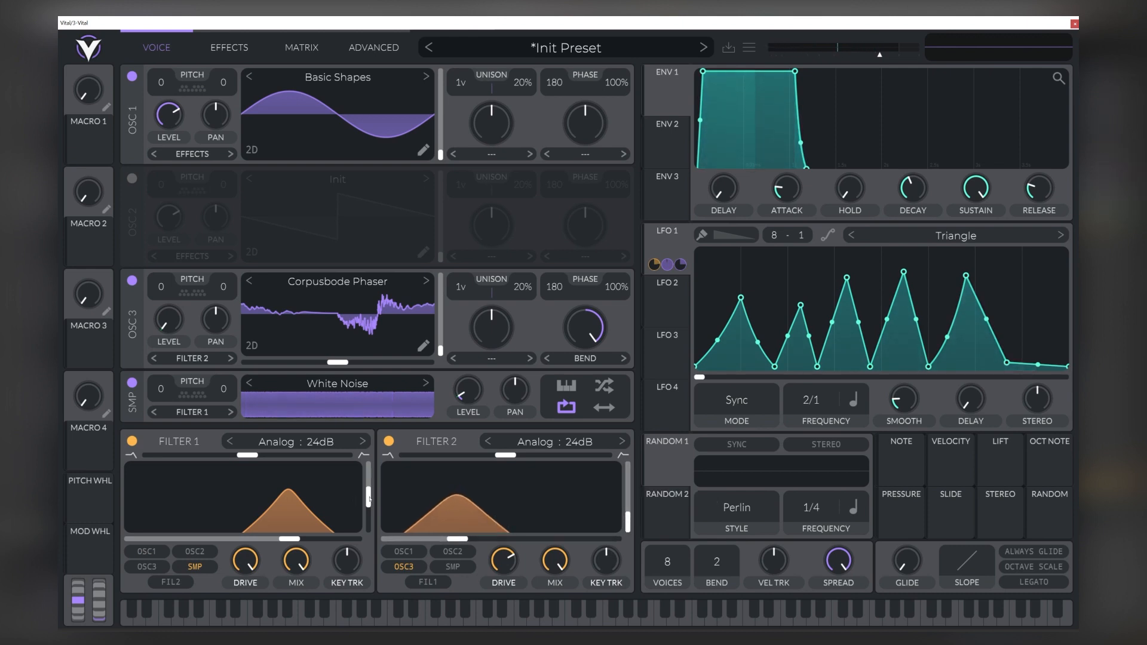
- Lower Filter 1's resonance and fine-tune its cutoff for the noise, keeping the Analog: 24dB type
left_click(230, 442)
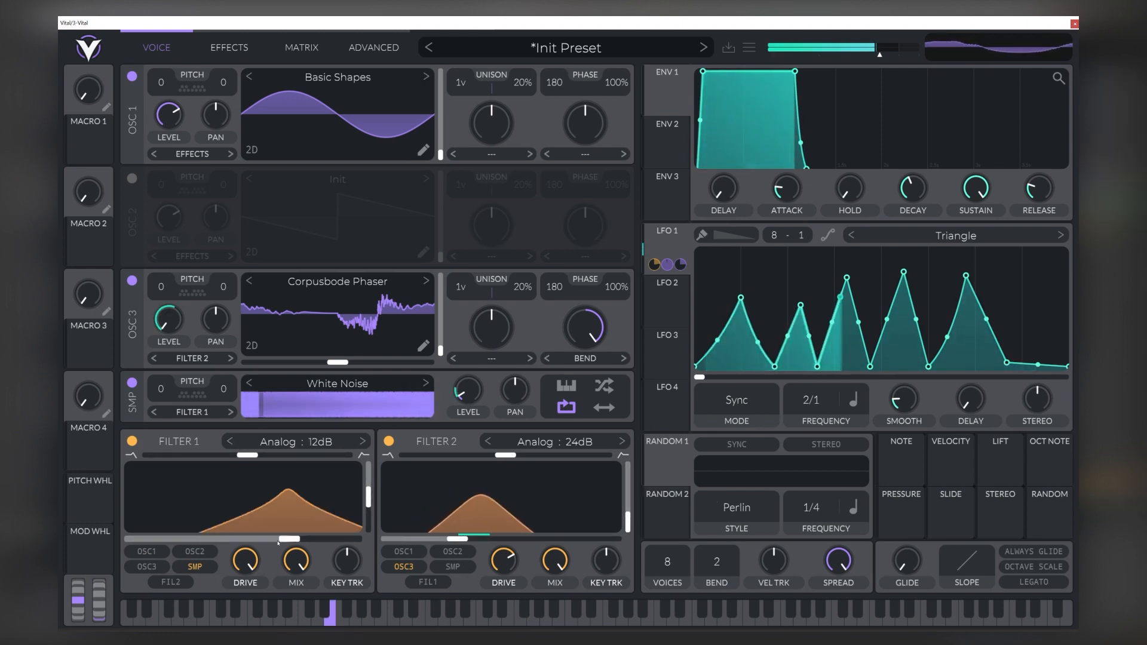
mouse_move(290, 539)
left_mouse_down()
mouse_move(187, 529)
mouse_move(299, 529)
left_mouse_up()
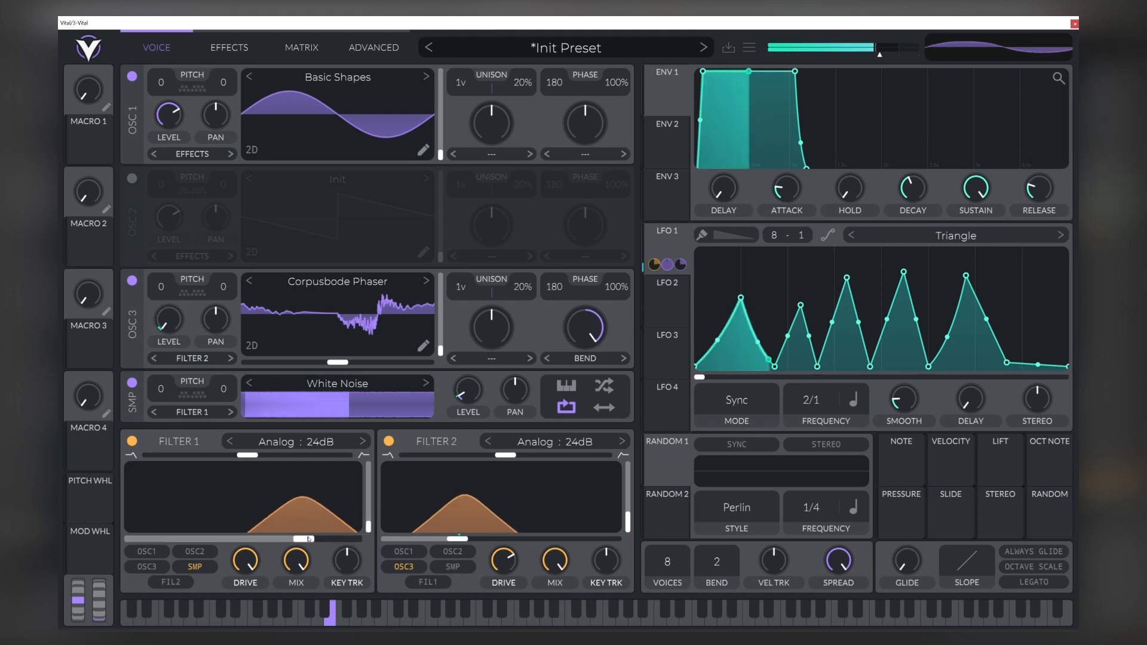
left_click_drag(309, 539, 289, 536)
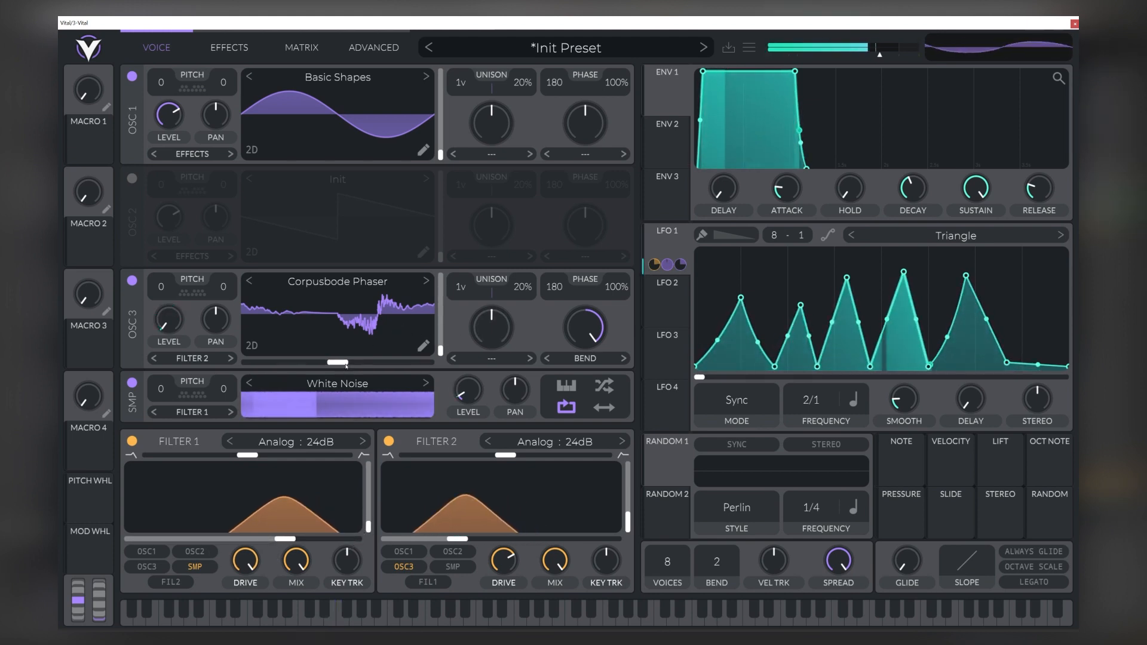
- Shift oscillator 3's Bend phase to about 295.7 and bring the noise sampler's base level down to 0
left_click_drag(337, 362, 409, 364)
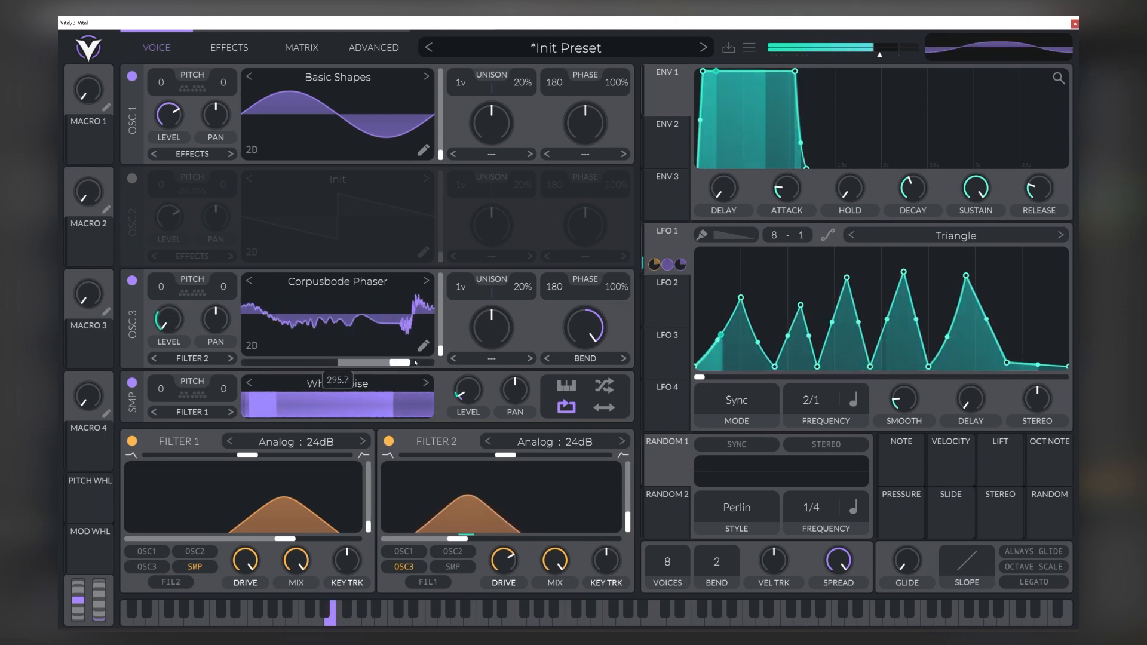
left_click_drag(461, 389, 462, 393)
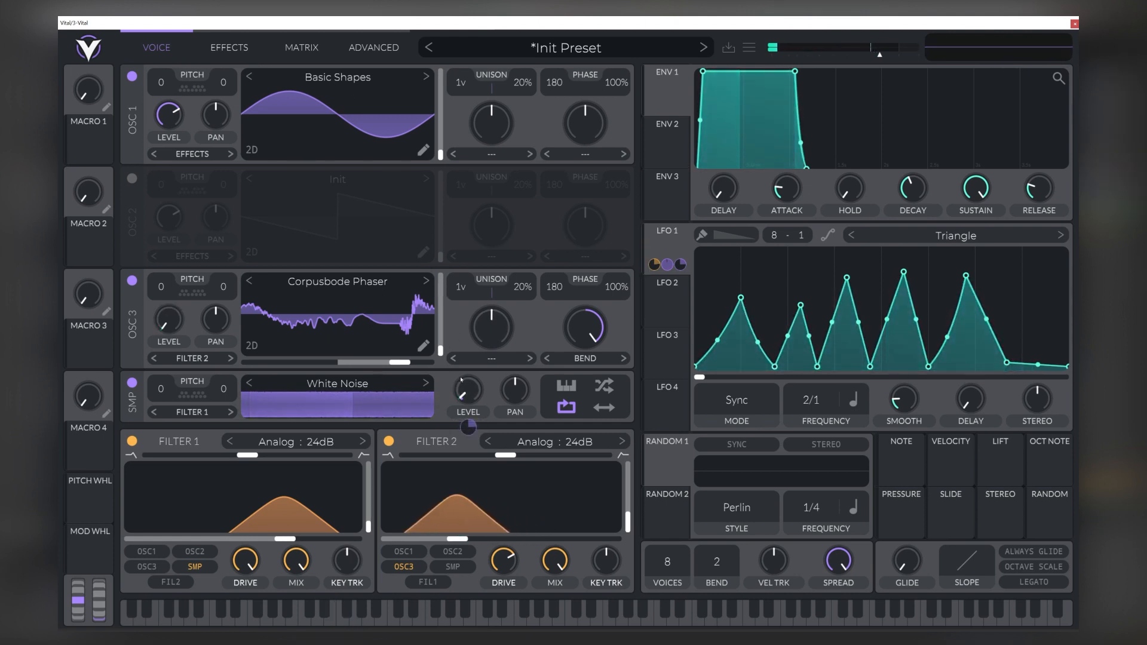
left_click_drag(462, 384, 463, 388)
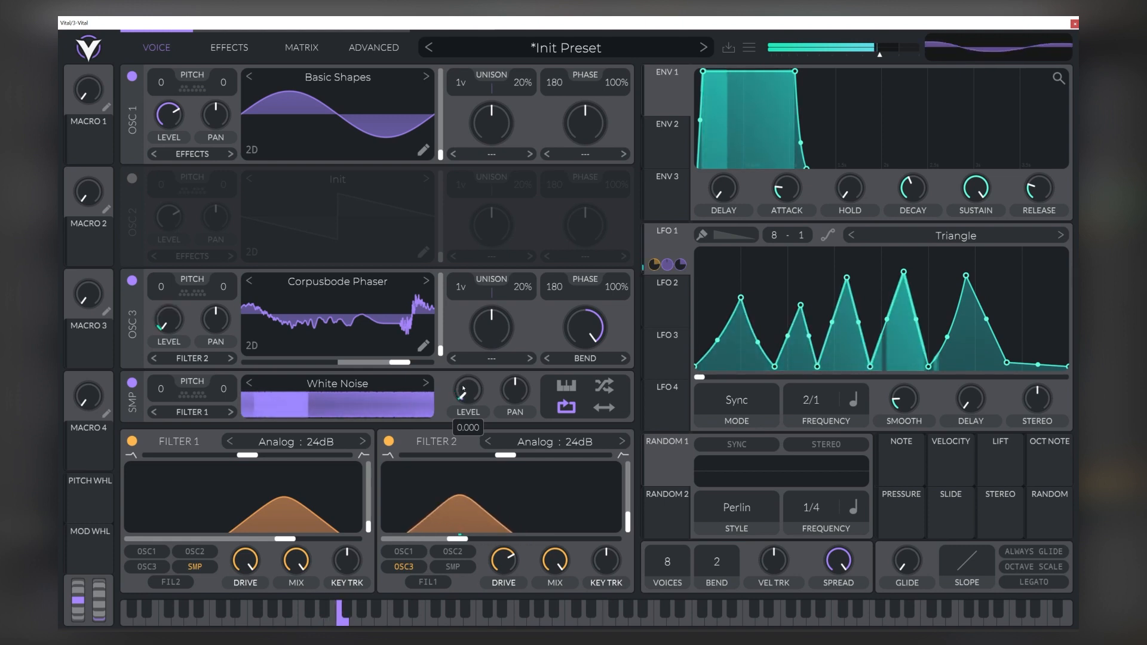
- Enable the EQ effect and shape its middle band into a moderate boost
left_click(239, 52)
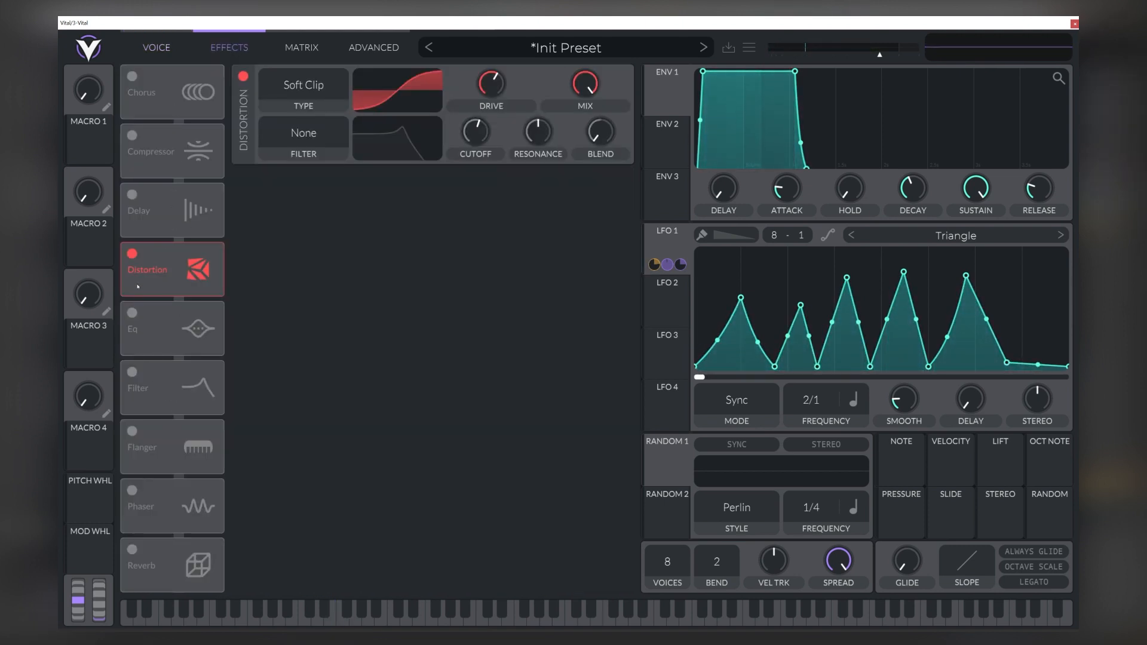
left_click(132, 312)
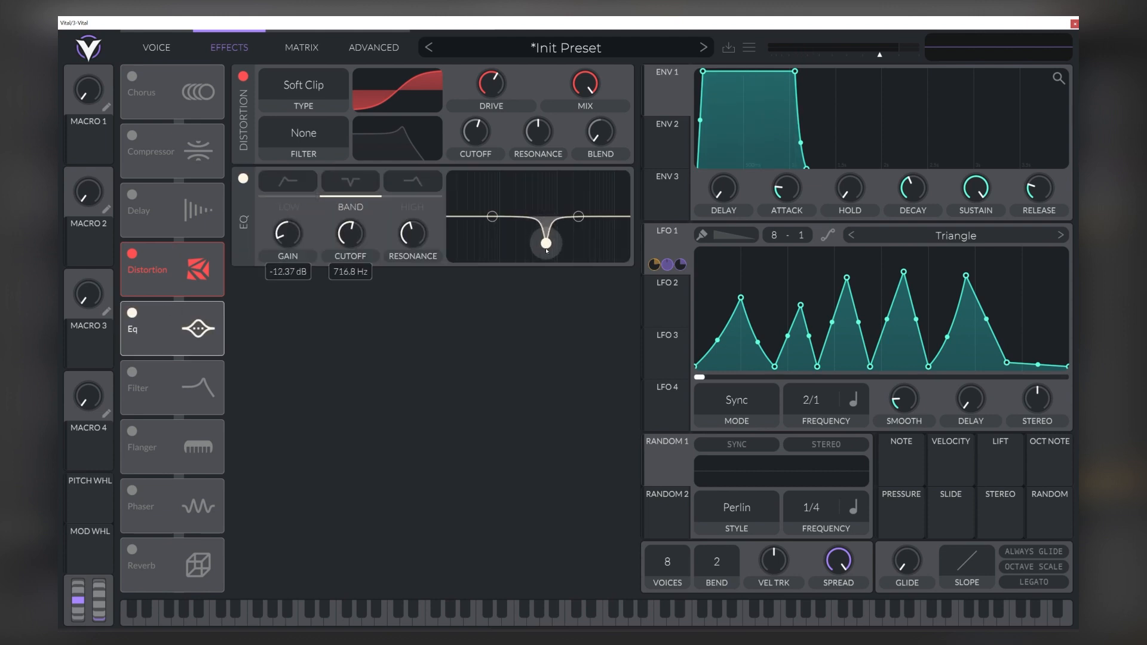
scroll(543, 251, "down", 5)
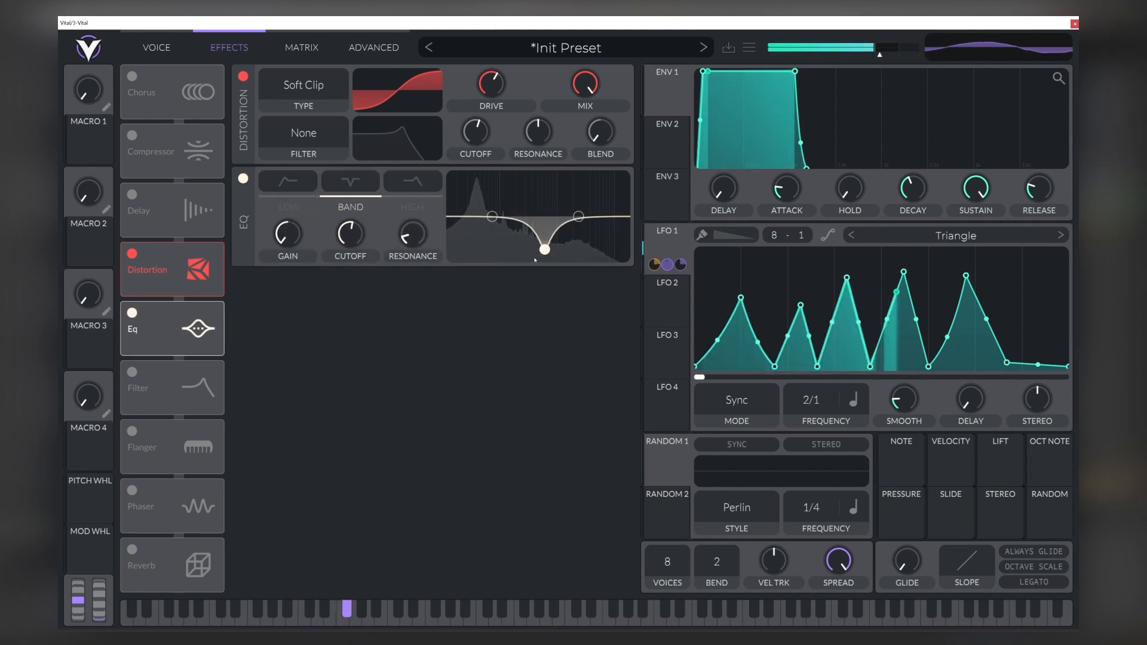
left_click_drag(543, 251, 532, 198)
left_click_drag(412, 235, 411, 220)
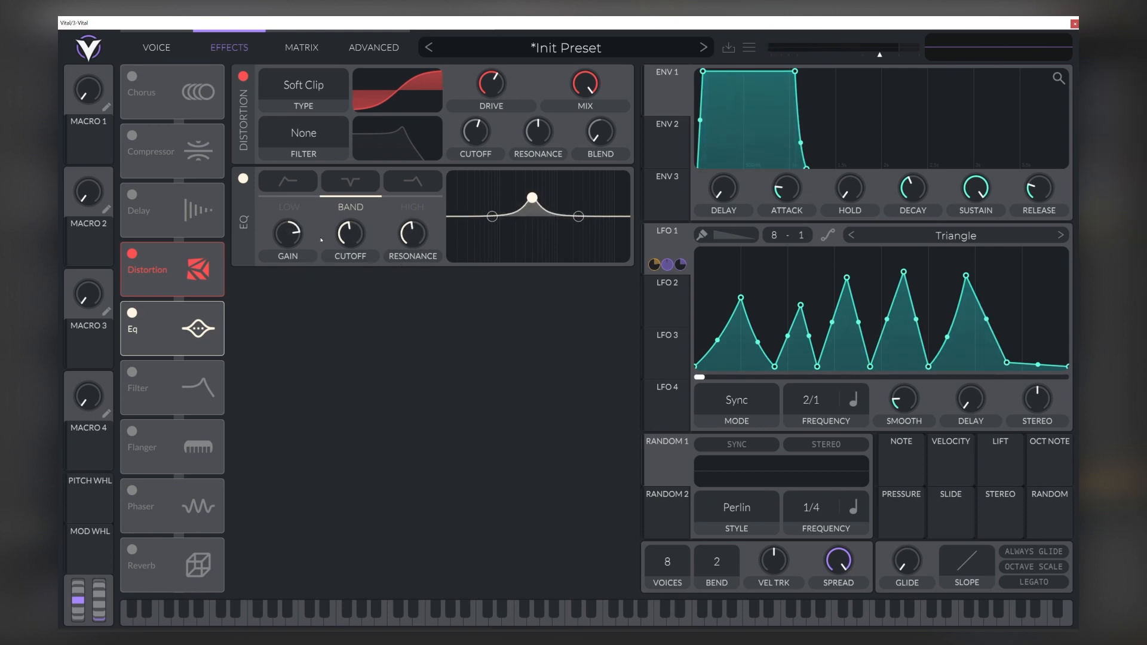
- Raise the EQ middle band's gain, adjust its cutoff and narrow the peak with more resonance
left_click_drag(303, 229, 303, 204)
mouse_move(343, 242)
left_mouse_down()
mouse_move(341, 263)
mouse_move(339, 252)
left_mouse_up()
left_click_drag(412, 234, 353, 229)
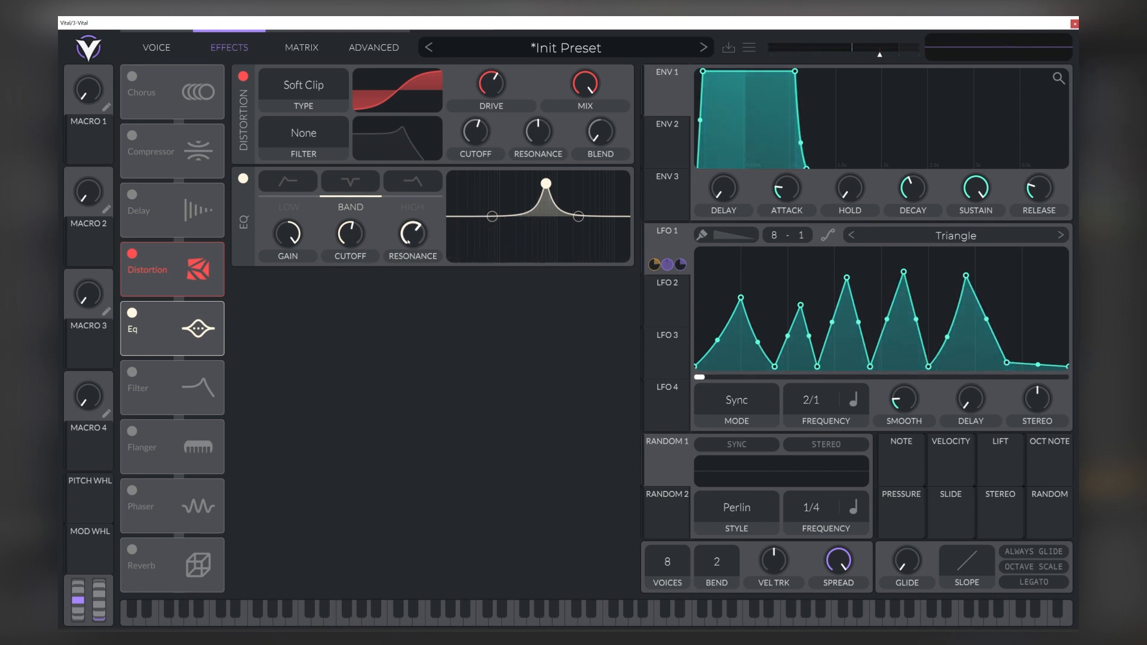
left_click_drag(408, 242, 356, 237)
- Modulate the EQ middle band's gain with LFO 1 over a small base boost and adjust the band's cutoff
left_click_drag(665, 246, 289, 263)
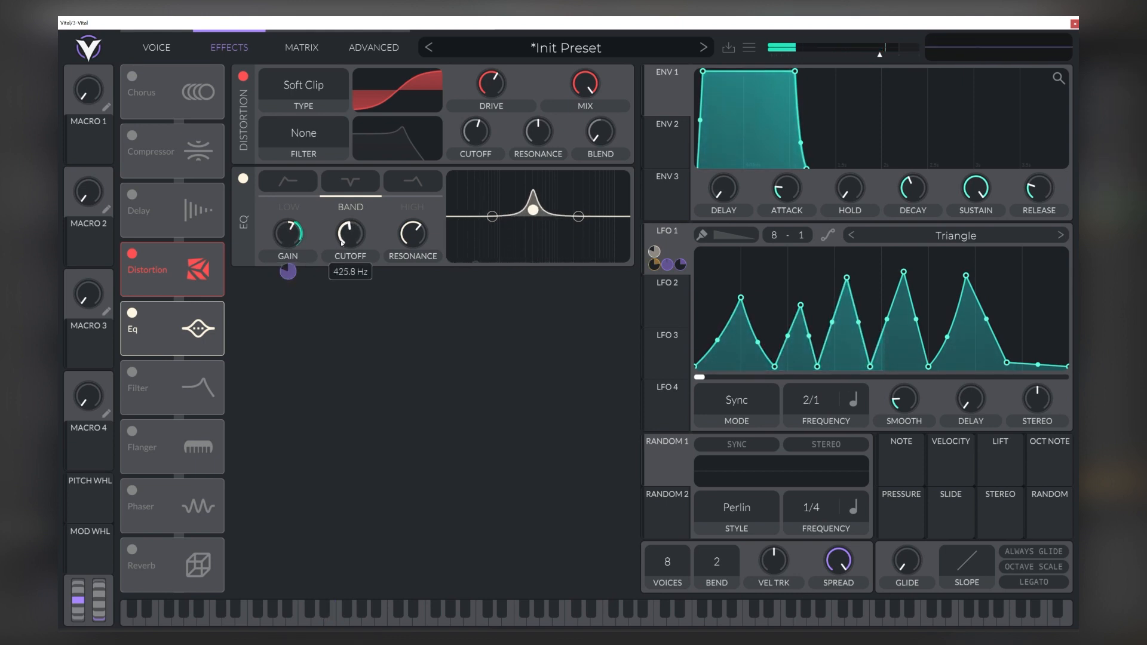
left_click_drag(342, 242, 342, 239)
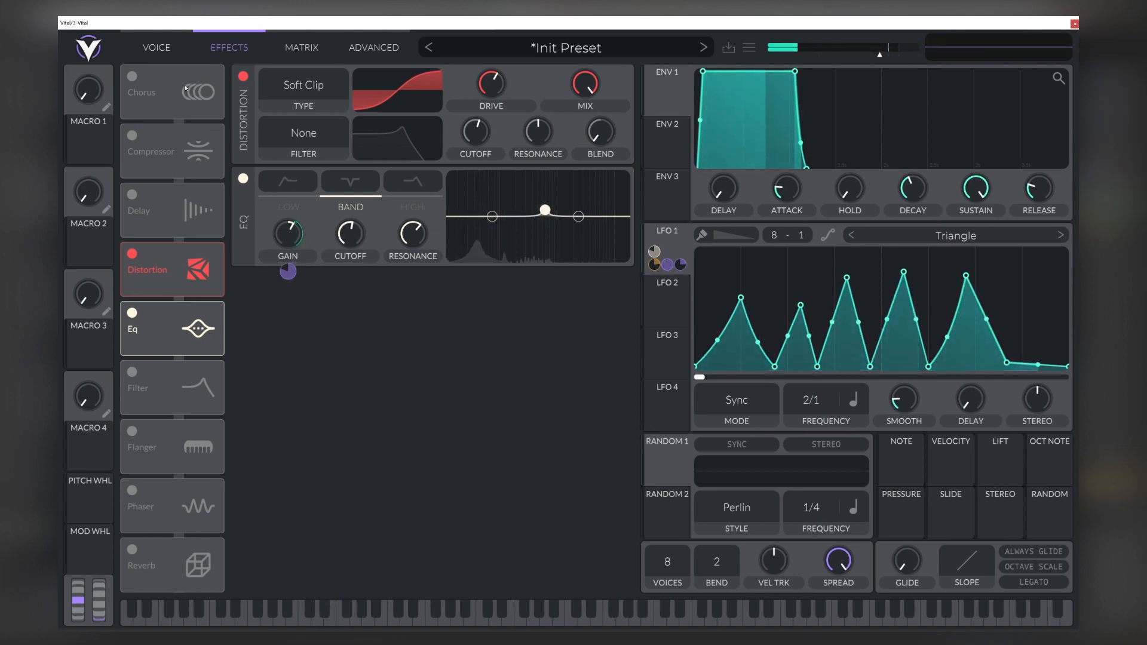
- Audition the BART, Grinder, HVAC Unit and Jack Hammer samples in the sampler, and try transposing Jack Hammer up 14 semitones
left_click(157, 48)
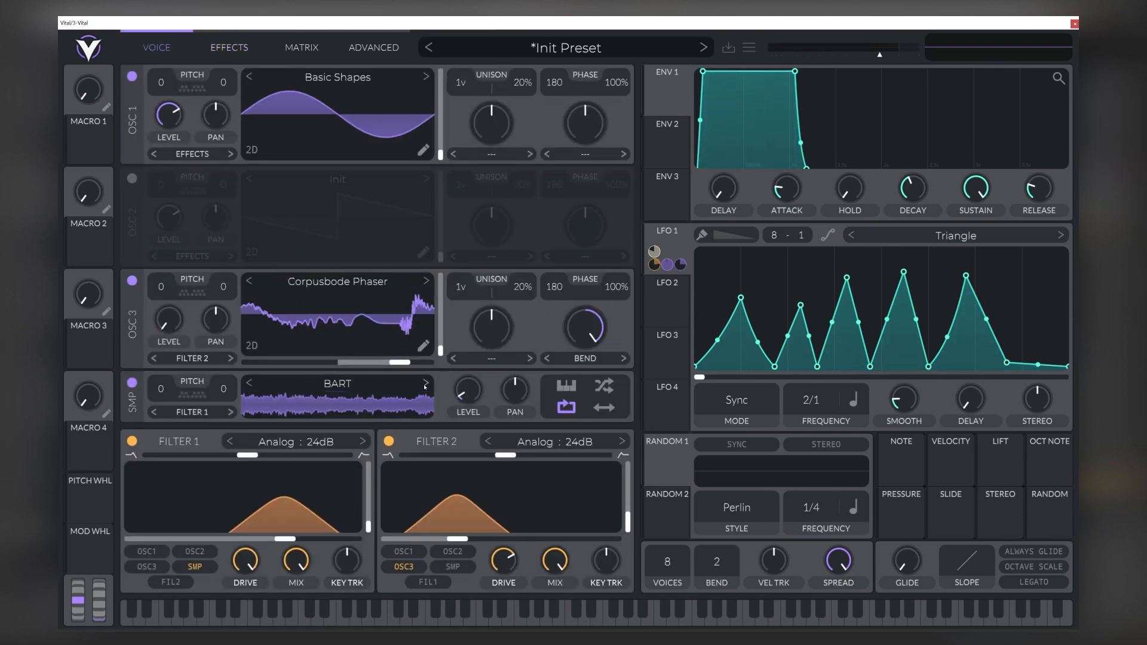
left_click(425, 385)
left_click(425, 385)
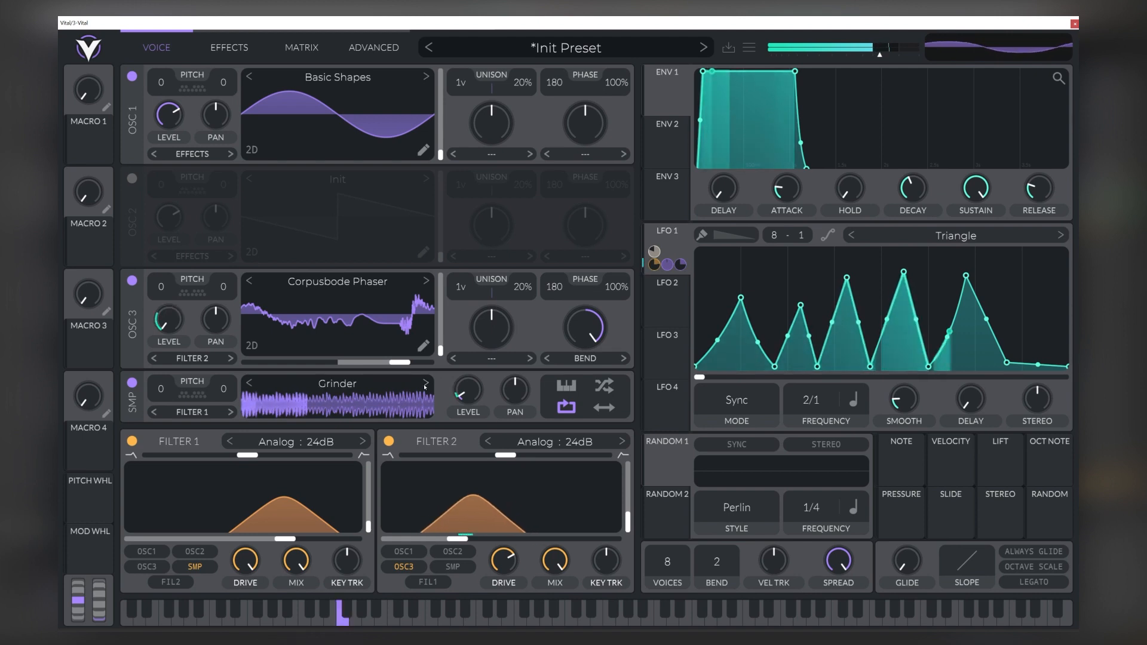
left_click(425, 385)
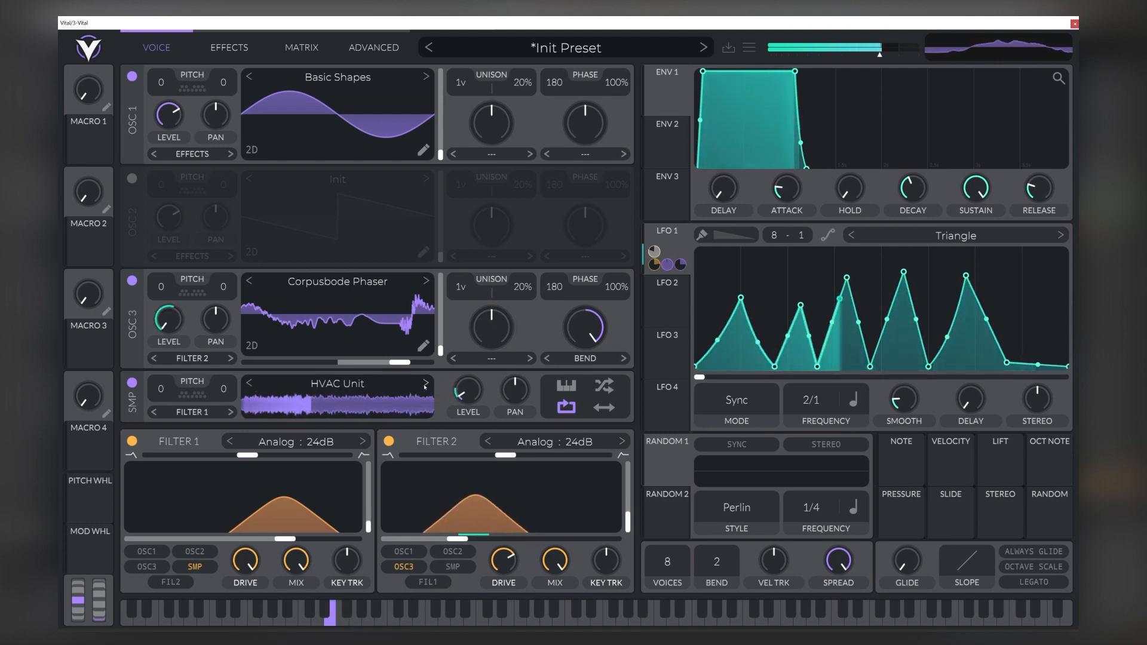
left_click(425, 385)
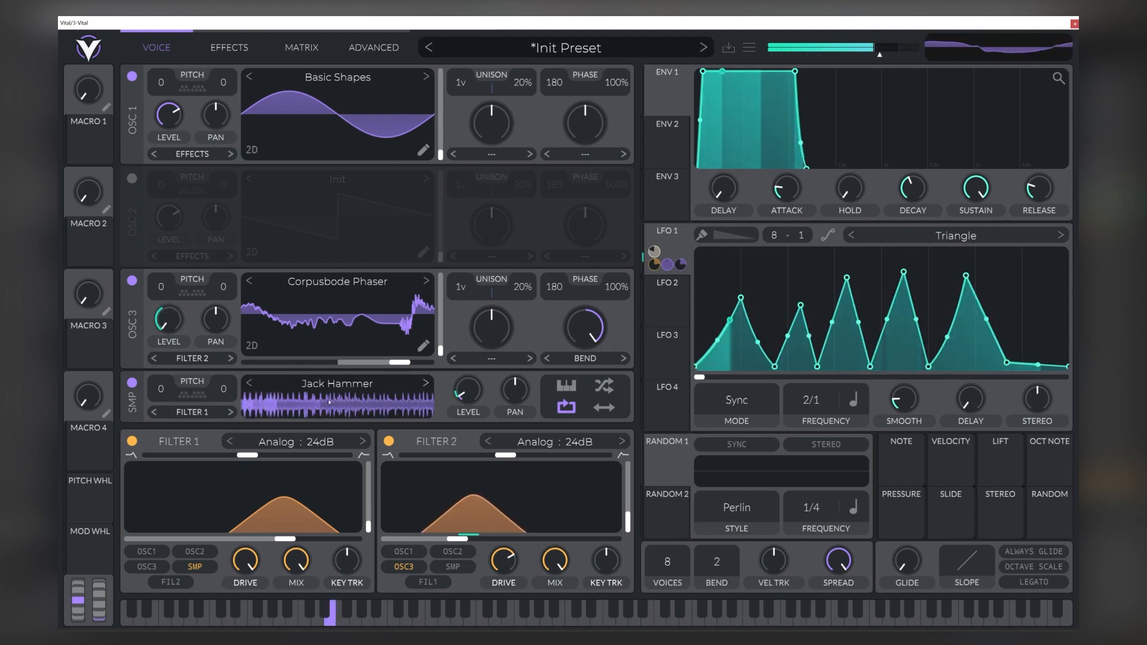
left_click_drag(162, 389, 168, 330)
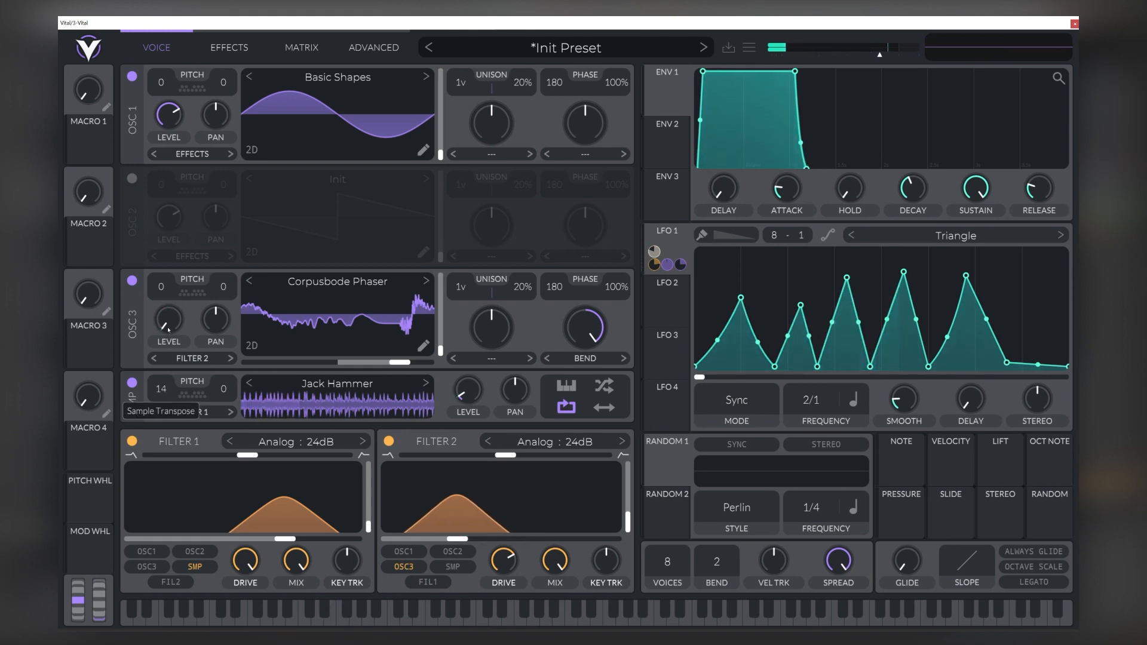
left_click_drag(185, 285, 211, 399)
- Load the White Noise sample back into the sampler and set its base level to about 0.001
left_click(375, 385)
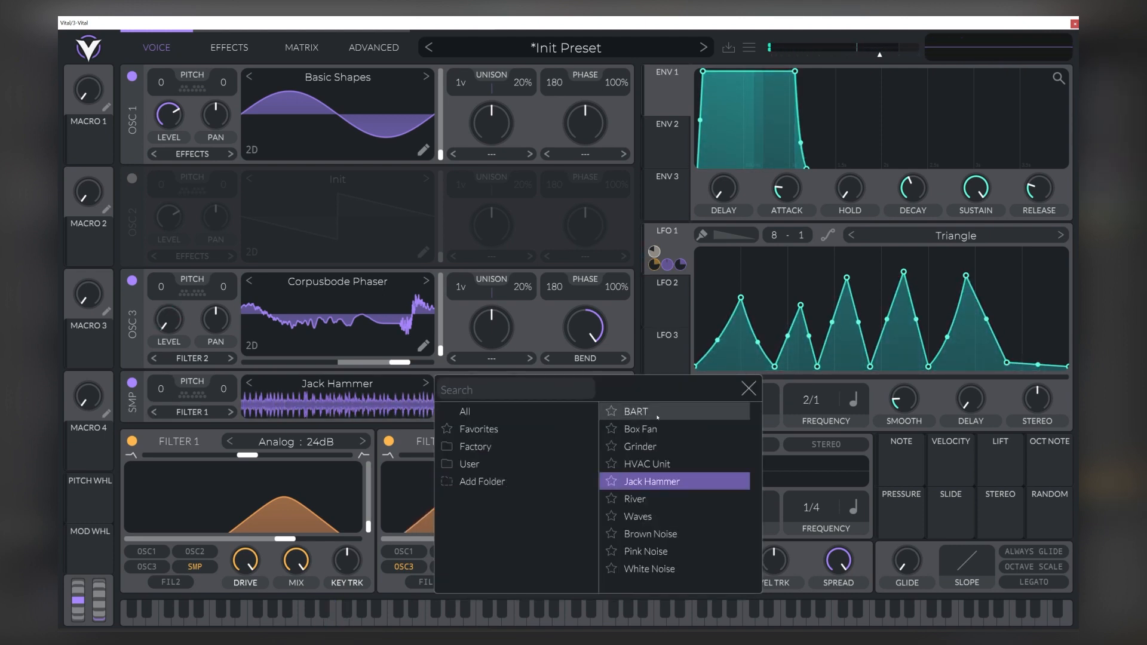
left_click(652, 569)
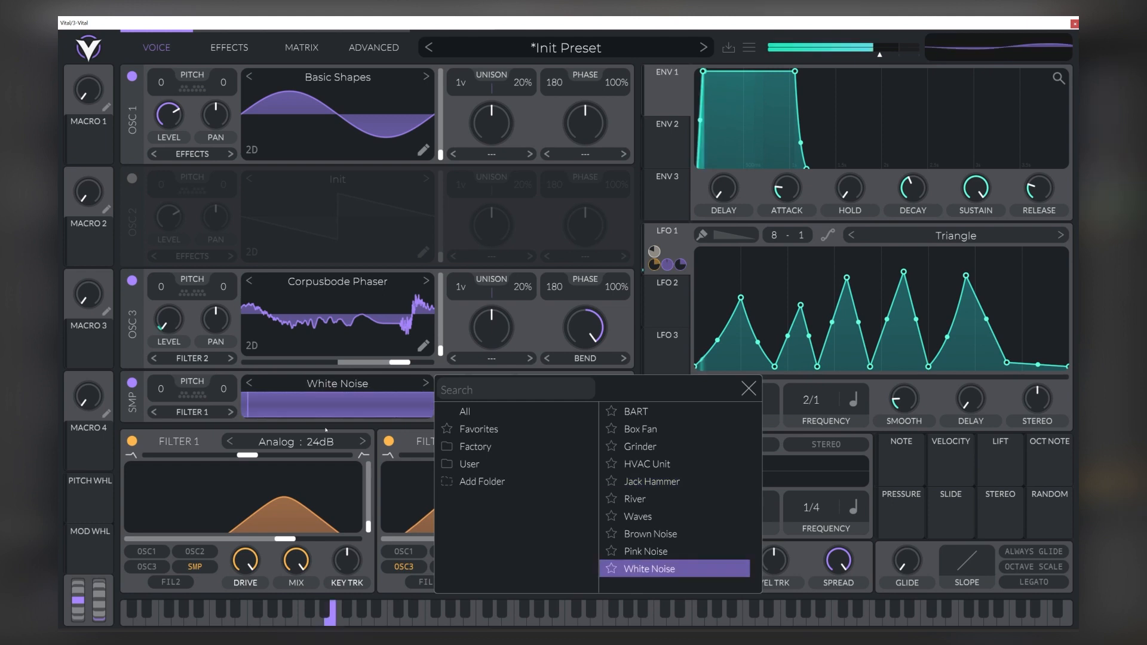
left_click(326, 429)
left_click_drag(474, 405, 475, 400)
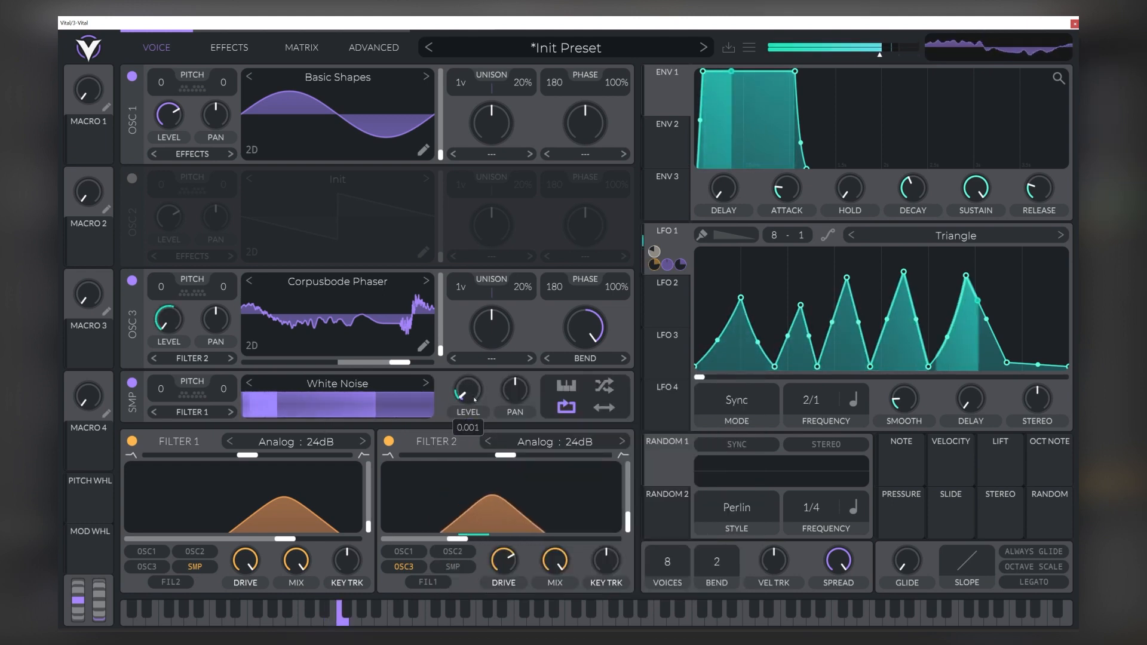
- Switch to Ableton Live and add an EQ Eight after Vital in the device chain
key("space")
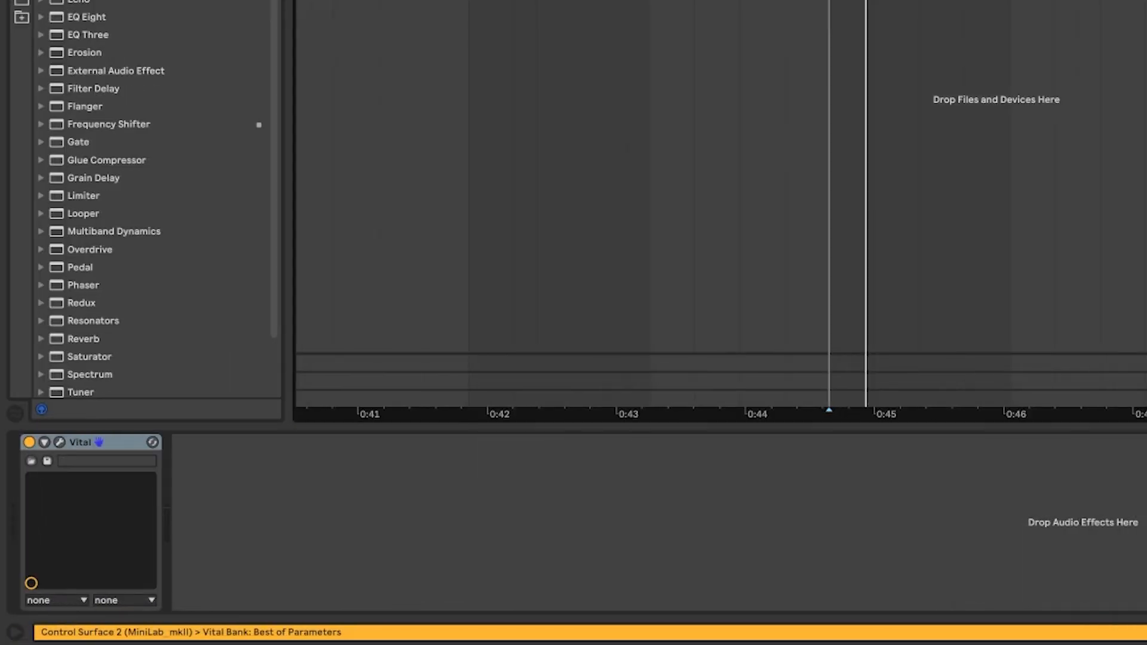
scroll(155, 204, "down", 3)
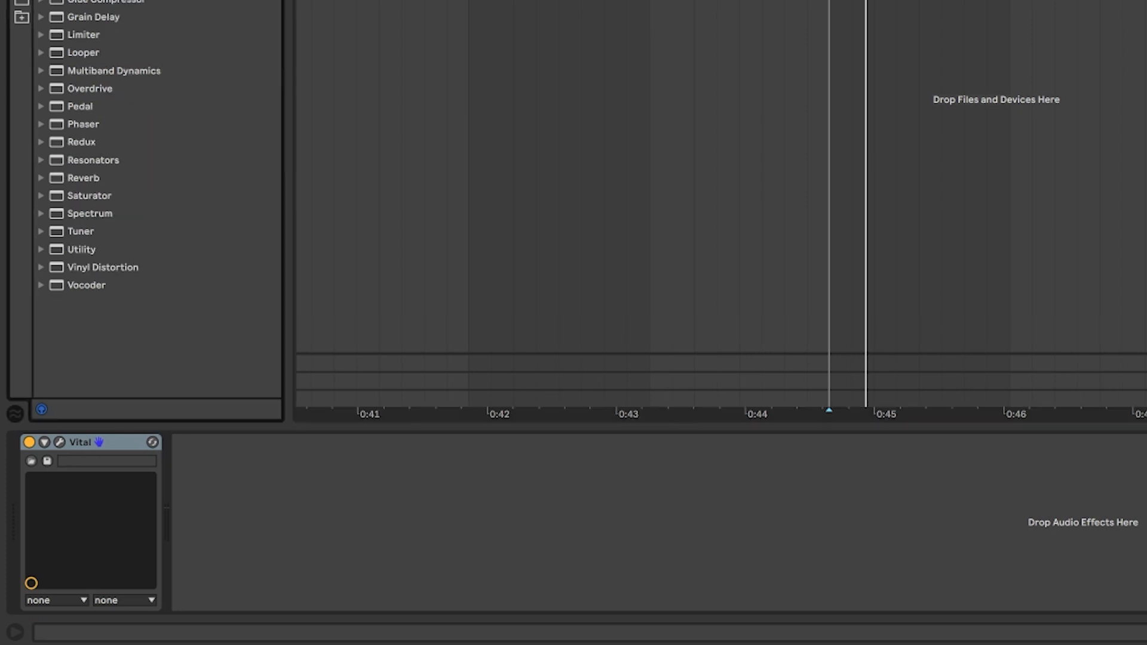
key("Return")
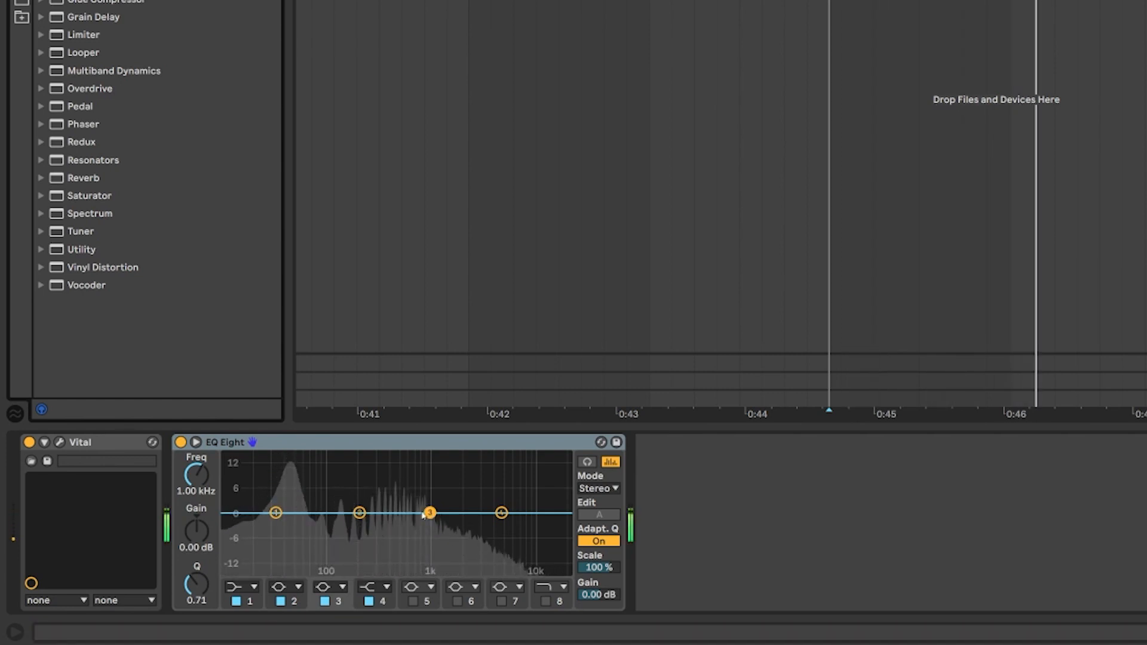
- Shape EQ Eight with a 5.58 dB boost at 539 Hz, a slight low-end lift, and a 10.3 dB high shelf at 3.67 kHz
left_click_drag(425, 514, 404, 500)
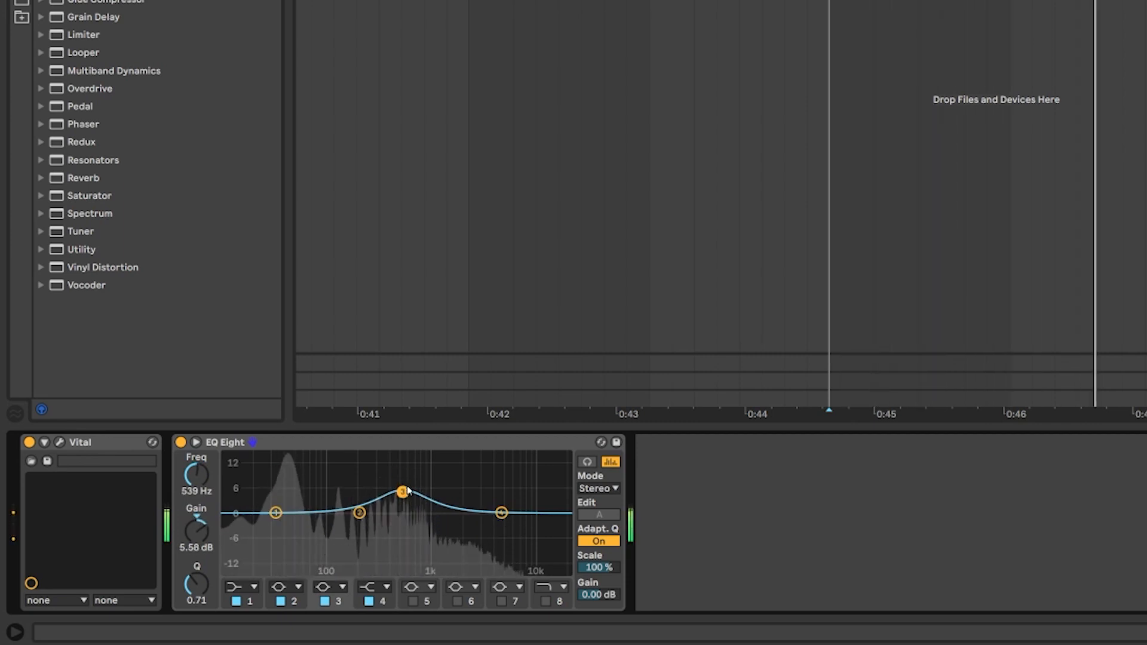
left_click_drag(359, 513, 285, 508)
left_click_drag(502, 513, 505, 503)
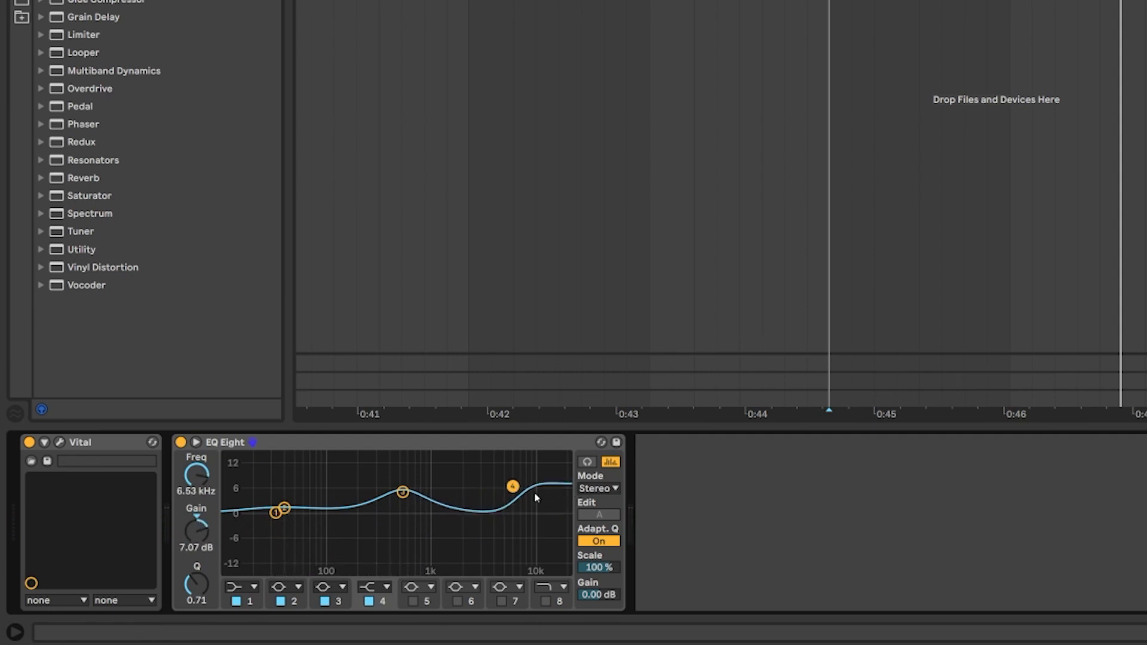
left_click_drag(524, 478, 487, 474)
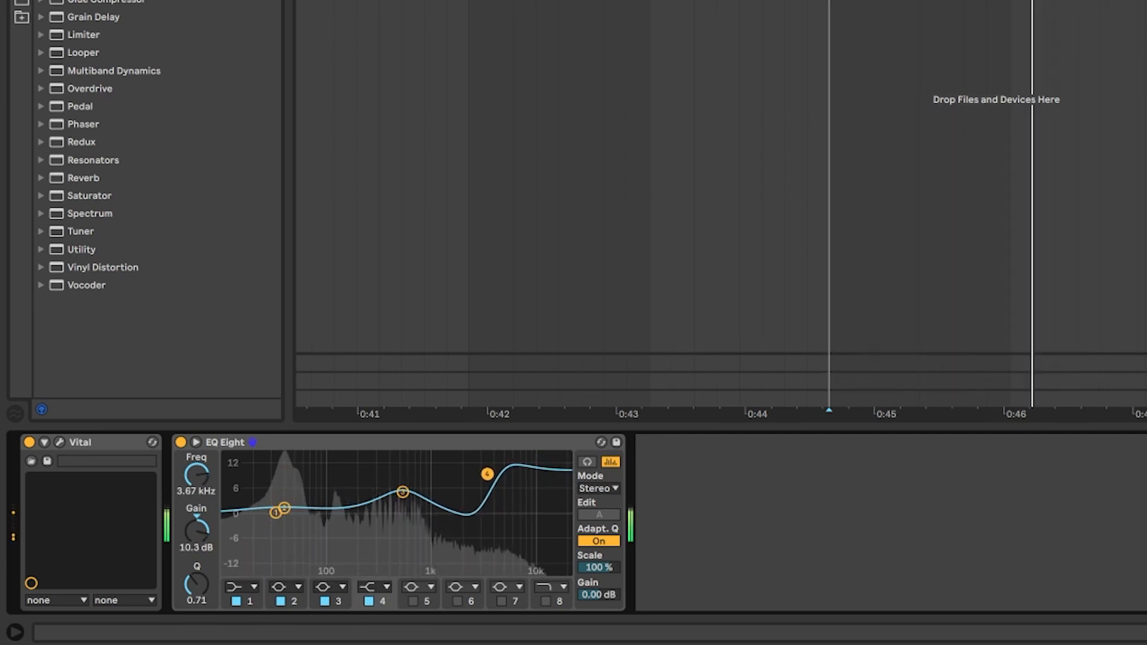
key("space")
- Add the OTT multiband preset after EQ Eight and set its output to 5.80 dB, time to 1000 % and amount to 29 %
left_click(41, 70)
double_click(89, 196)
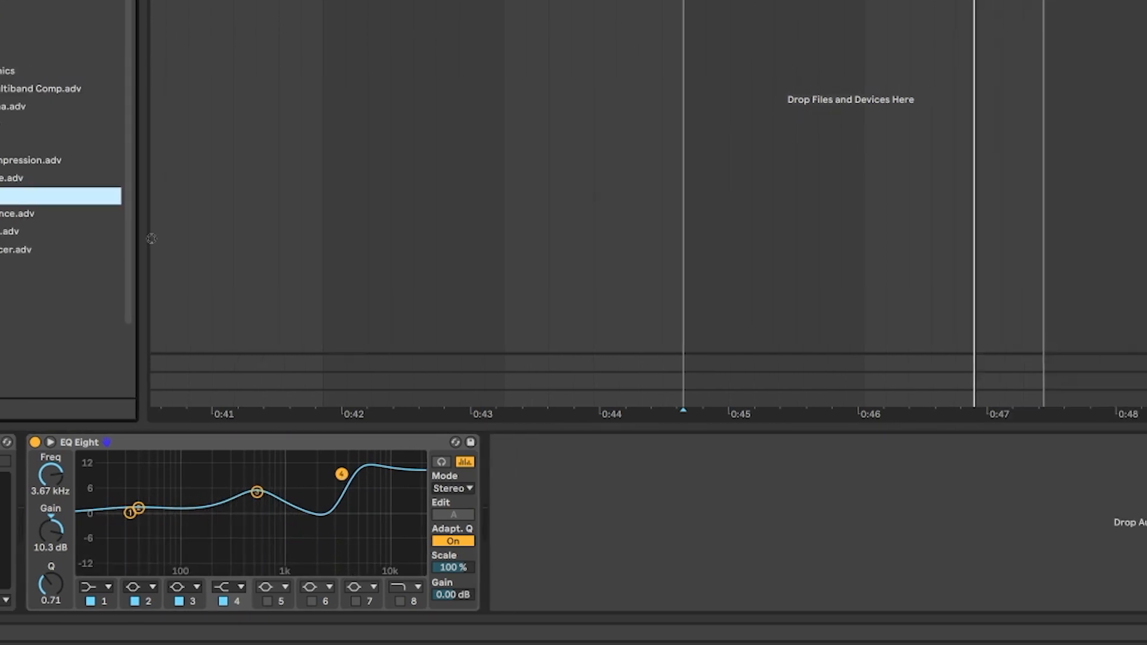
left_click_drag(441, 583, 442, 595)
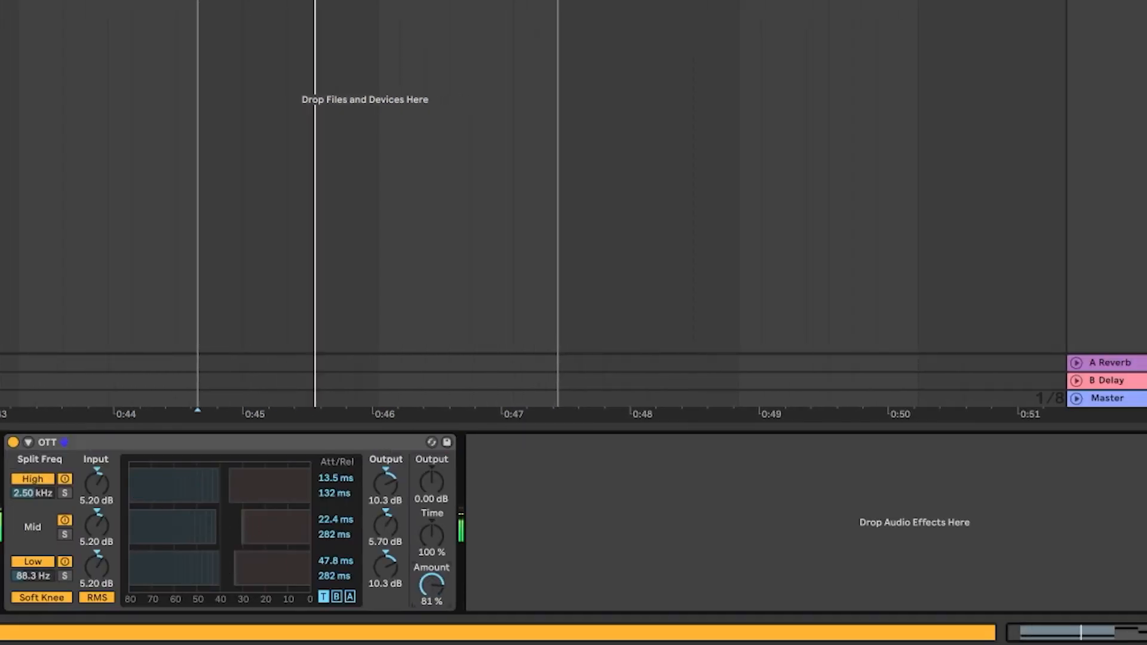
left_click_drag(432, 499, 431, 480)
key("space")
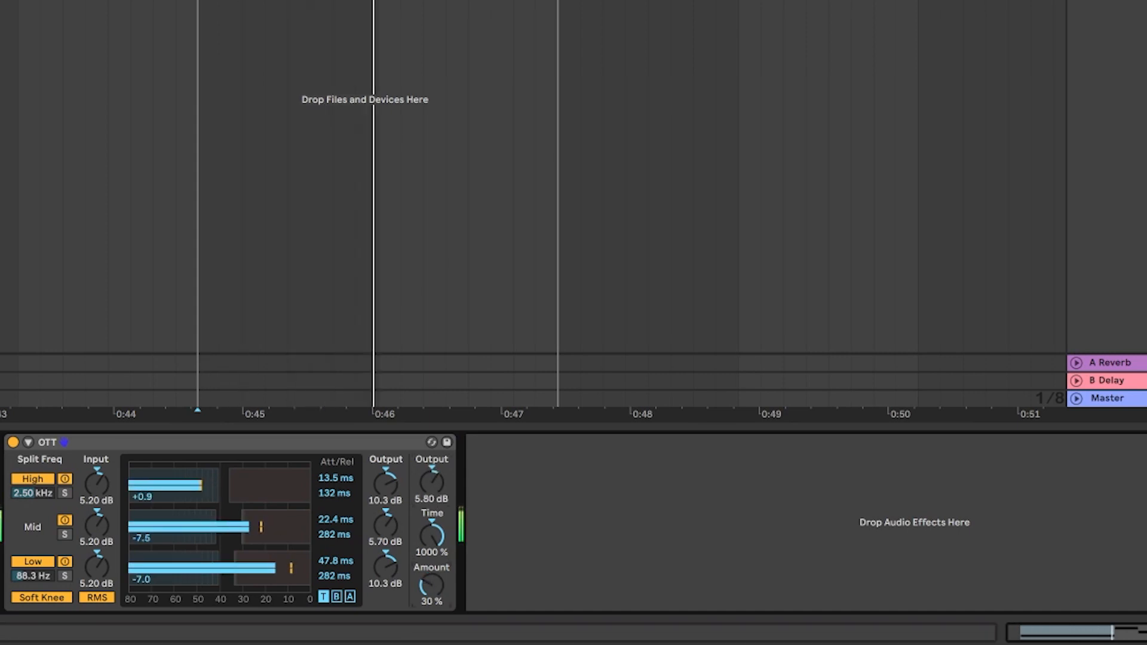
left_click_drag(431, 587, 431, 587)
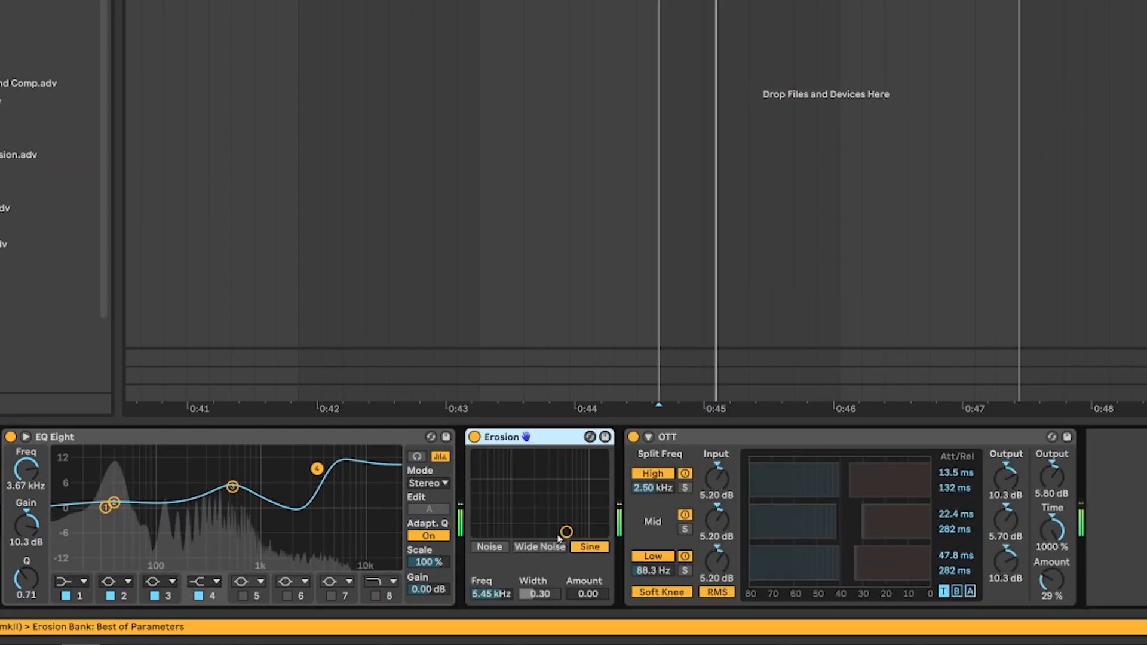
- Set the Erosion between EQ Eight and OTT to Wide Noise at 1.04 kHz with an amount of 40.7
left_click(560, 547)
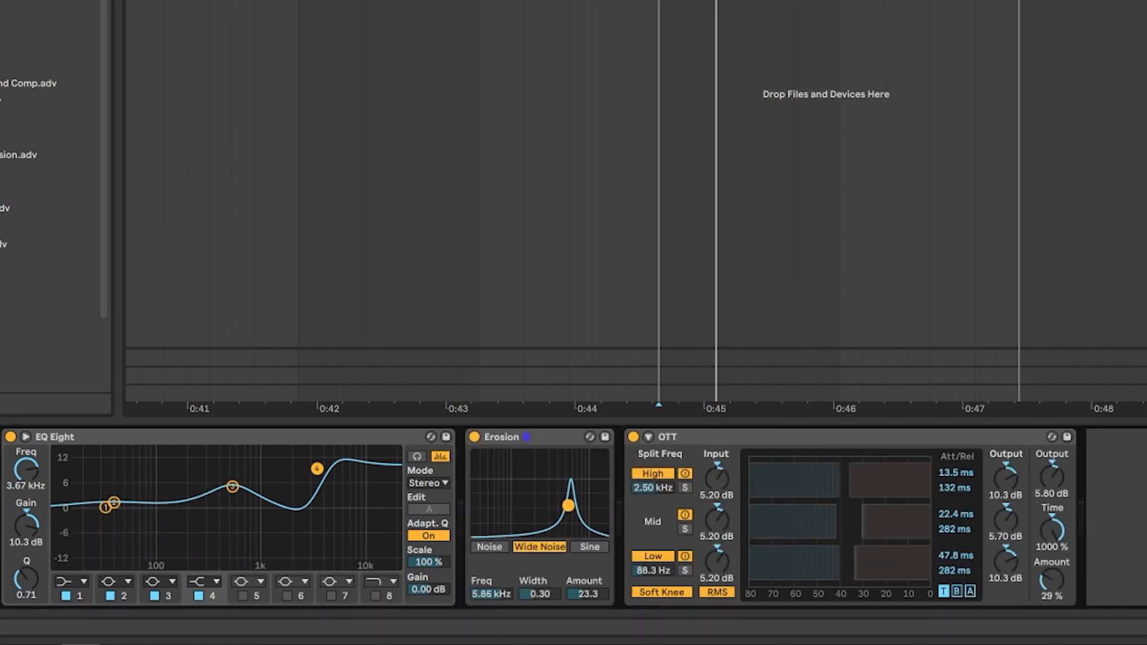
key("space")
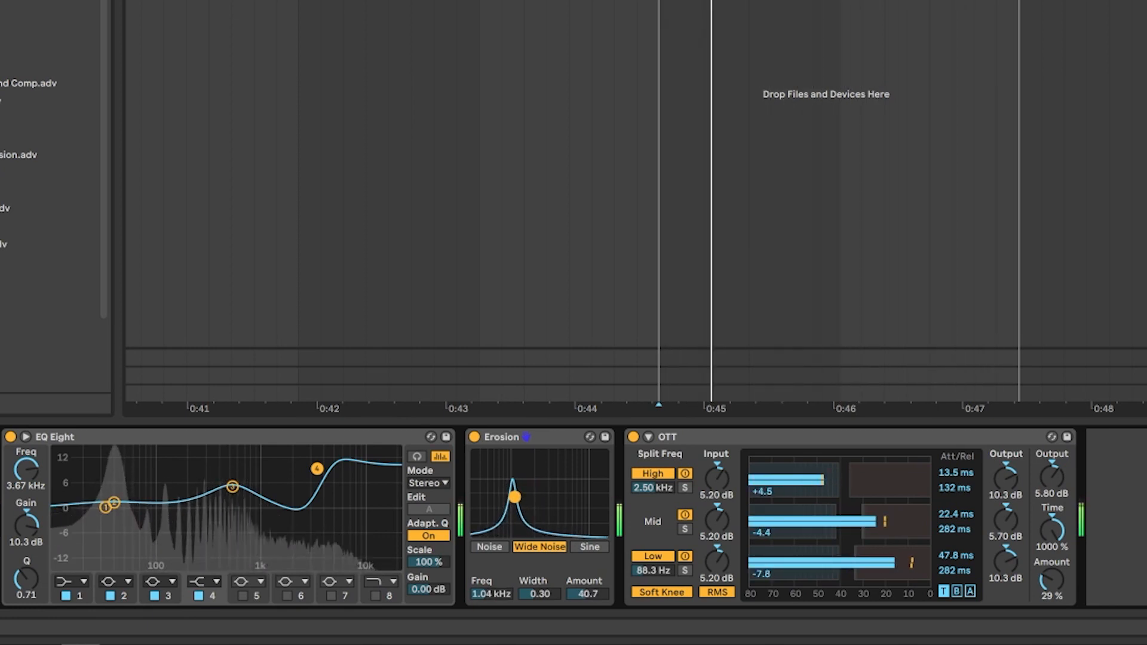
key("space")
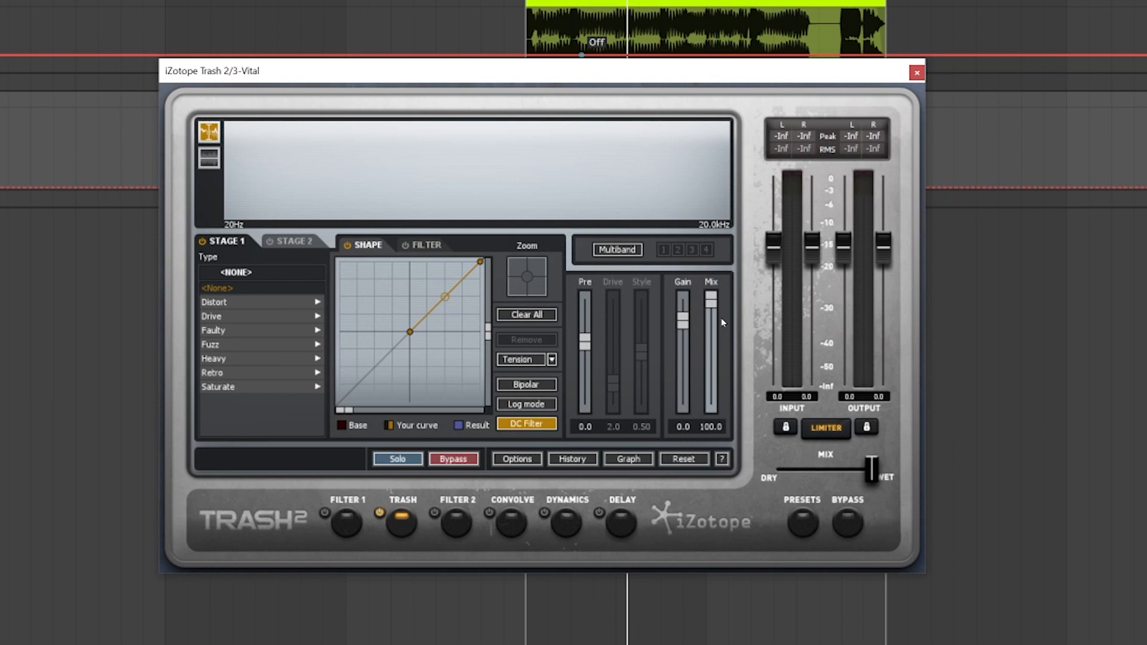
- Enable Multiband in iZotope Trash 2 and set the band crossovers to 1.00 kHz and 6.33 kHz
left_click(621, 254)
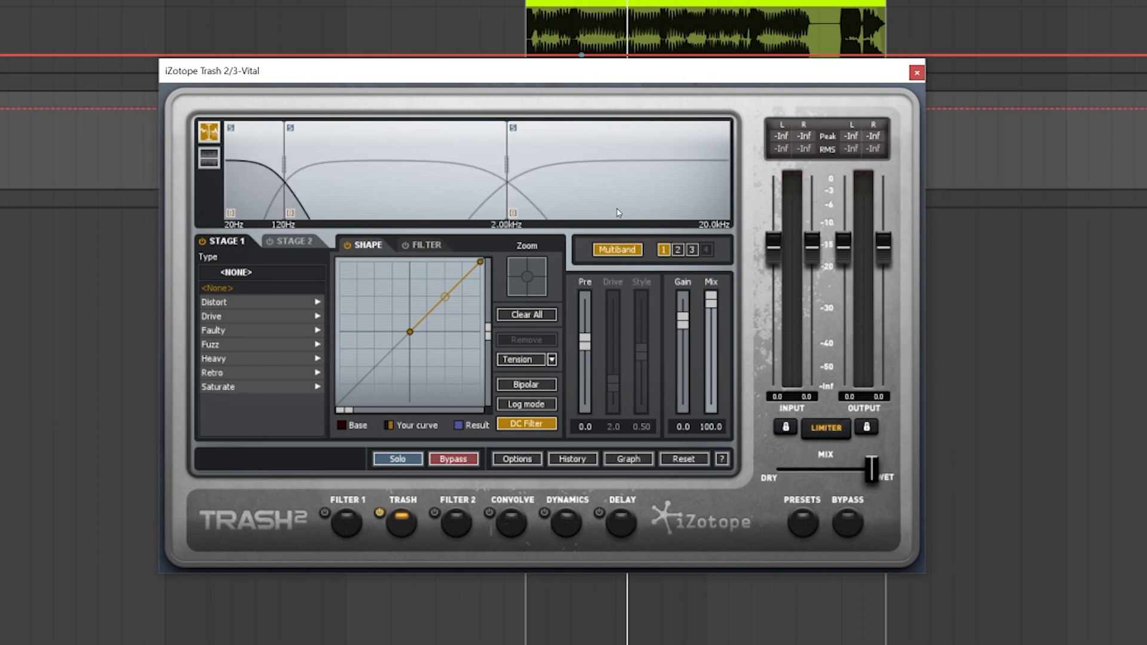
left_click_drag(284, 169, 407, 168)
left_click(623, 172)
key("space")
left_click_drag(507, 166, 617, 167)
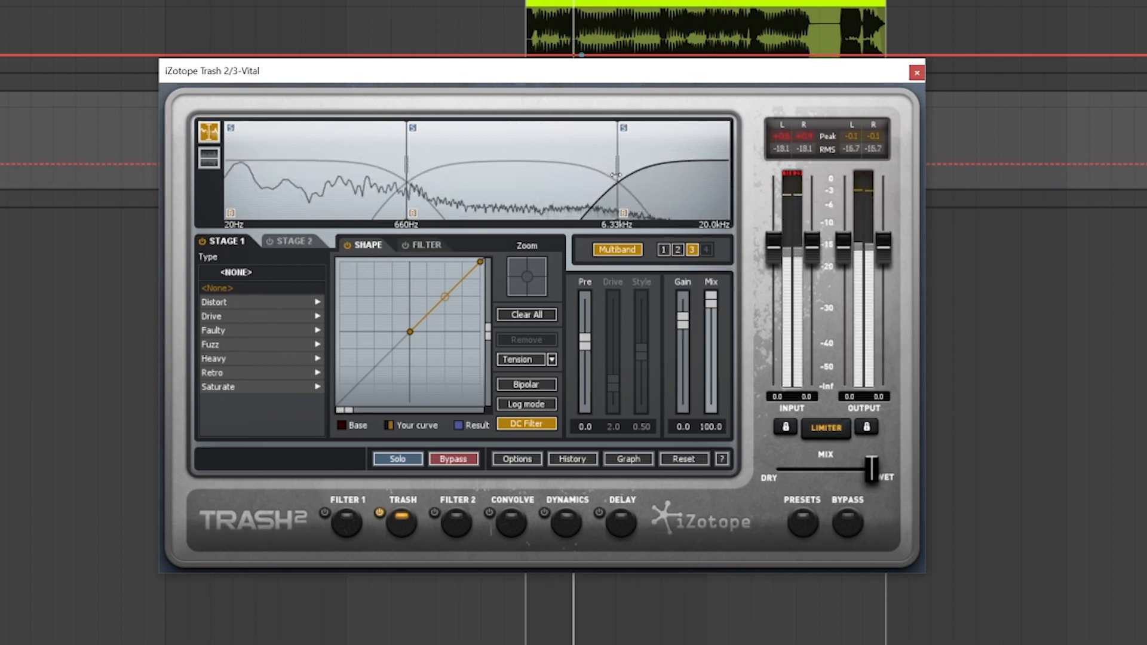
left_click(468, 194)
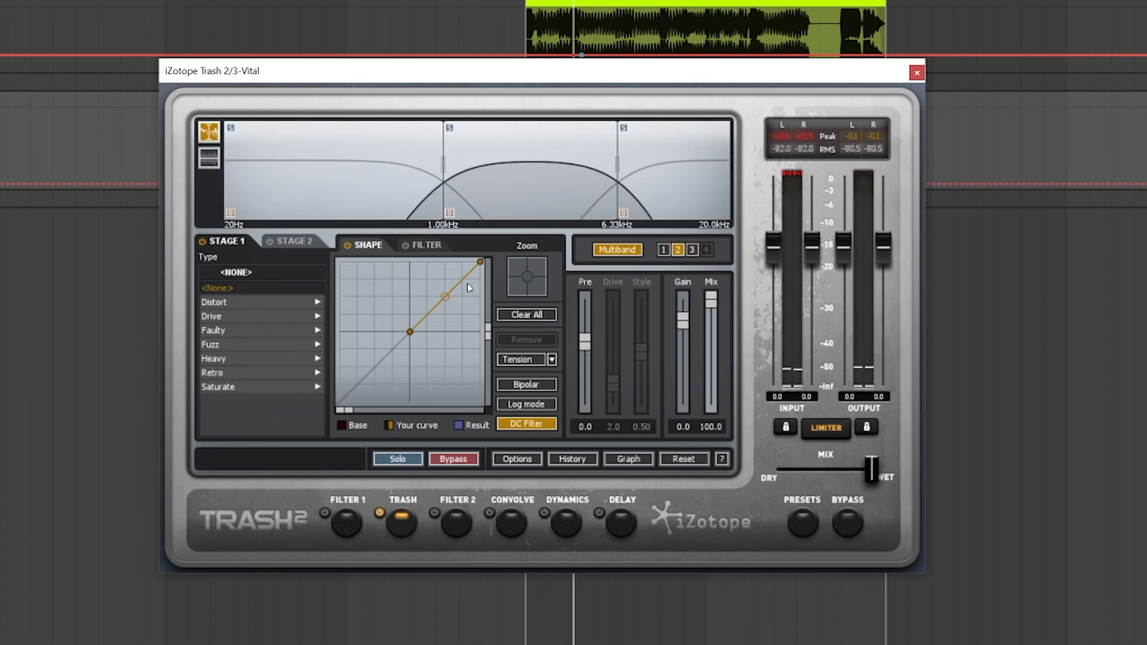
- Bend the middle band's waveshaping curve downward during playback
key("space")
left_click_drag(445, 332, 446, 320)
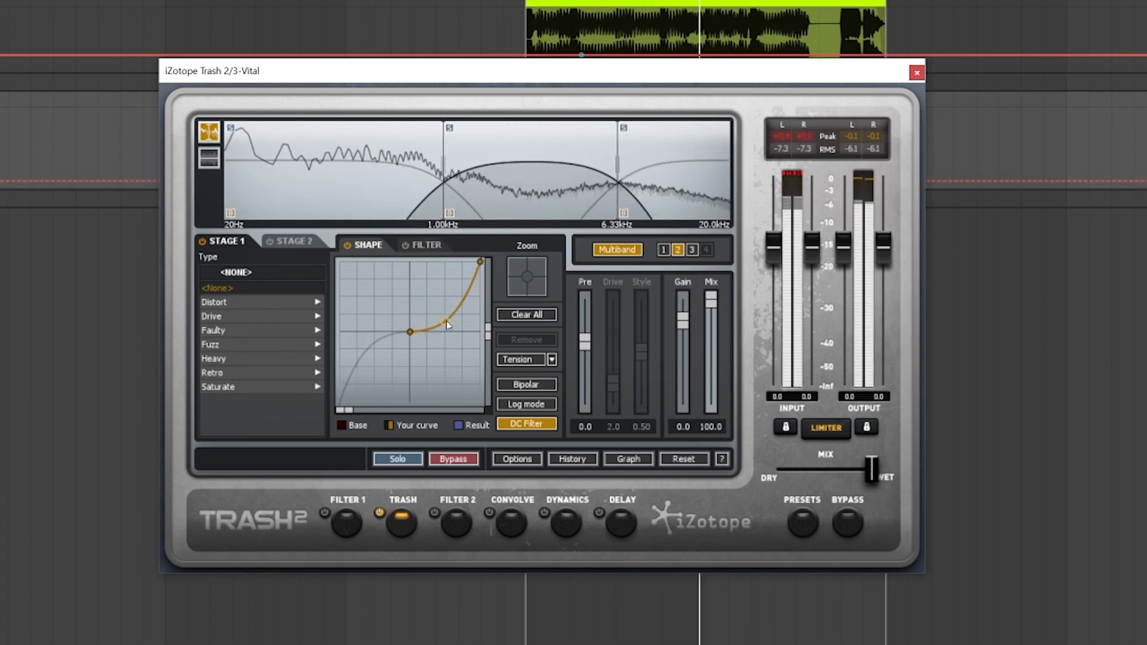
key("space")
- Apply Tape Saturation to the high band, bend its shape curve steeply upward, and cut its gain to about -26.2
left_click(644, 178)
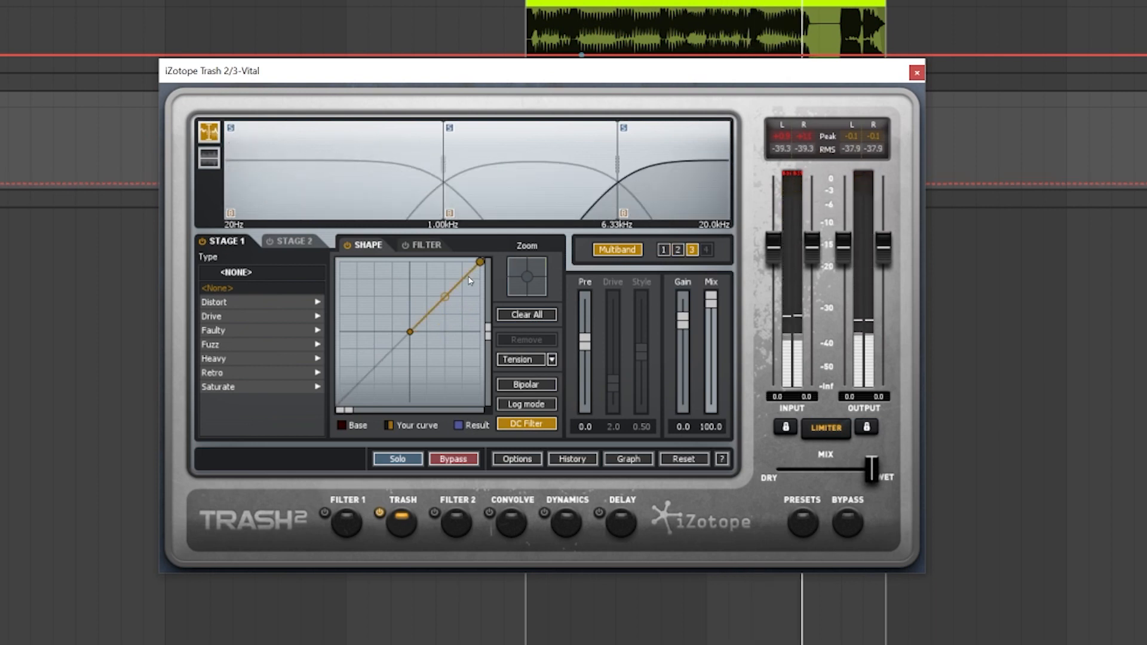
left_click(237, 385)
left_click(239, 387)
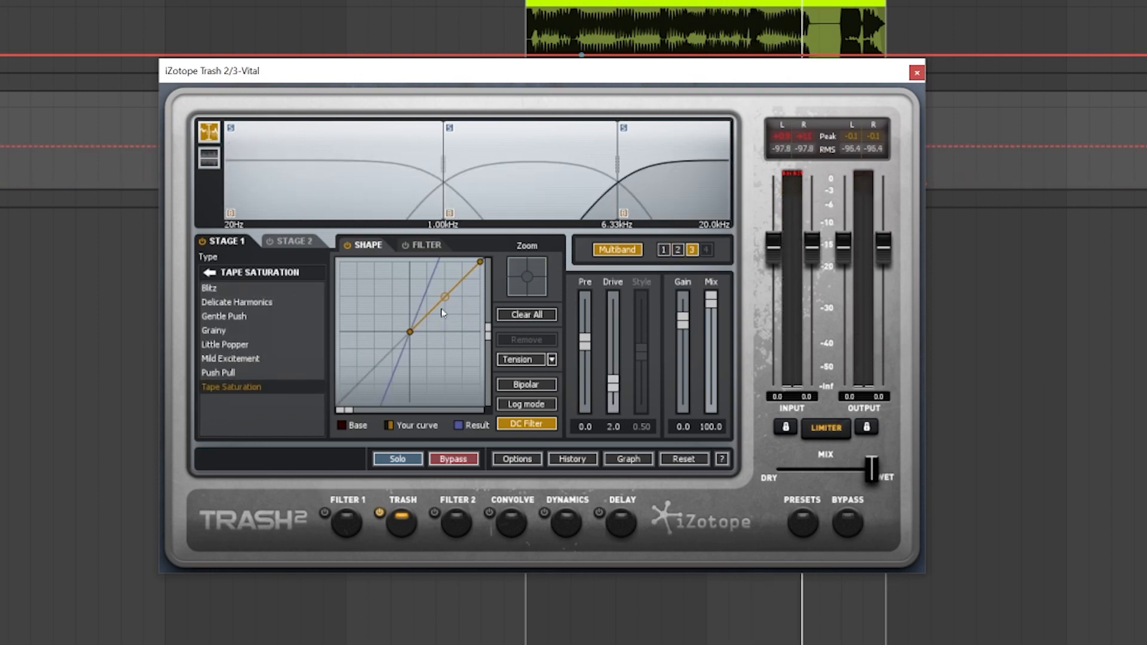
key("space")
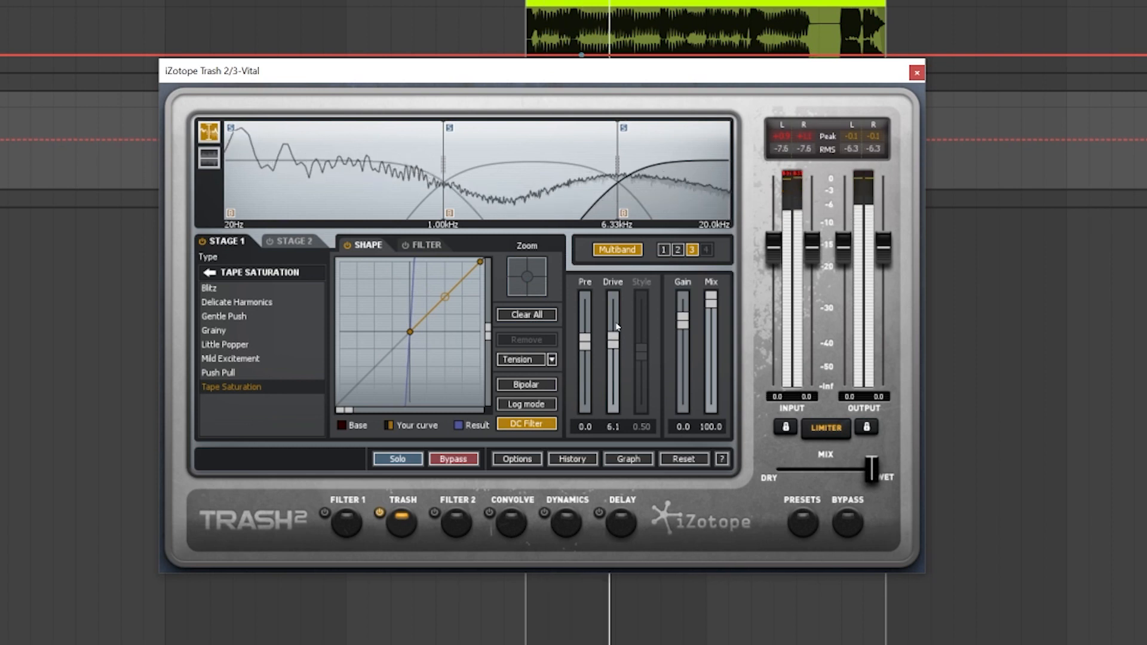
left_click_drag(619, 345, 683, 379)
- Lower the upper crossover to 1.72 kHz and set the high band's gain to -25.8 and drive to 8.4
mouse_move(624, 152)
left_mouse_down()
mouse_move(467, 151)
mouse_move(489, 155)
left_mouse_up()
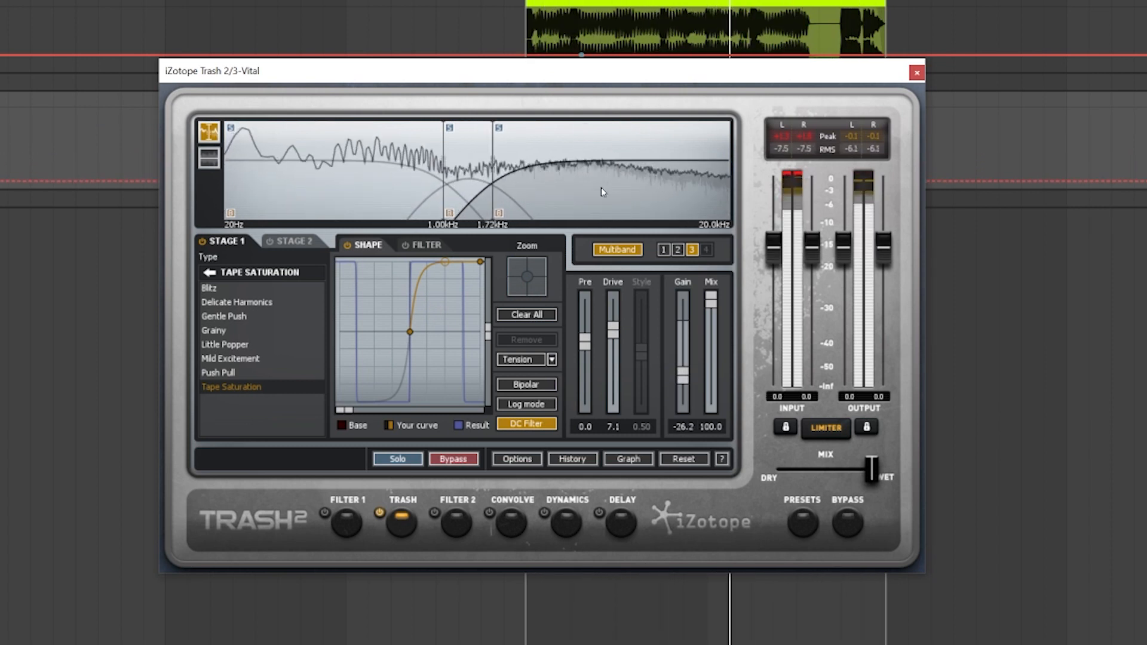
mouse_move(682, 376)
left_mouse_down()
mouse_move(684, 362)
mouse_move(683, 375)
left_mouse_up()
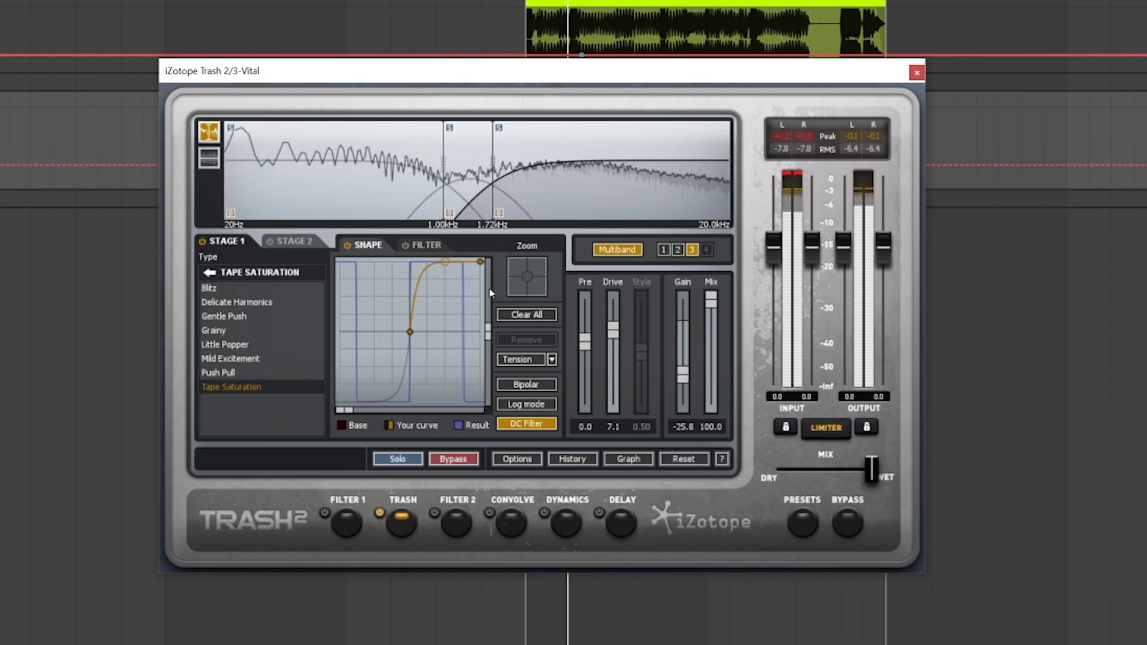
left_click_drag(614, 329, 618, 317)
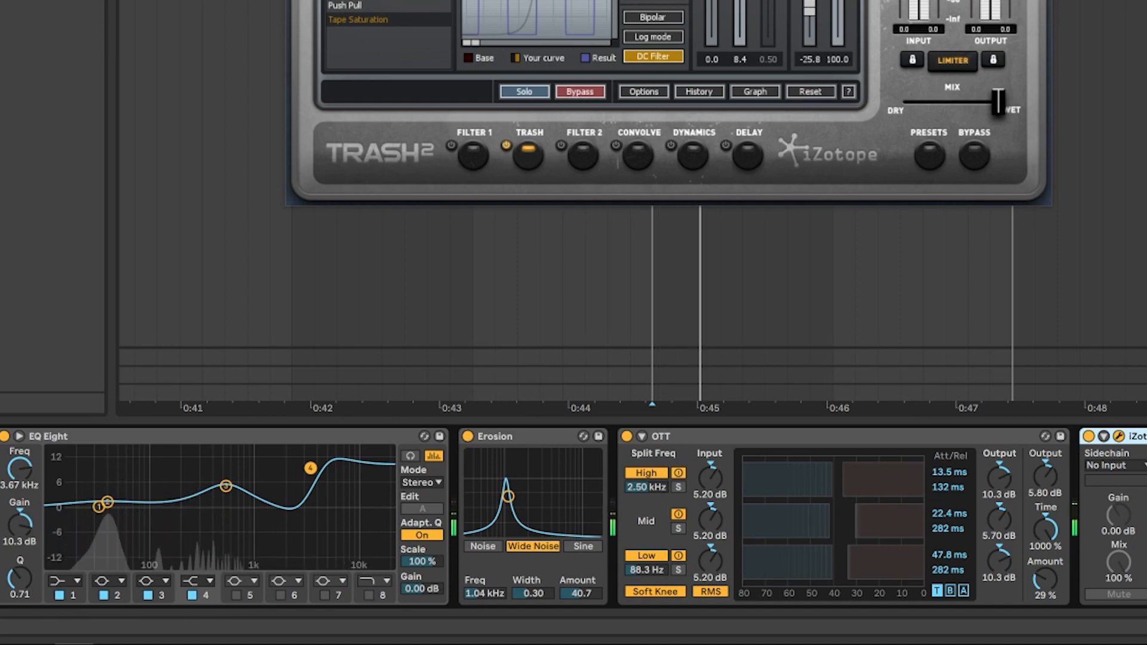
- Switch to Vital, disable the White Noise sampler, and set oscillator 3's distortion phase to 320.6 and level to about 0.034
key("alt+Tab")
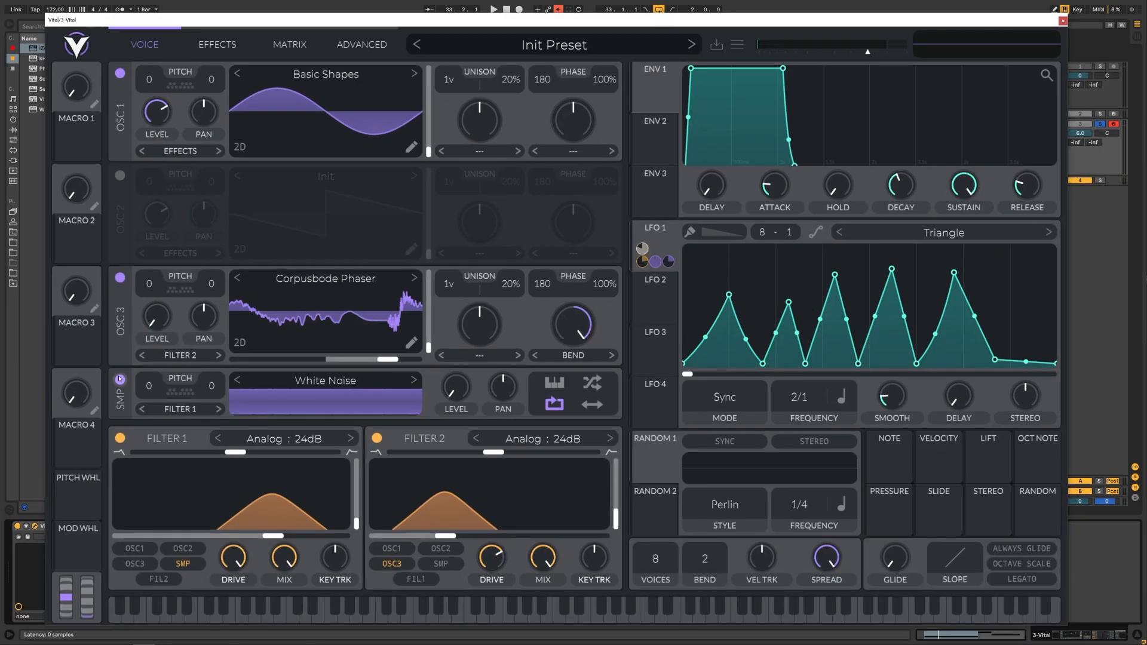
left_click(120, 379)
key("space")
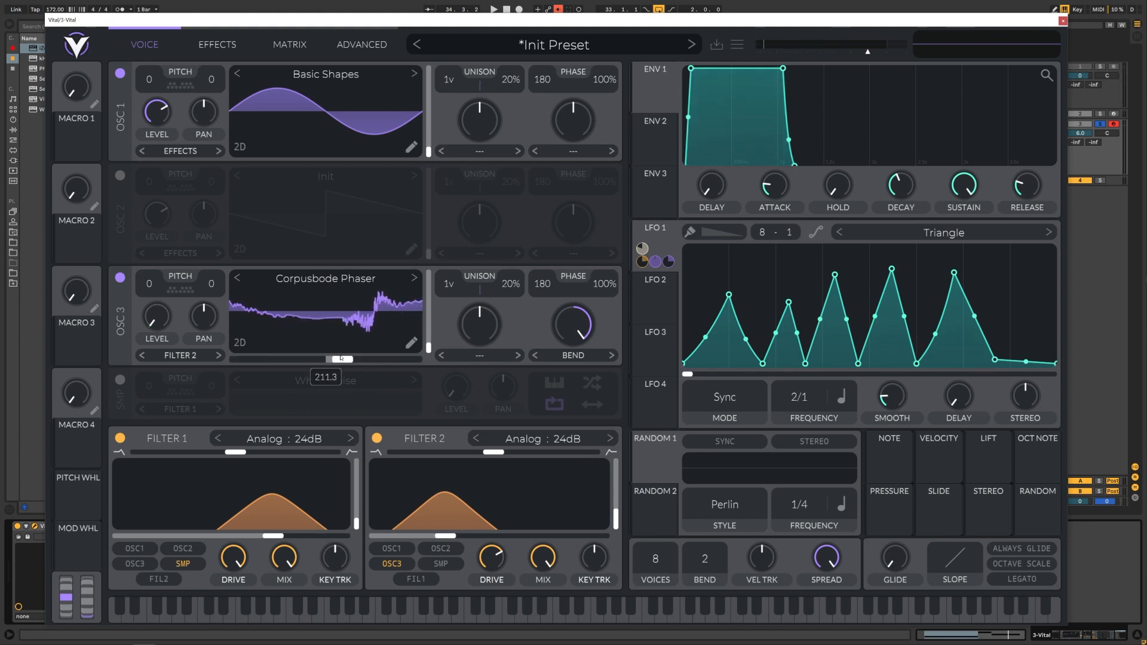
left_click_drag(341, 358, 403, 345)
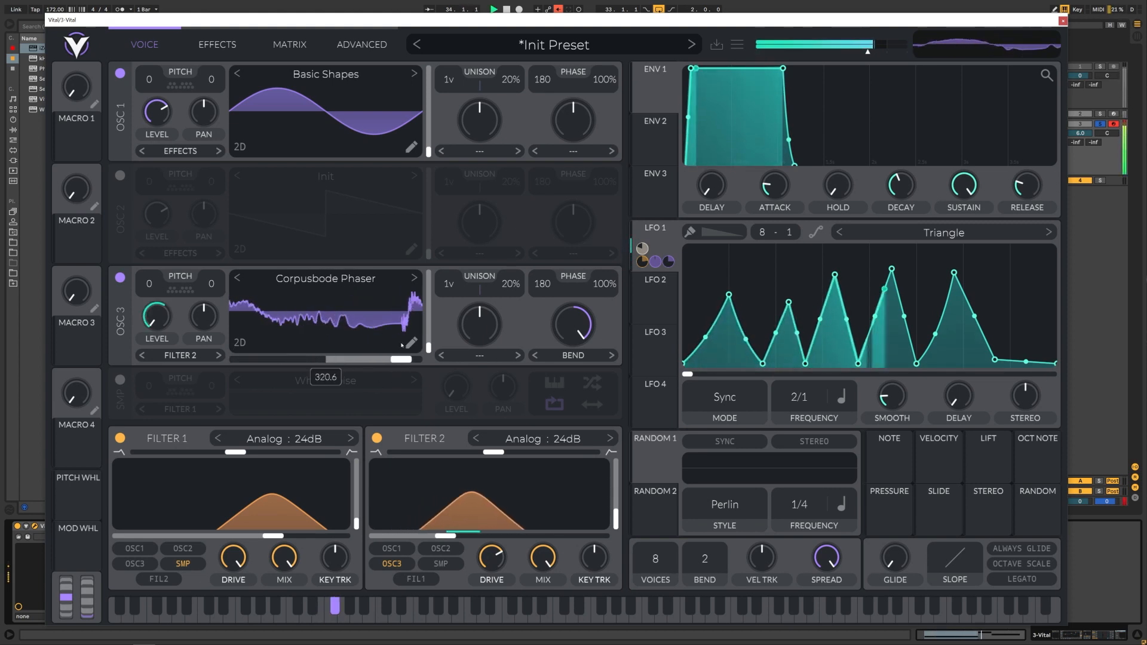
left_click_drag(162, 322, 166, 311)
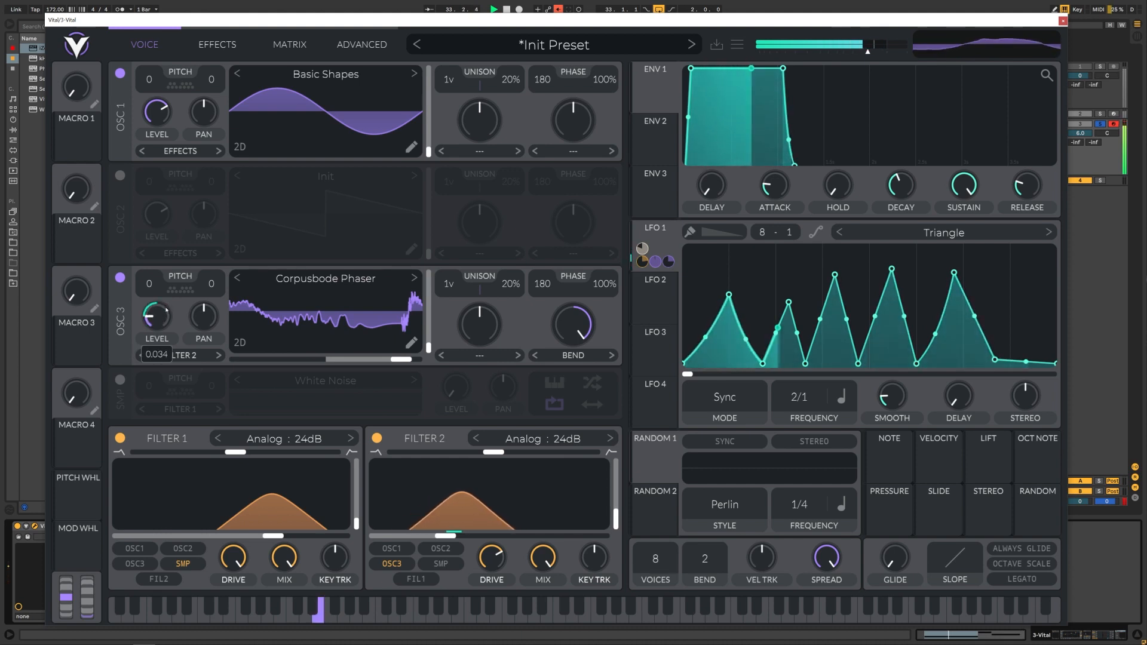
- Reshape LFO 1 by shifting the first peak slightly later and lower and the second peak slightly earlier and lower
mouse_move(729, 295)
left_mouse_down()
mouse_move(705, 294)
mouse_move(749, 293)
left_mouse_up()
left_click_drag(715, 337, 715, 343)
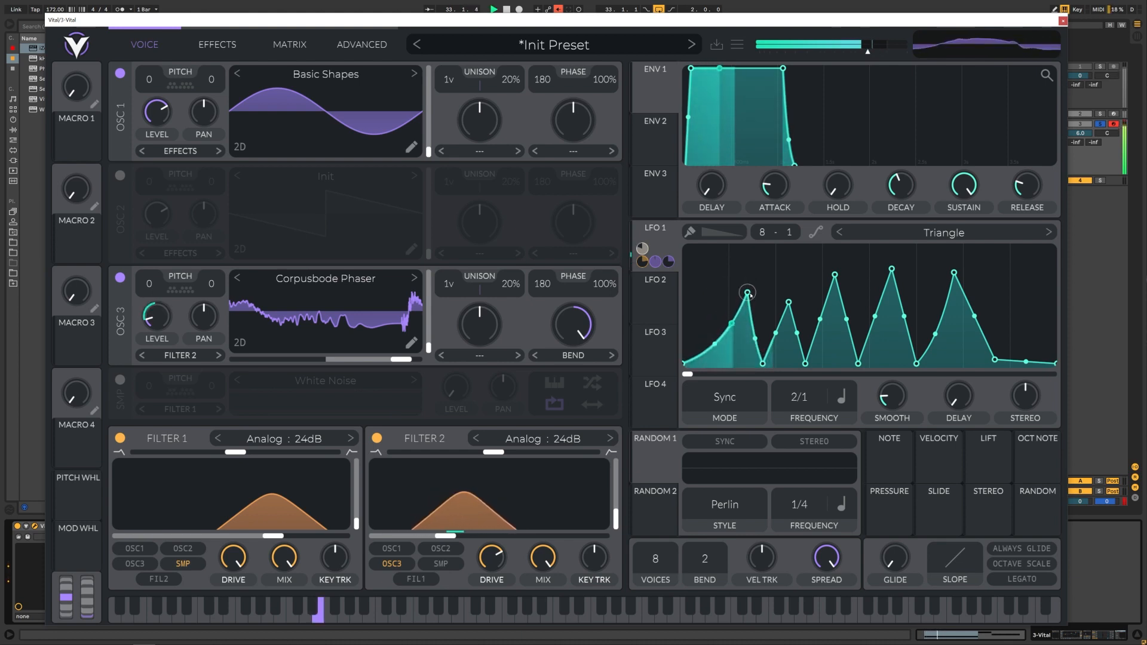
left_click_drag(748, 293, 786, 314)
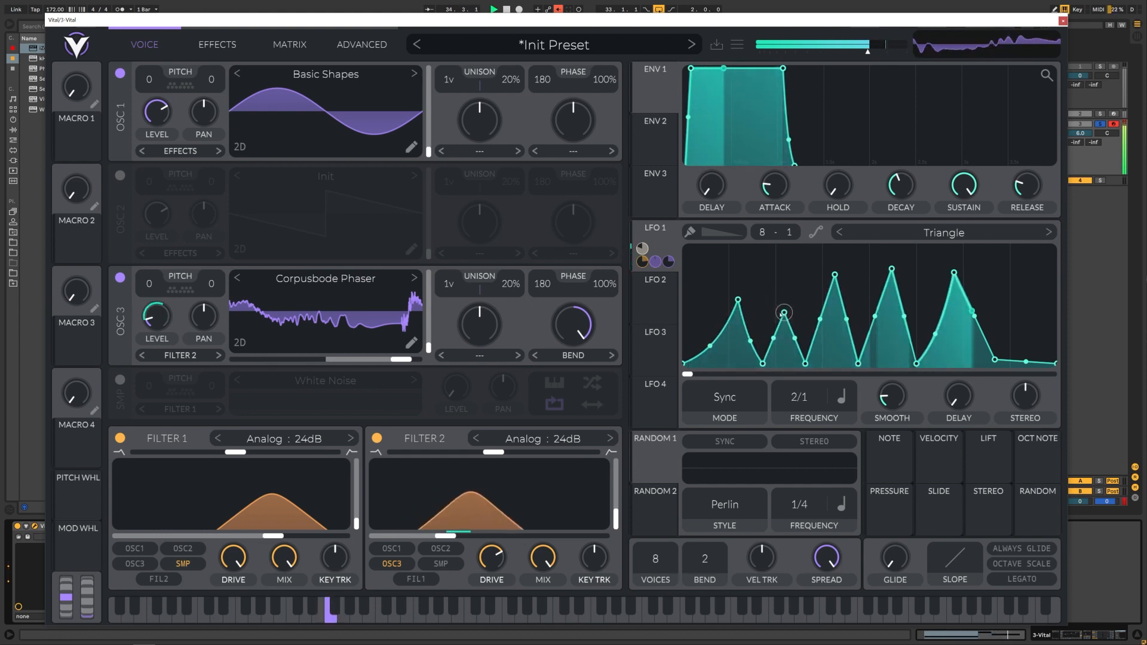
key("space")
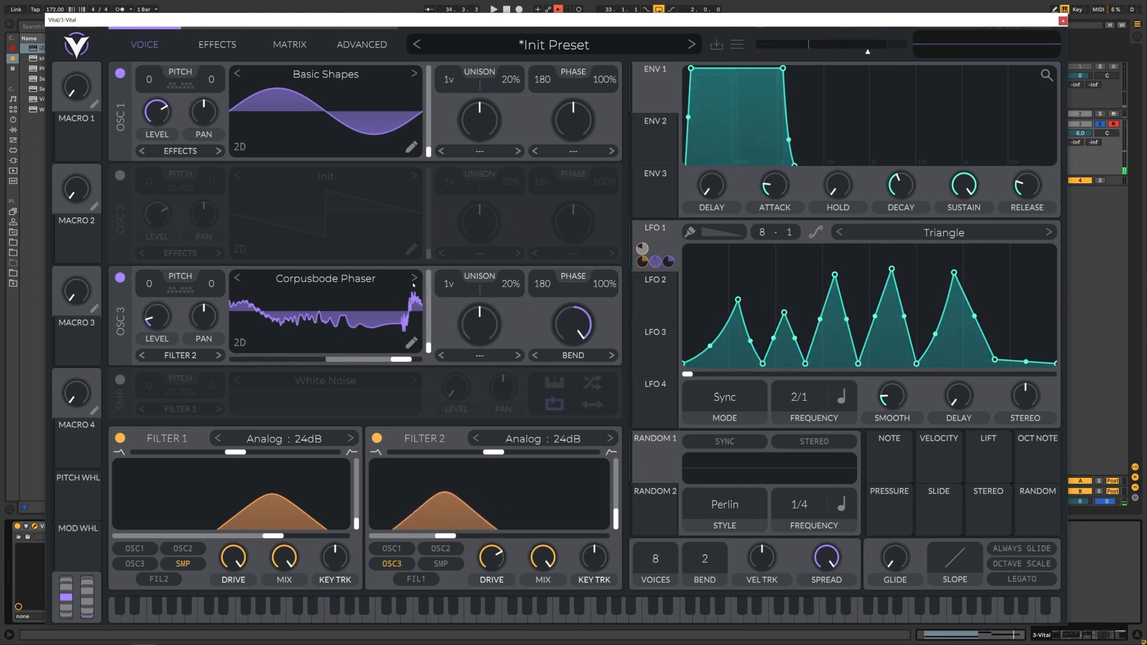
- Audition Wavetable 1, Granular Upgrade and Hollow Distorted FM in oscillator 3 and raise its wavetable frame position to around the middle
left_click(414, 280)
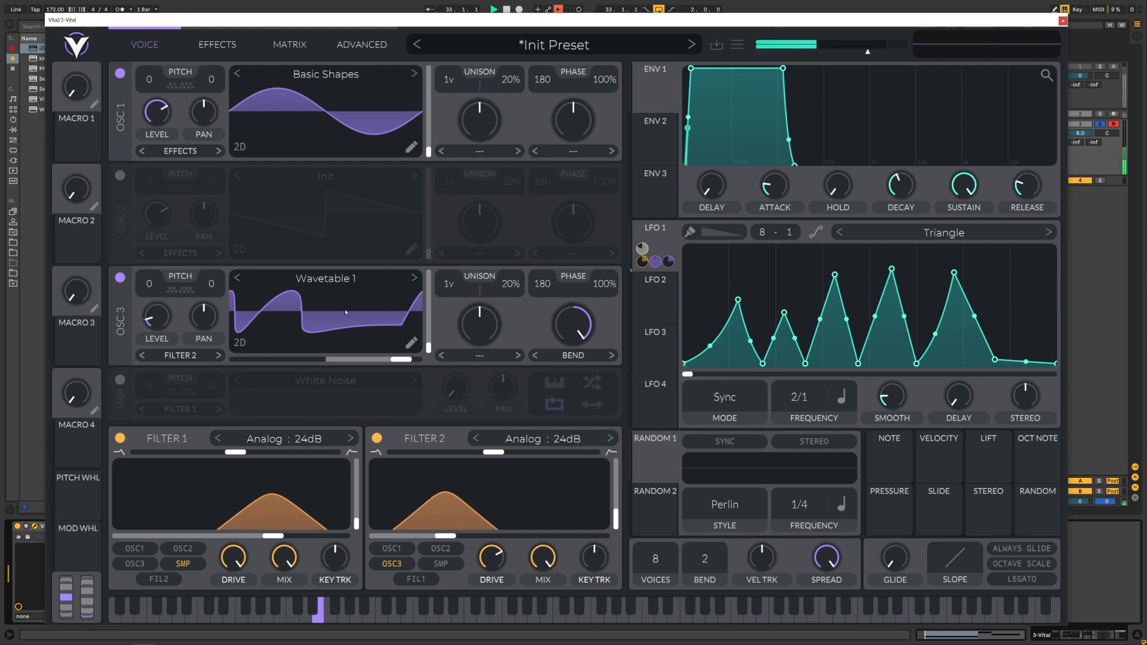
key("space")
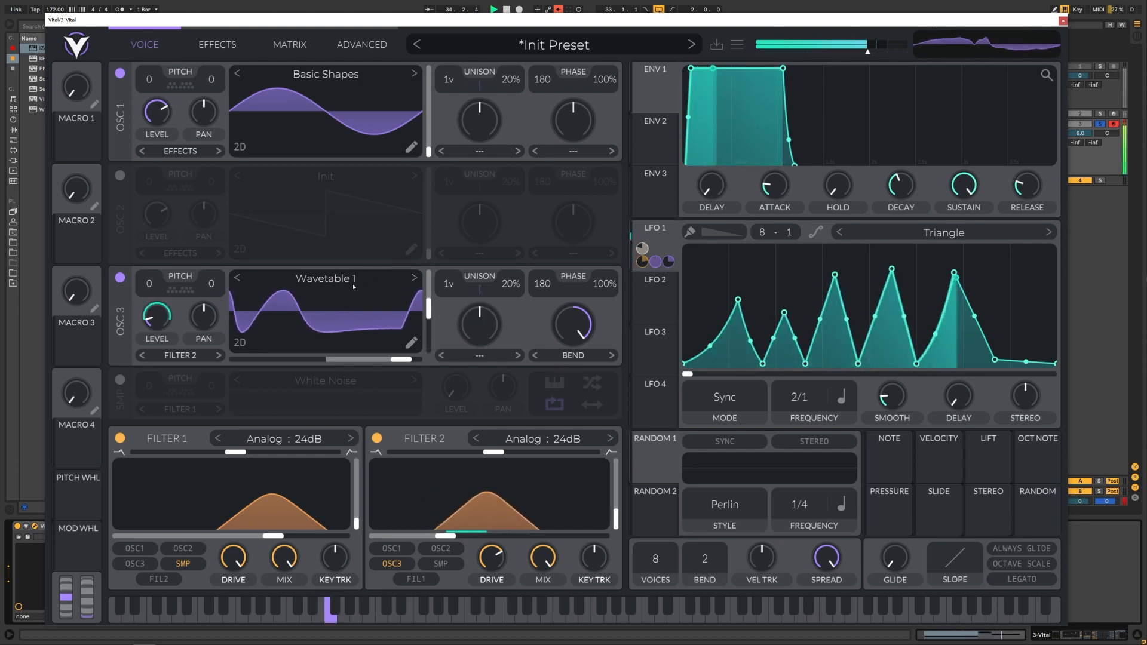
left_click(354, 288)
left_click(735, 445)
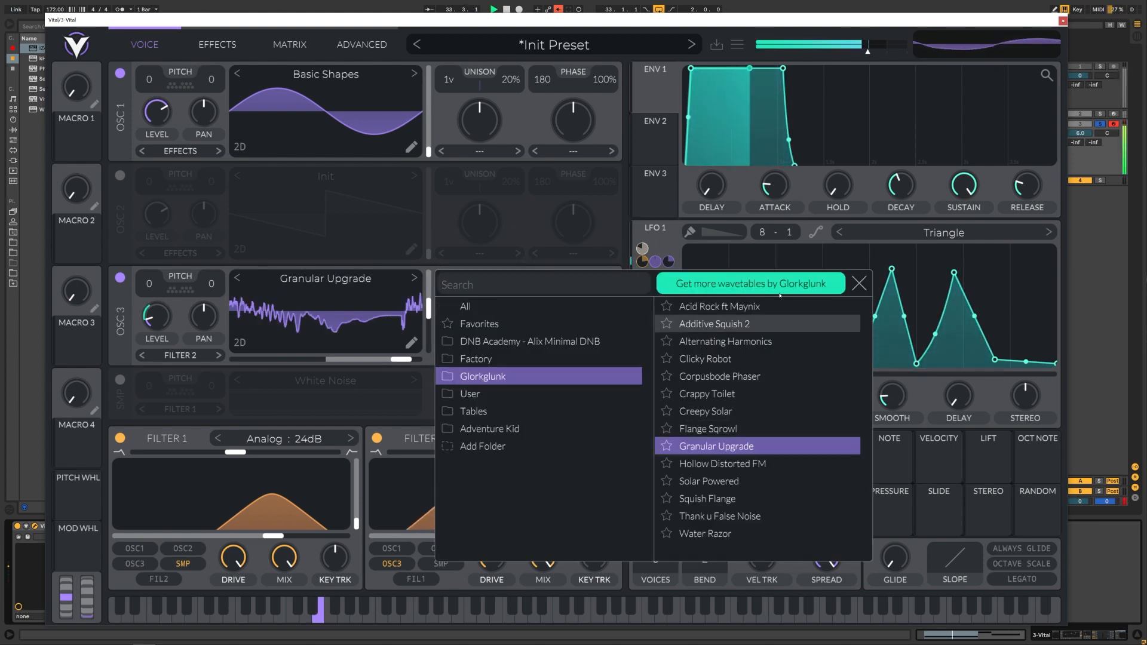
left_click(859, 284)
key("space")
left_click(412, 279)
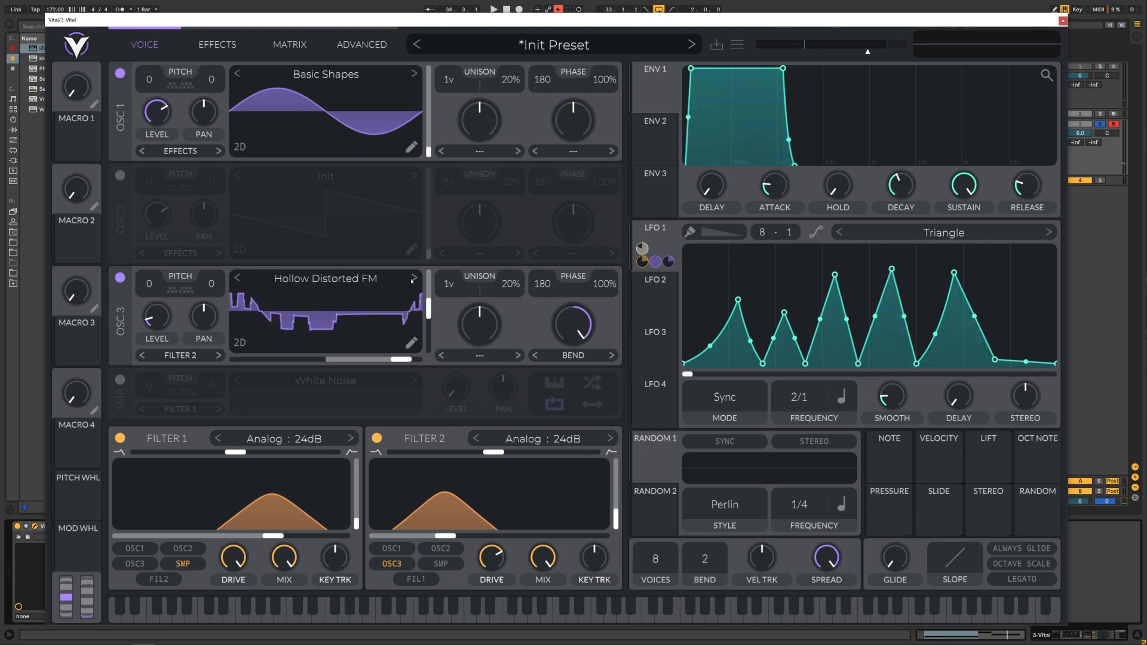
key("space")
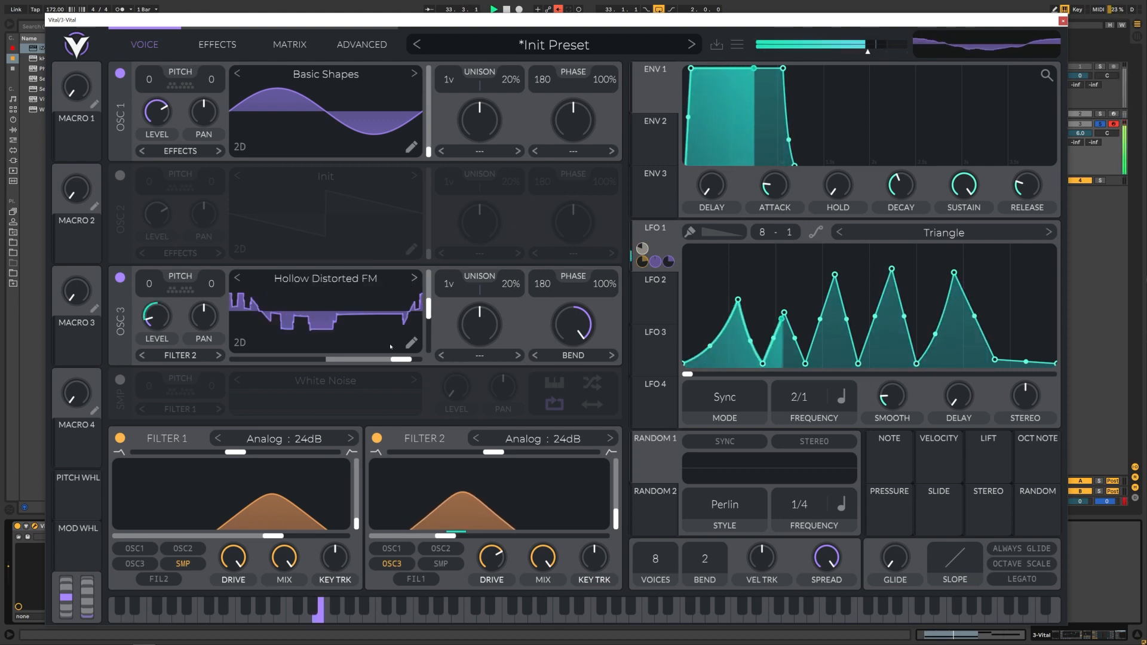
- Lower oscillator 3's distortion phase, load the Solar Powered wavetable, and fine-tune the phase during playback
left_click_drag(401, 359, 296, 359)
left_click_drag(564, 338, 499, 272)
left_click(415, 279)
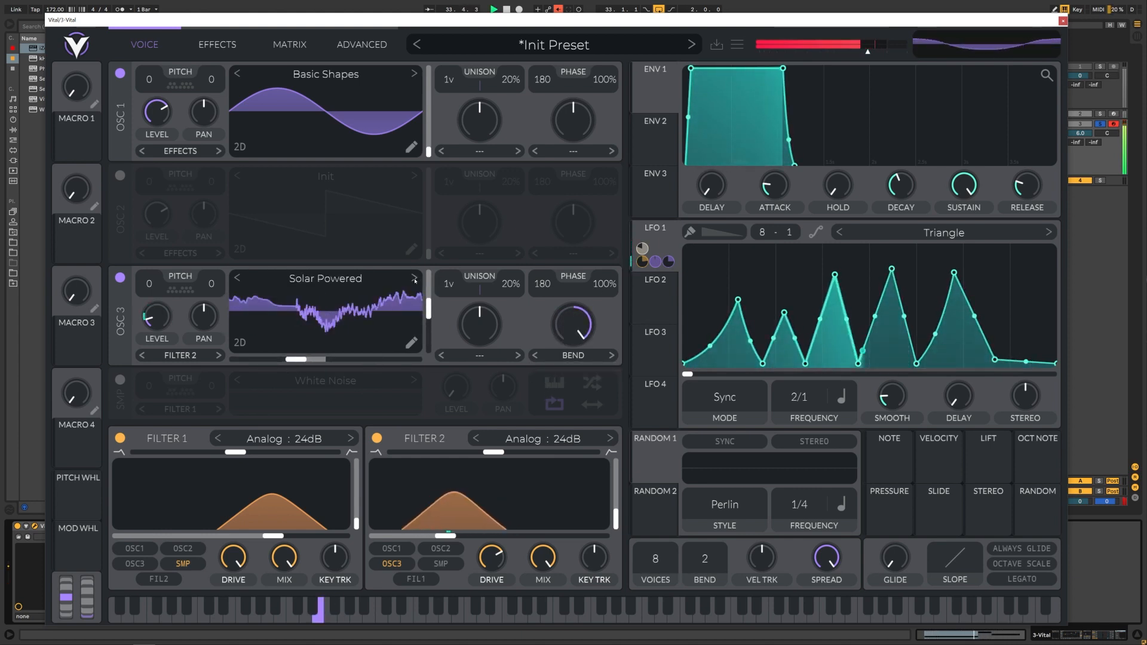
key("space")
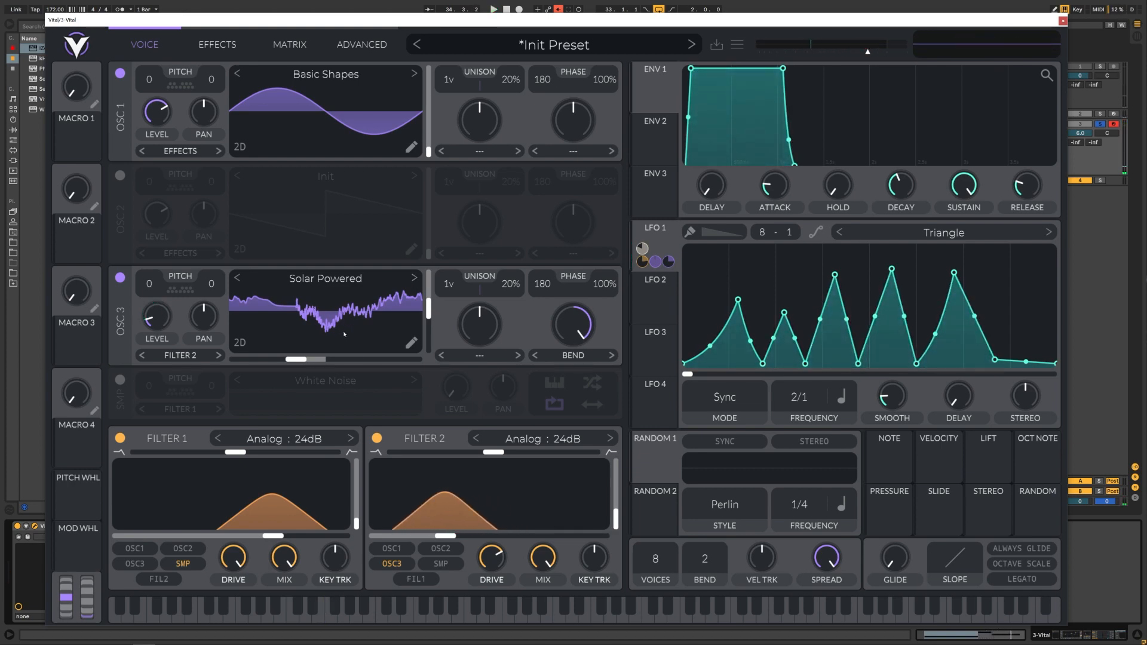
key("space")
left_click_drag(301, 359, 308, 358)
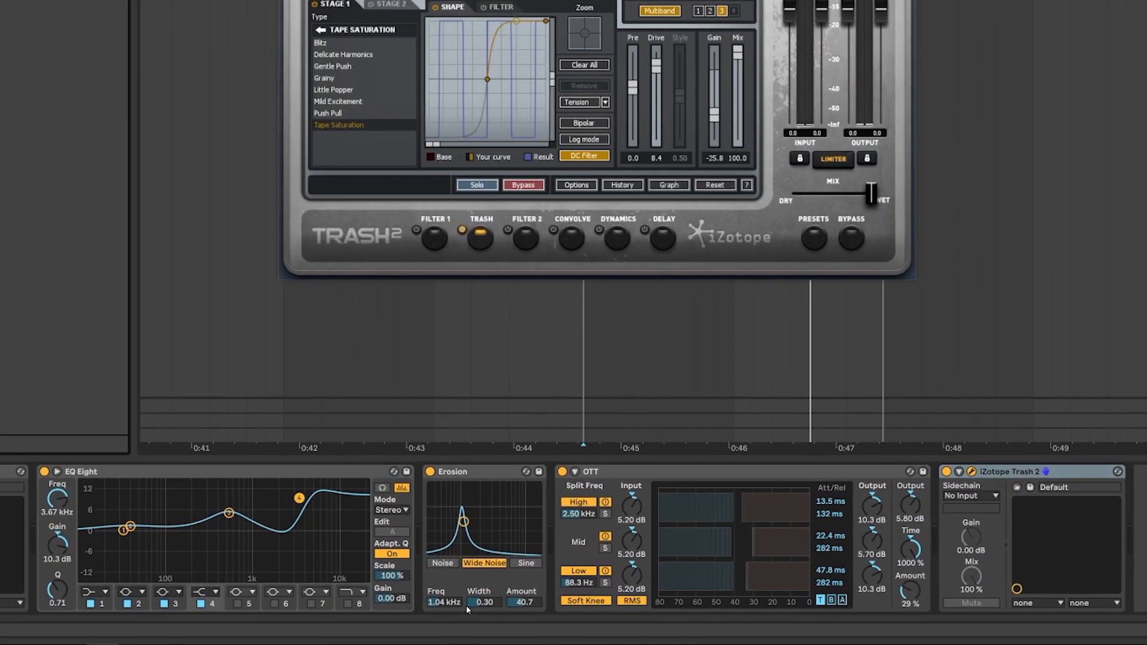
- Compare Erosion's Noise and Wide Noise modes during playback and settle on Wide Noise at 1.11 kHz with an amount of 26.8
left_click_drag(392, 561, 409, 554)
key("space")
left_click_drag(541, 487, 512, 514)
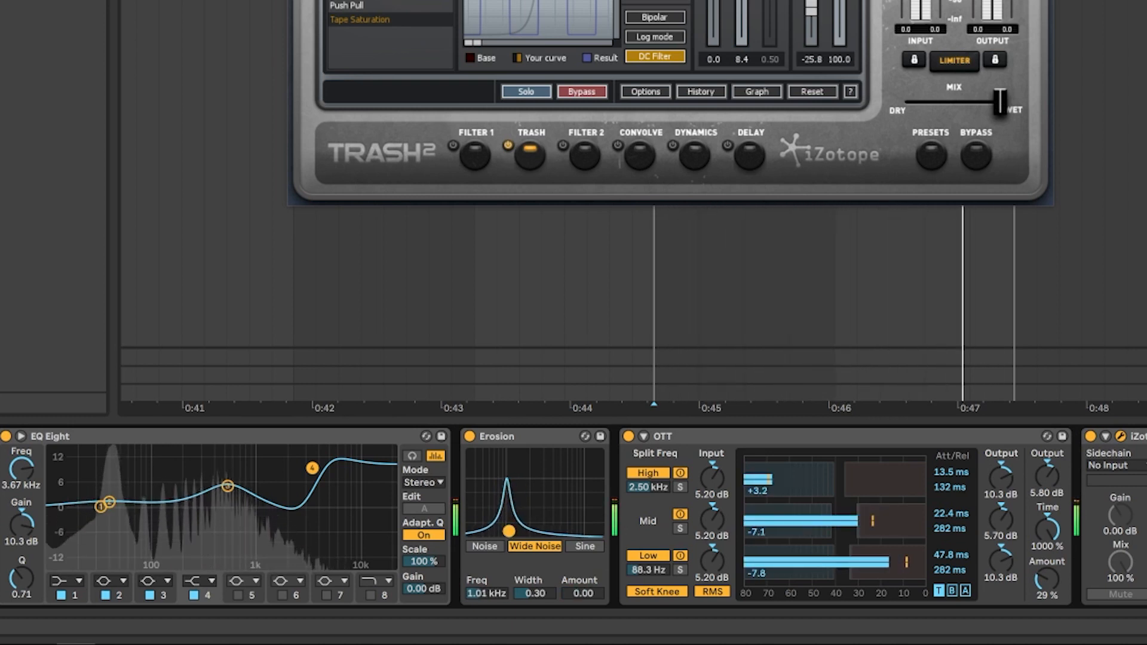
left_click_drag(508, 532, 509, 502)
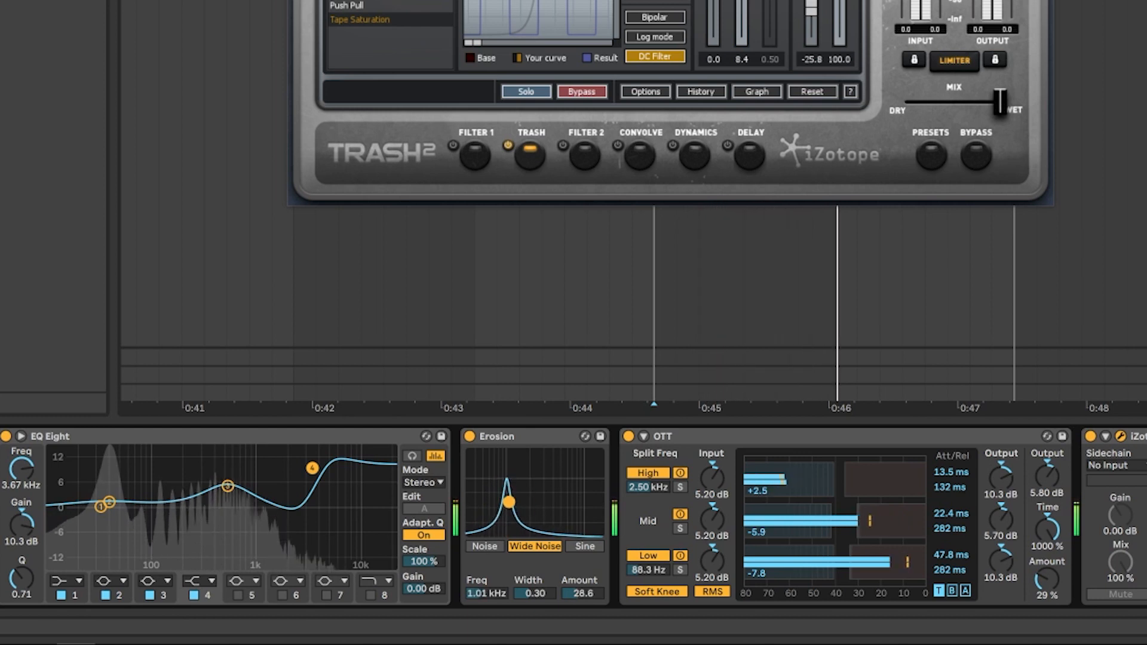
left_click(500, 548)
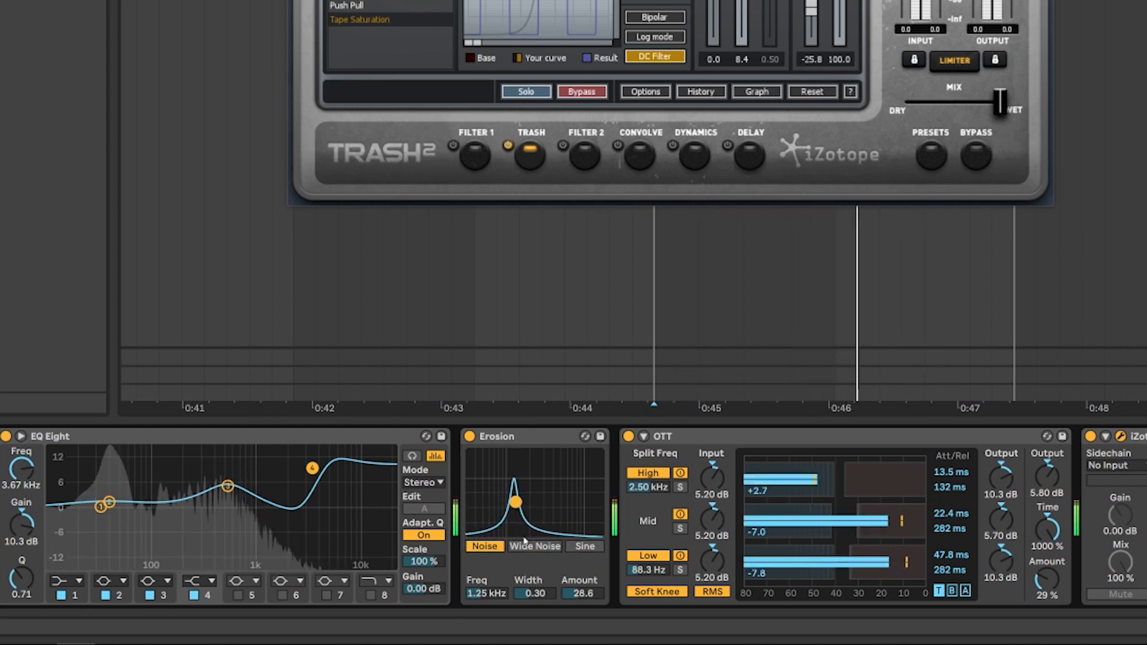
left_click(526, 544)
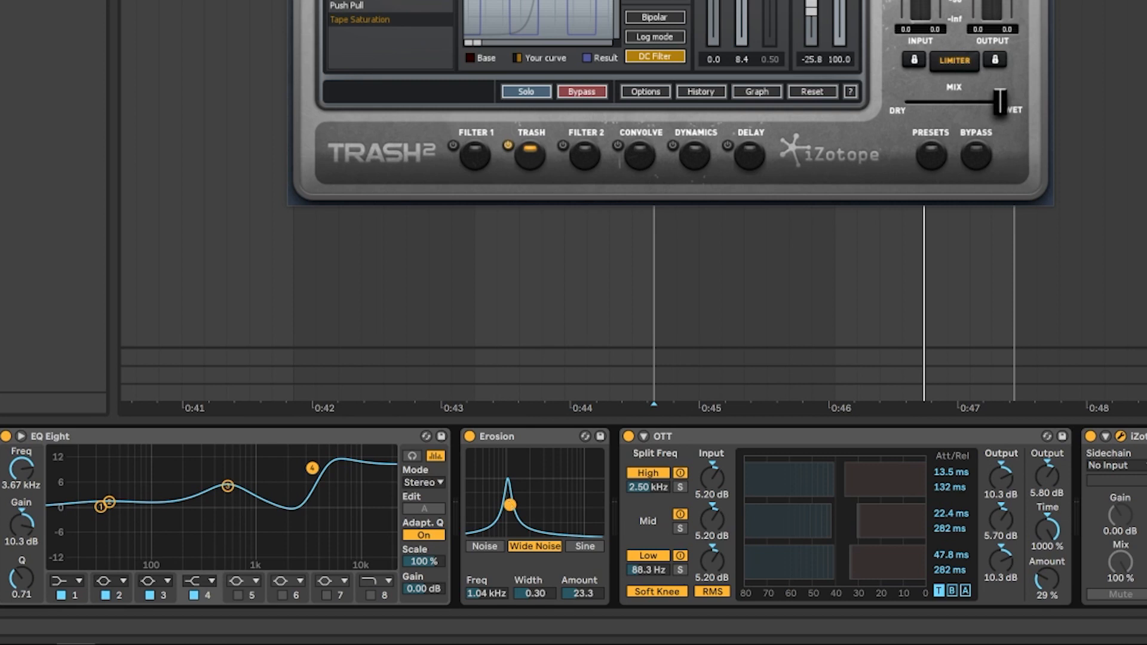
key("space")
left_click_drag(506, 508, 512, 504)
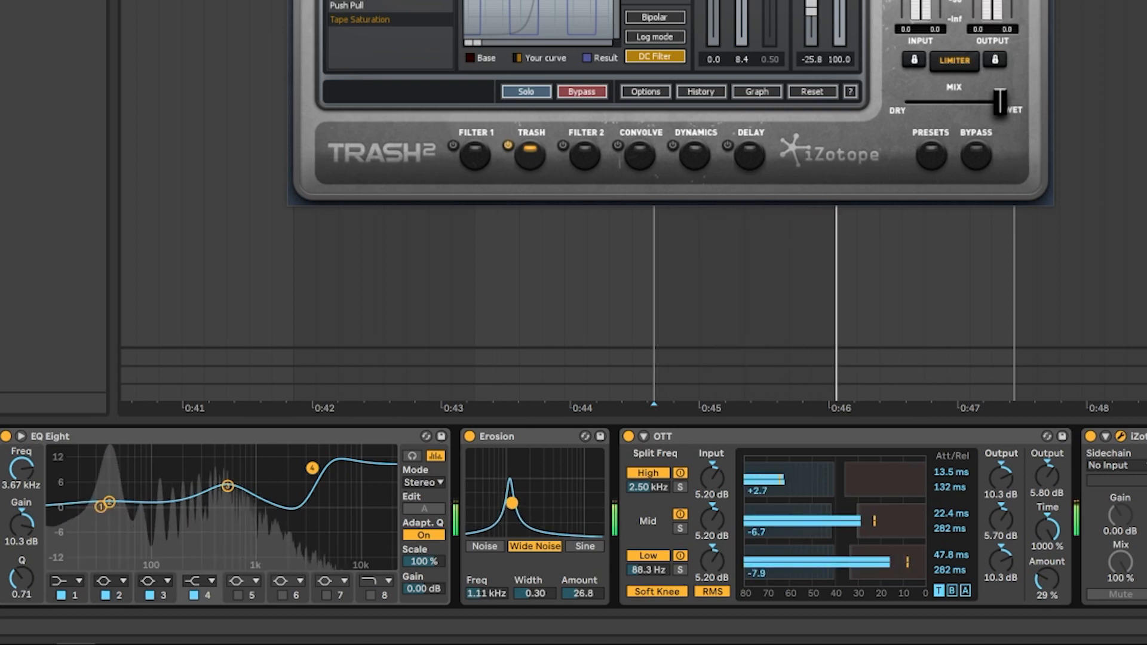
key("space")
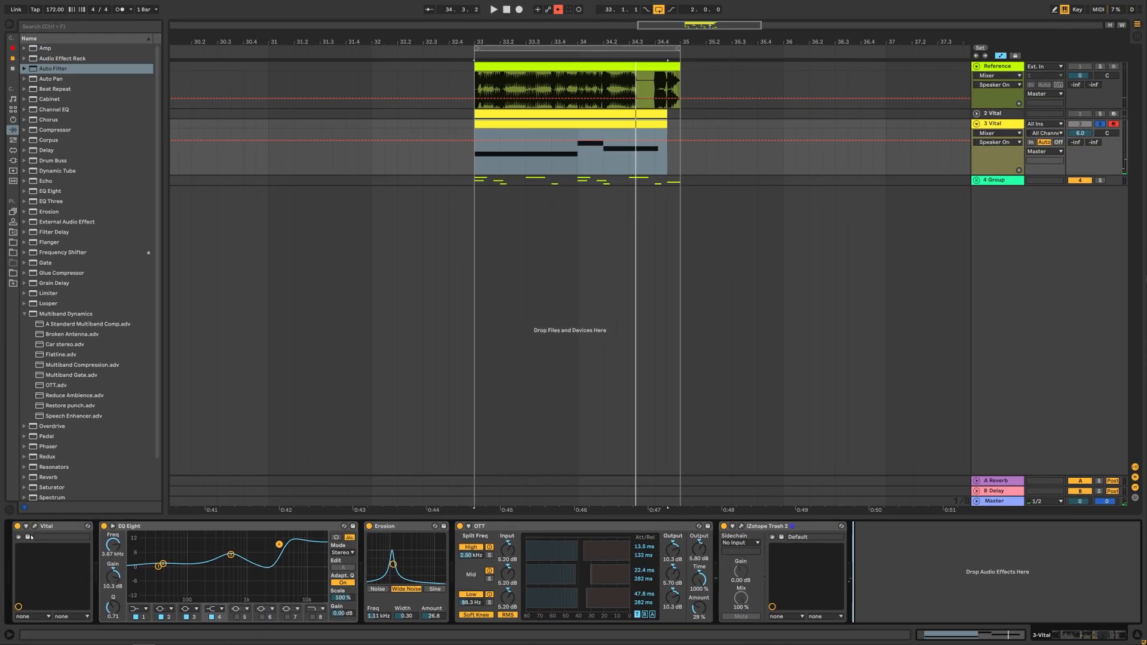
- In Vital, move oscillator 3's wavetable frame further along, lower filter 2's cutoff slightly, and raise filter 1's cutoff slightly
left_click(34, 526)
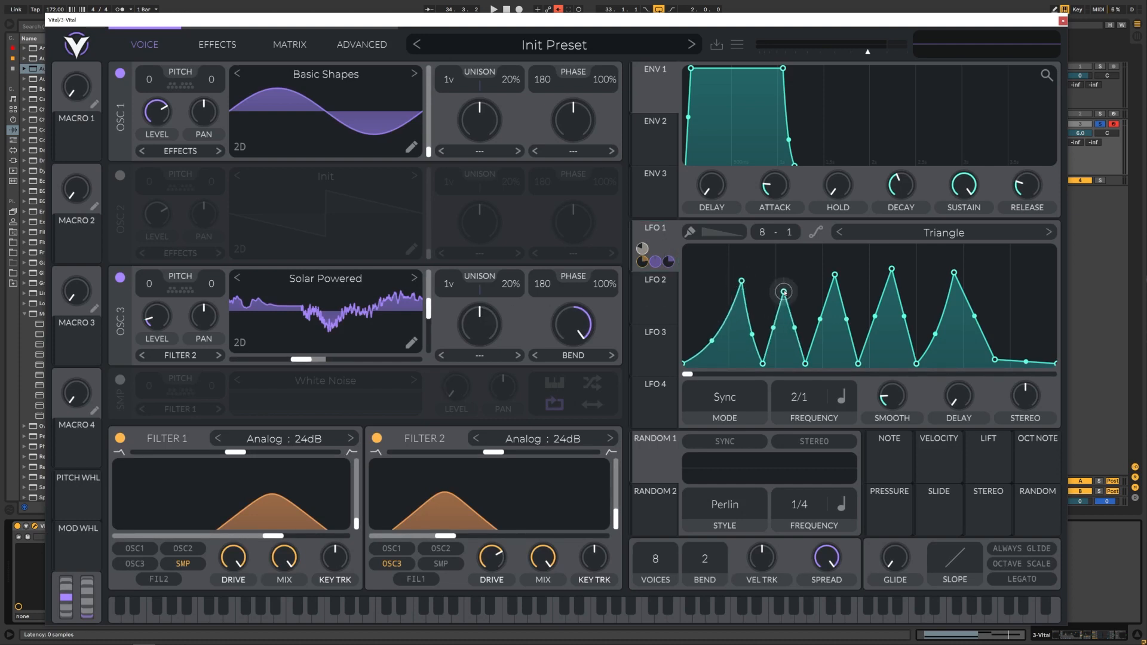
left_click_drag(320, 361, 389, 361)
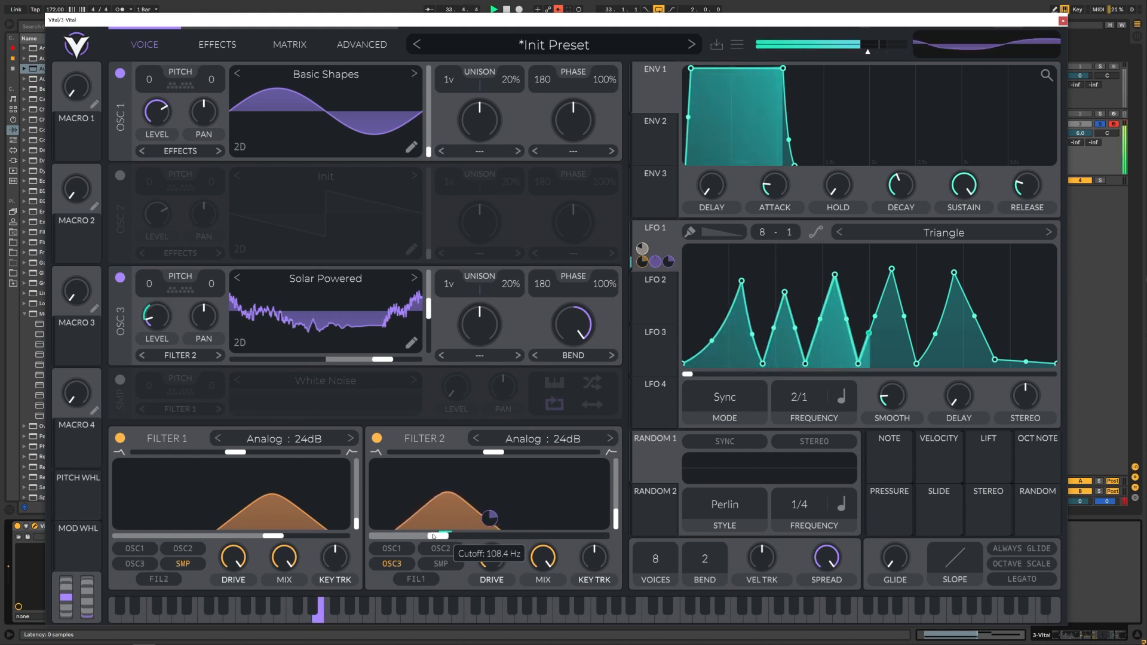
left_click_drag(467, 536, 426, 536)
left_click_drag(239, 533, 263, 534)
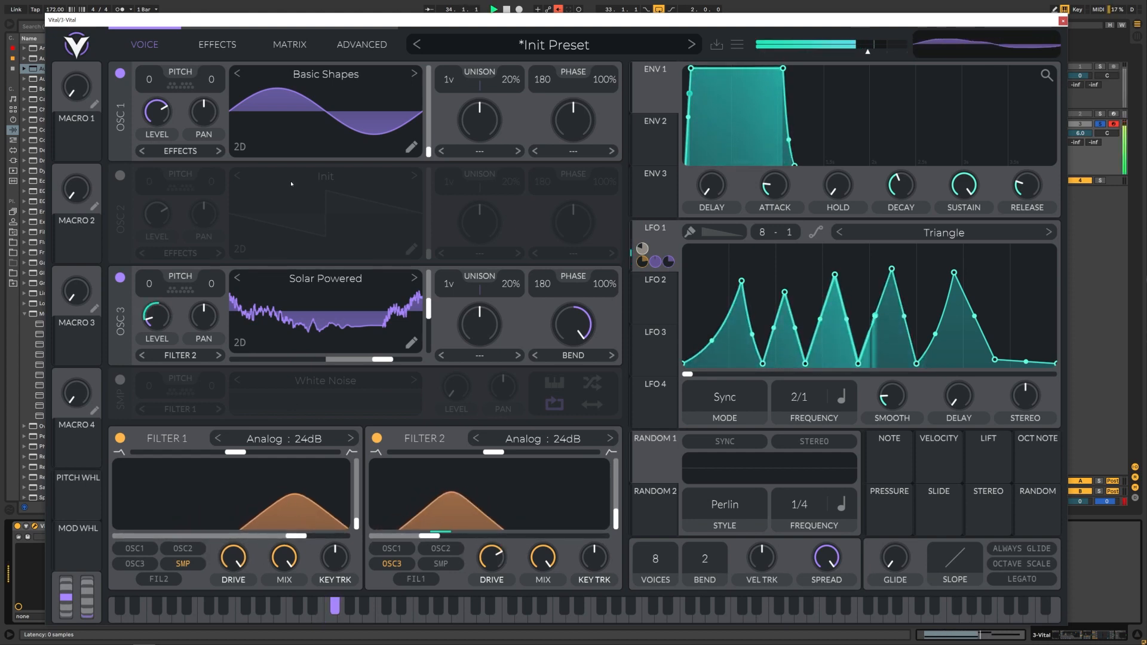
- Raise the frequency and gain of the middle band in Vital's EQ effect, stop playback, and hide the plugin window
left_click(217, 45)
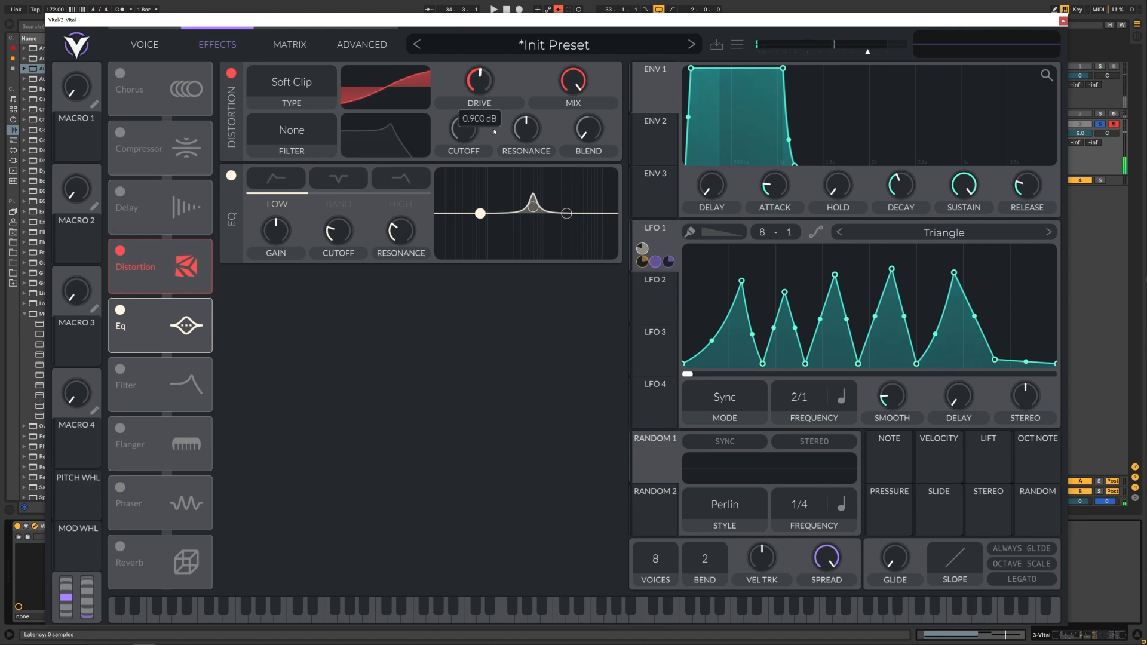
mouse_move(531, 204)
left_mouse_down()
mouse_move(512, 200)
mouse_move(547, 192)
left_mouse_up()
key("space")
key("ctrl+alt+p")
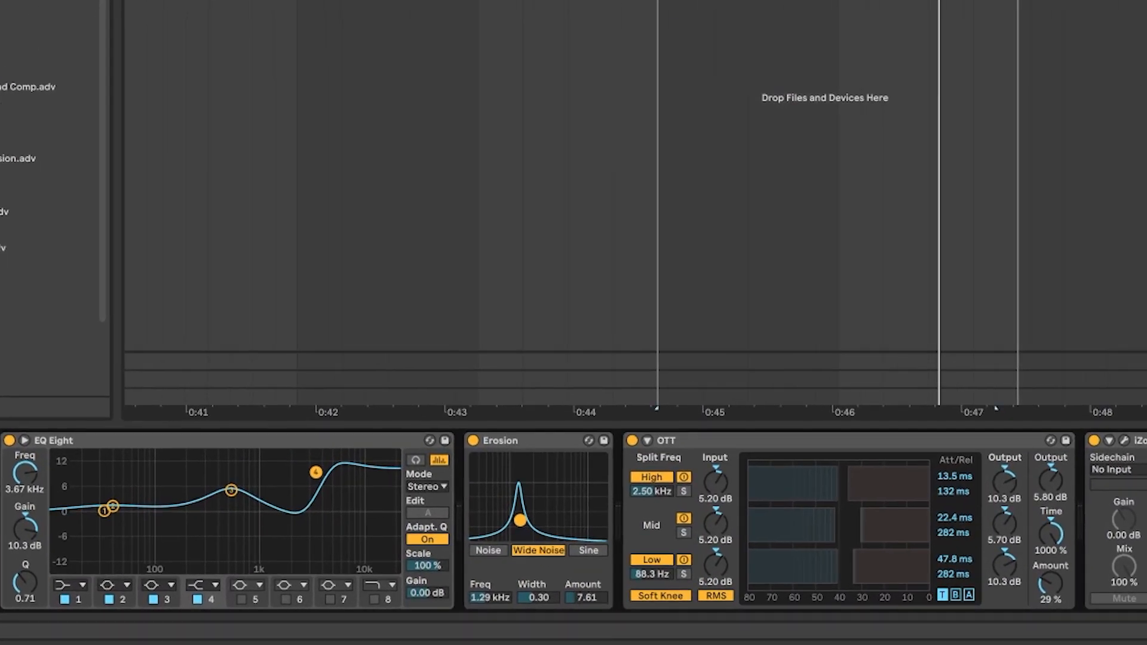
- Show the automation for Erosion's Amount and draw five separate rise-and-fall peaks across the Vital clip in bars 33 and 34
right_click(585, 598)
left_click(634, 502)
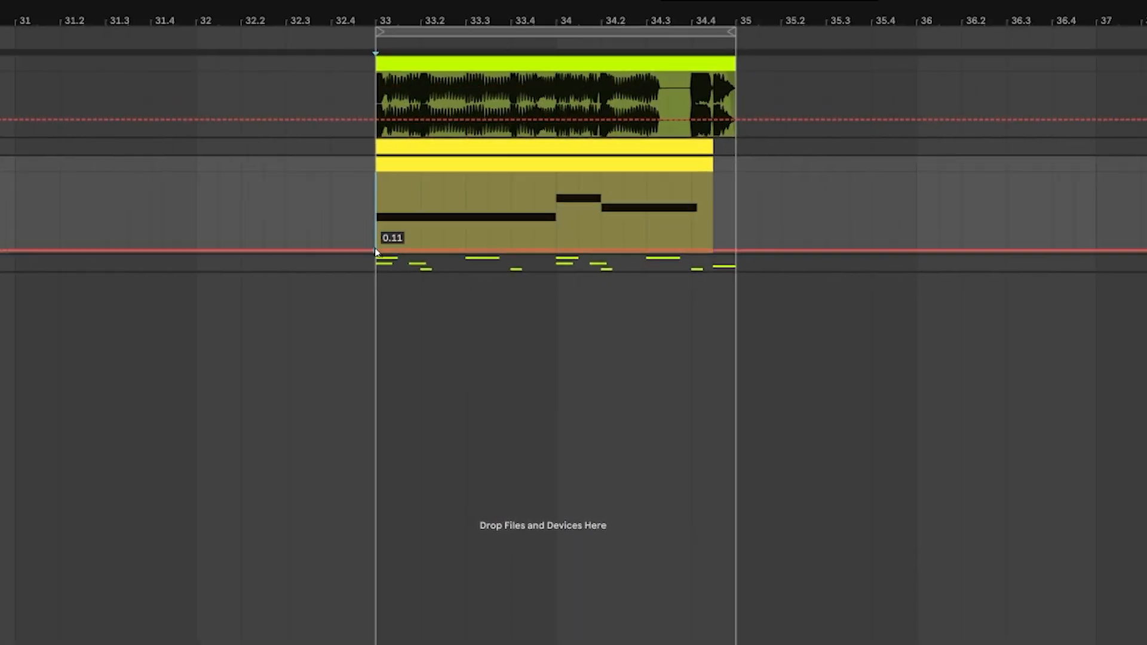
left_click(376, 251)
left_click_drag(398, 251, 398, 226)
mouse_move(443, 226)
left_mouse_down()
mouse_move(443, 241)
mouse_move(420, 241)
left_mouse_up()
left_click_drag(420, 195, 376, 194)
key("ctrl+d")
left_click(378, 203)
key("ctrl+z")
mouse_move(421, 241)
left_mouse_down()
mouse_move(466, 243)
mouse_move(466, 213)
left_mouse_up()
left_click_drag(488, 214, 488, 241)
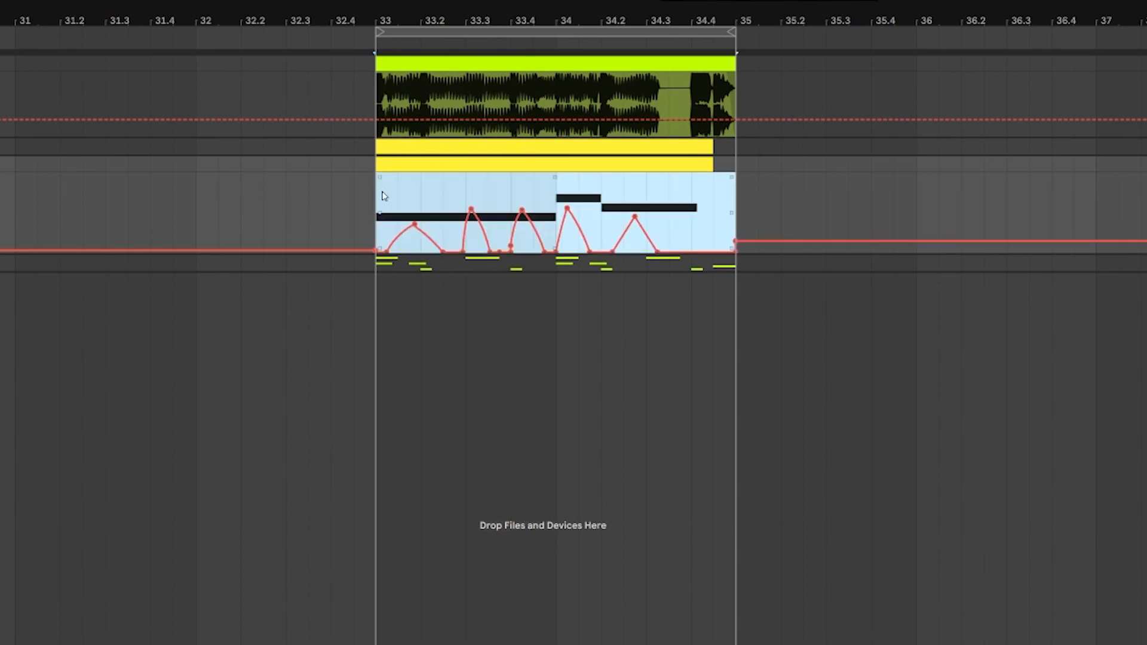
- Audition the Erosion amount automation from bar 33 and shift the whole envelope over the two-bar loop slightly upward
left_click(379, 192)
key("space")
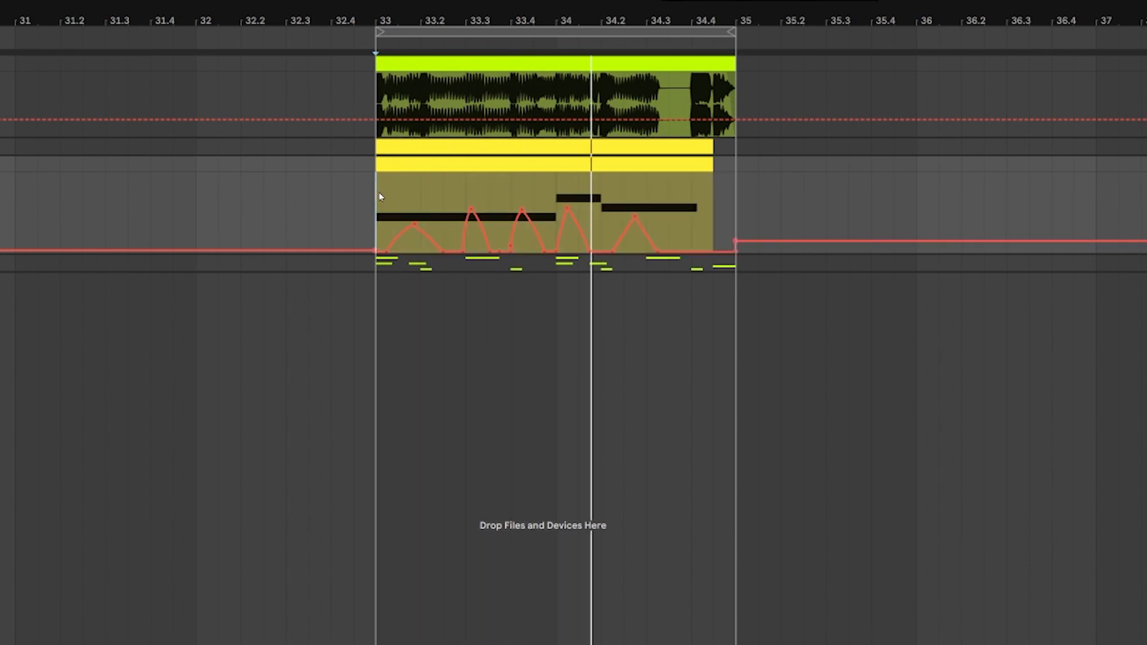
key("space")
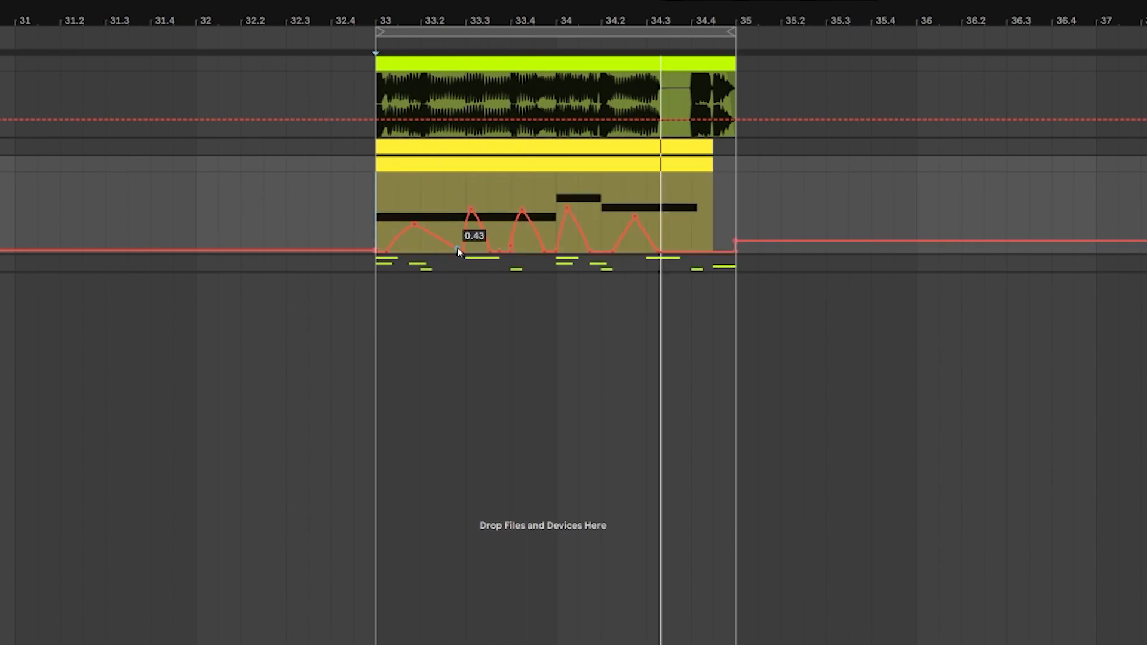
left_click_drag(380, 230, 726, 245)
key("space")
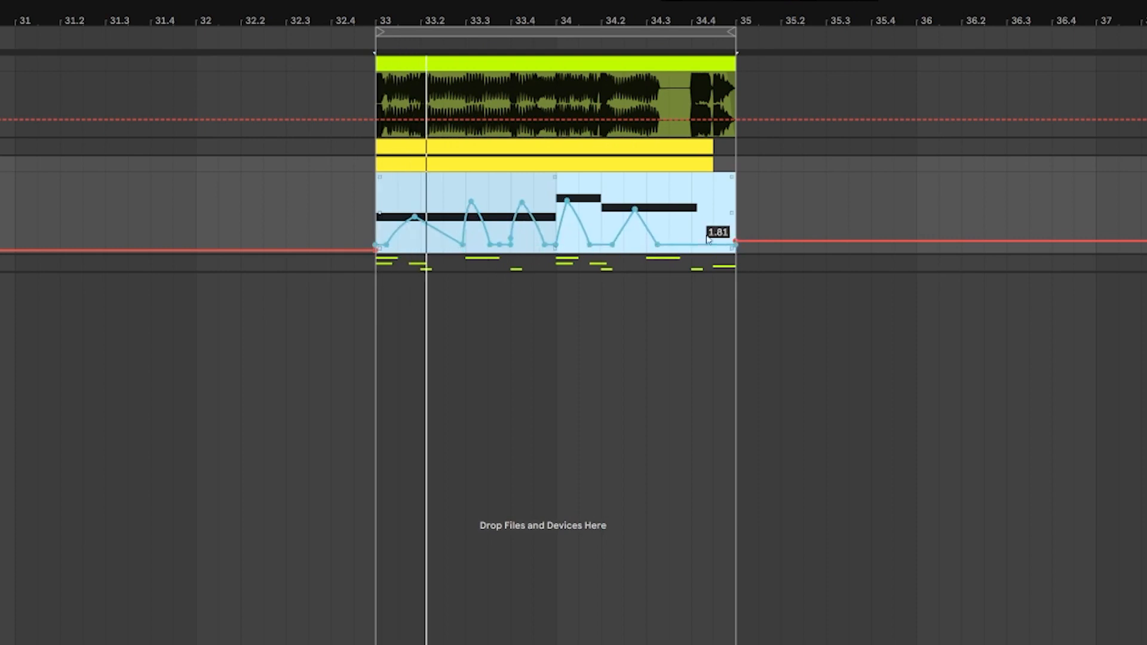
- Lower the second peak of the Erosion amount automation to about 31.7 and bring the third peak down similarly
left_click(689, 203)
left_click(498, 191)
left_click_drag(472, 204, 471, 221)
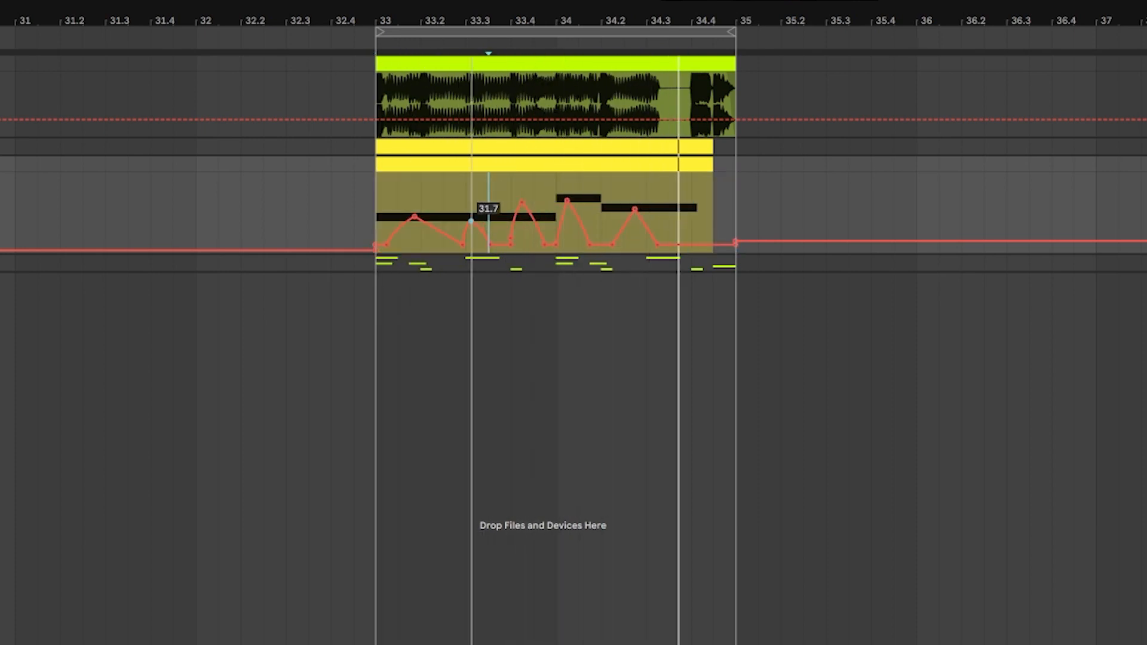
left_click(489, 244)
left_click_drag(524, 204, 523, 217)
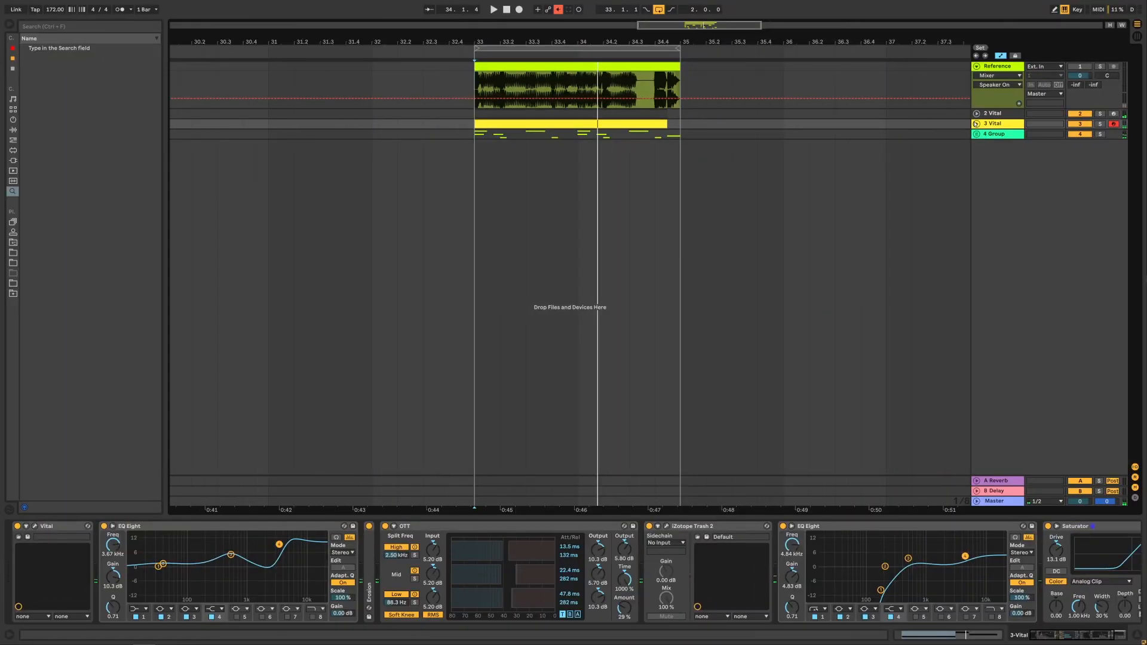
- Play back the two-bar loop to hear the processed bass with the other tracks
key("space")
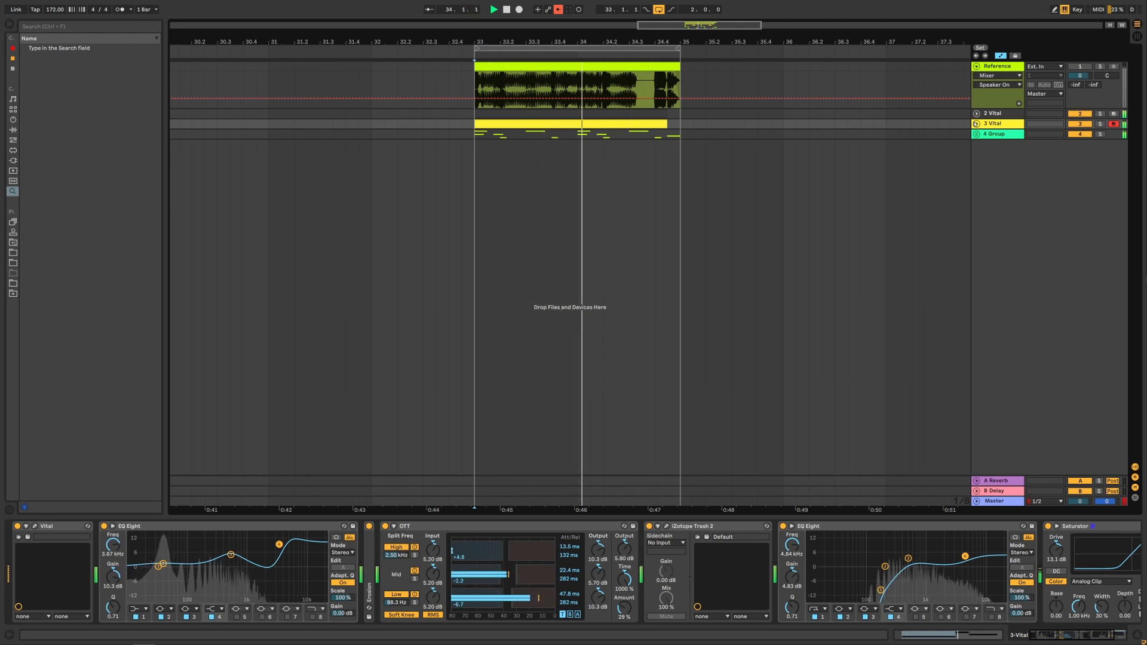
key("space")
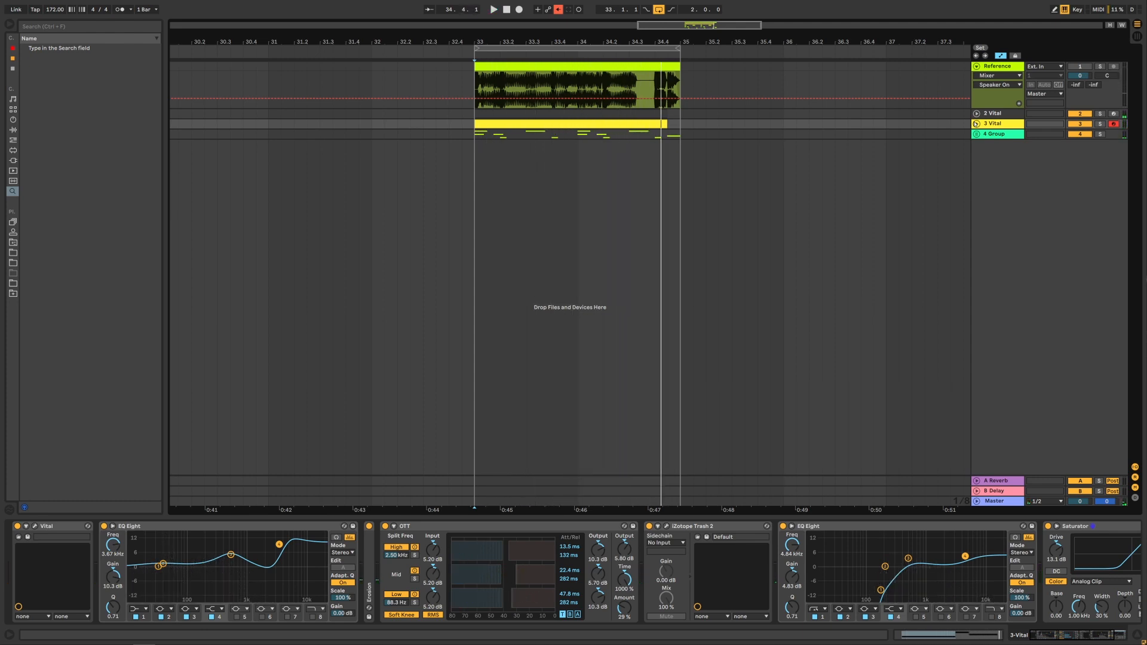